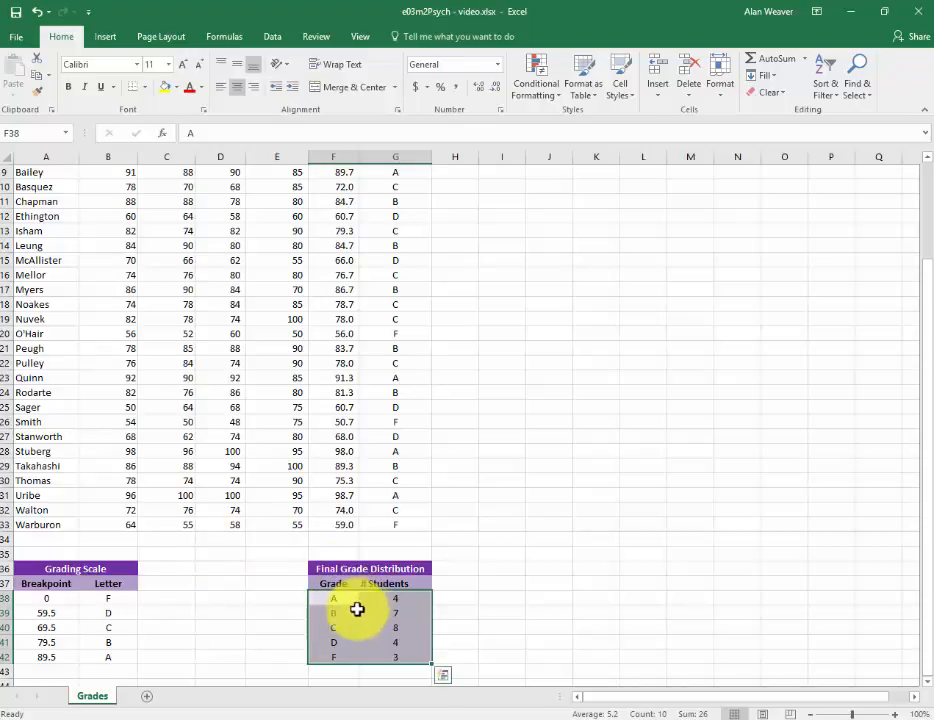
# - Insert a 2-D pie chart from the grade and student counts in F38:G42
pyautogui.click(108, 39)
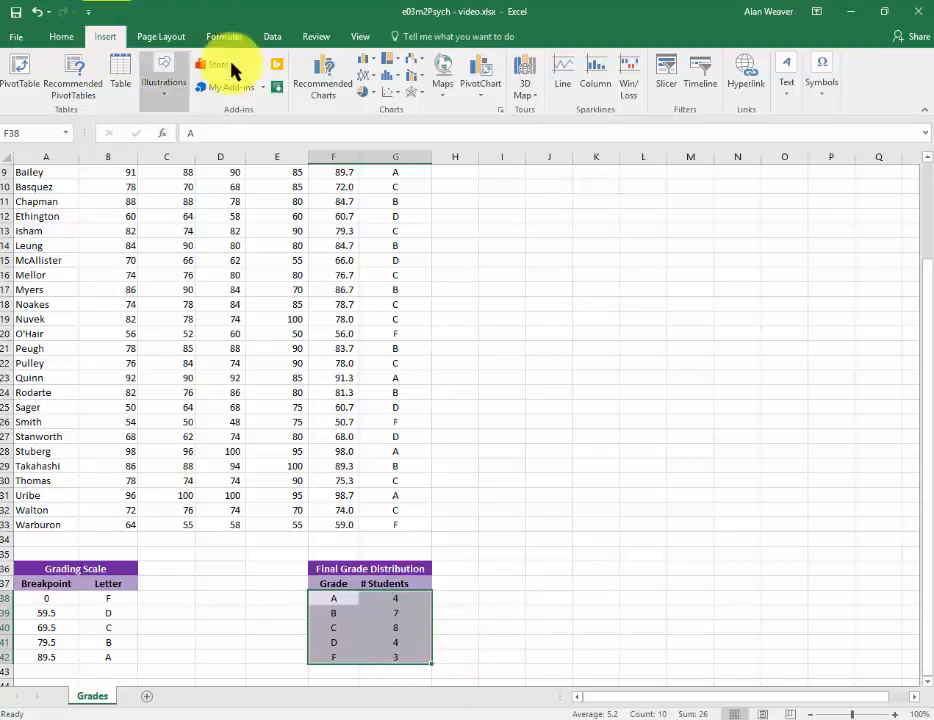
pyautogui.click(372, 92)
pyautogui.click(374, 138)
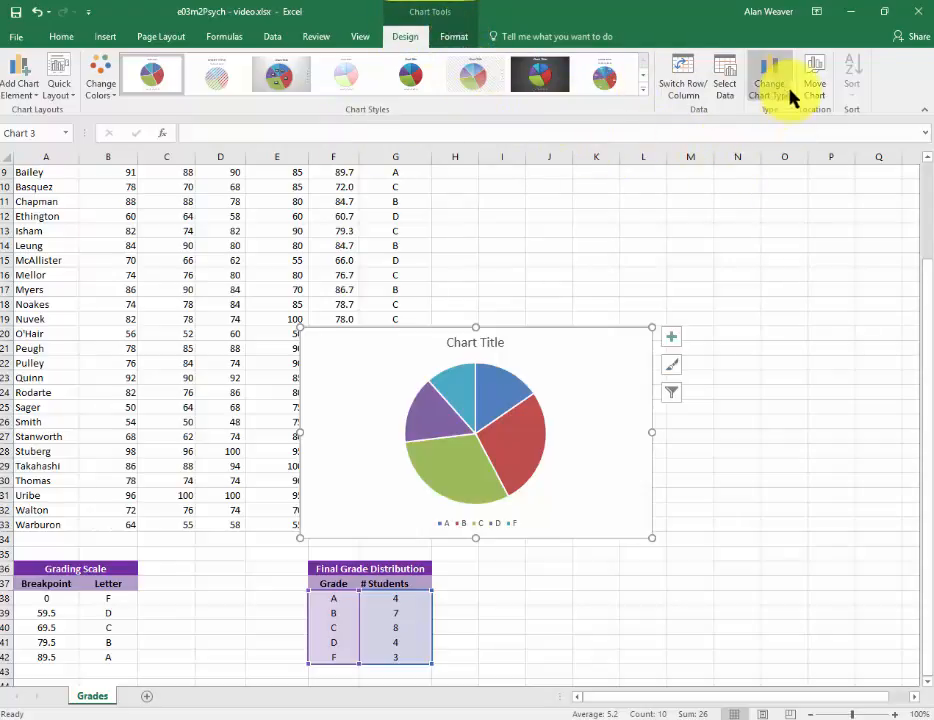
# - Move the pie chart to a new chart sheet named "Grades Pie"
pyautogui.click(811, 75)
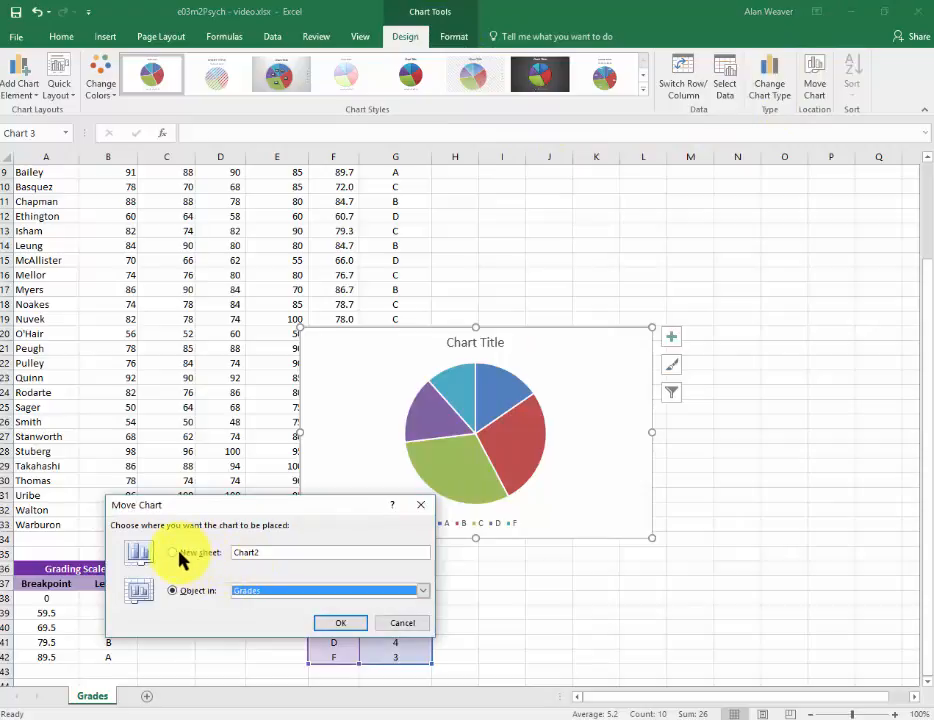
pyautogui.click(178, 553)
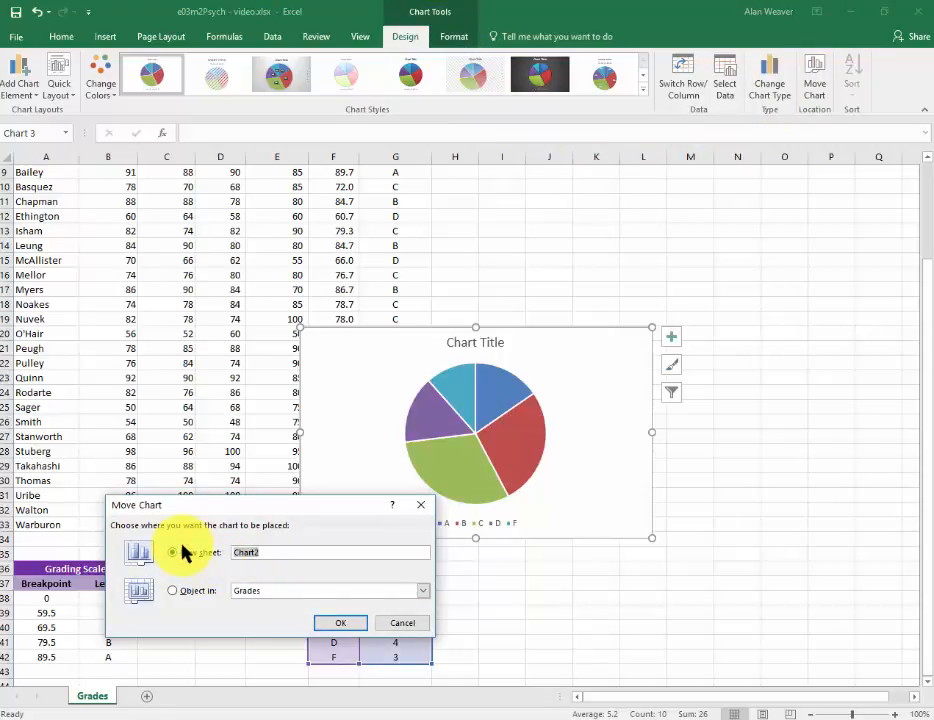
pyautogui.write('Grades P')
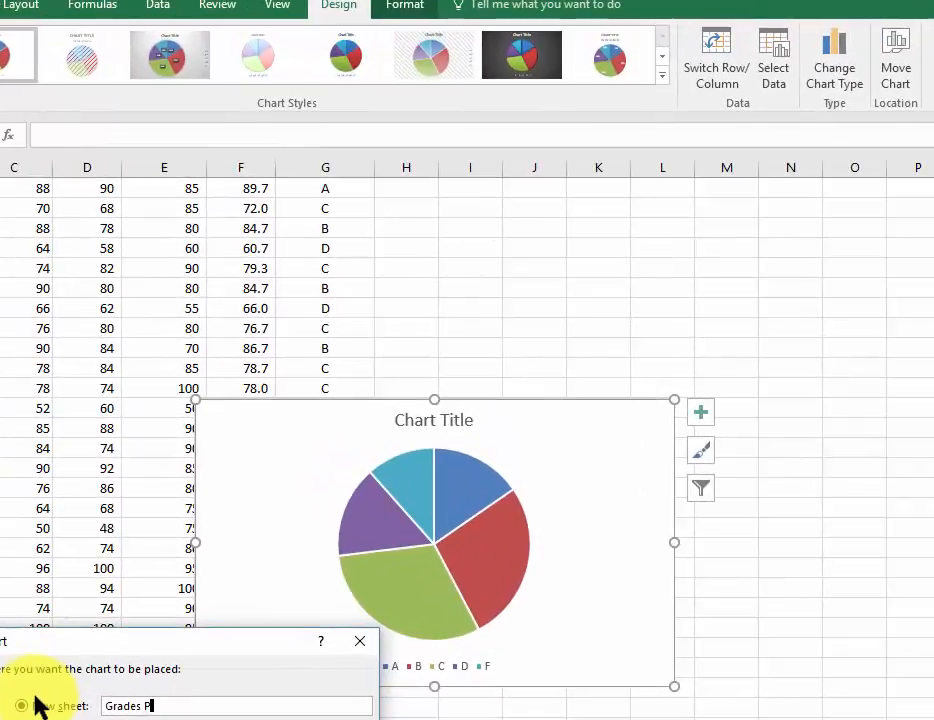
pyautogui.write('ie')
pyautogui.press('Return')
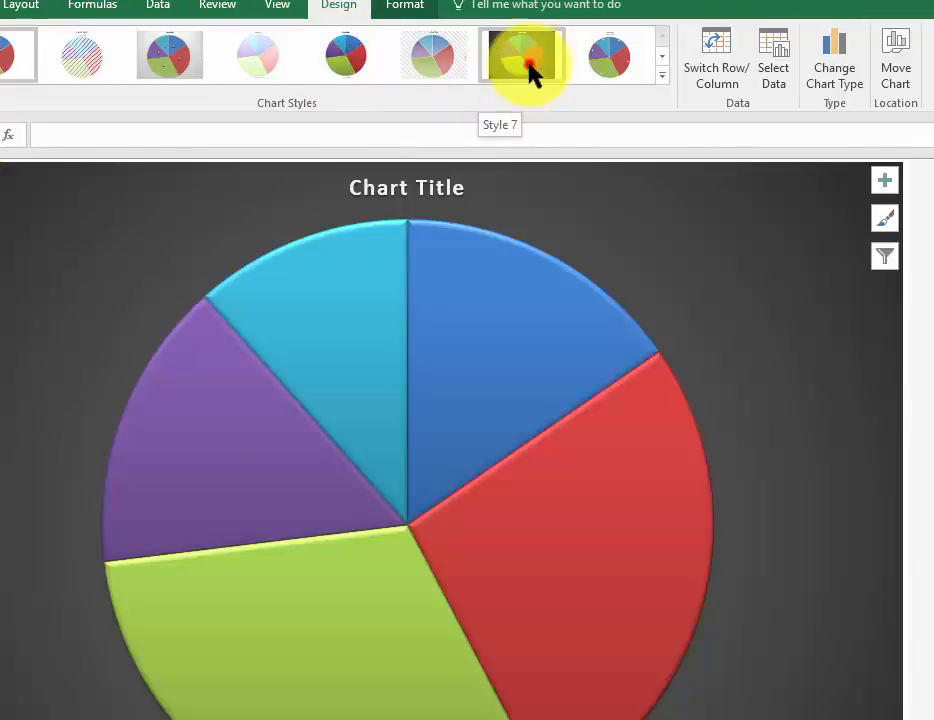
# - Apply chart Style 7 and set the chart title to "PSY 2030 Final Grade Distribution - Fall 2018"
pyautogui.click(528, 62)
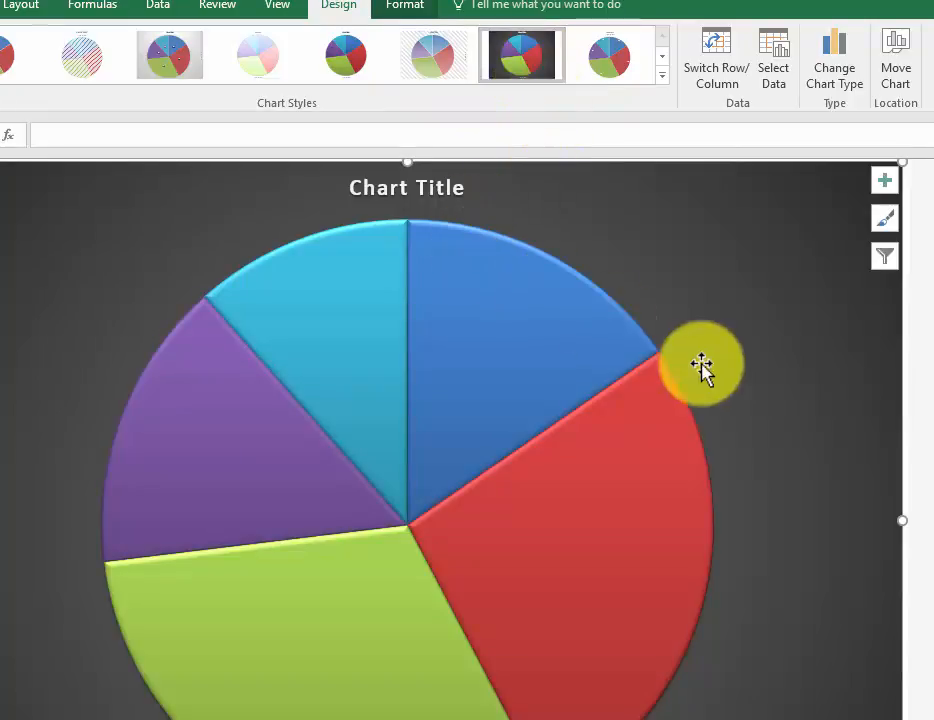
pyautogui.click(460, 196)
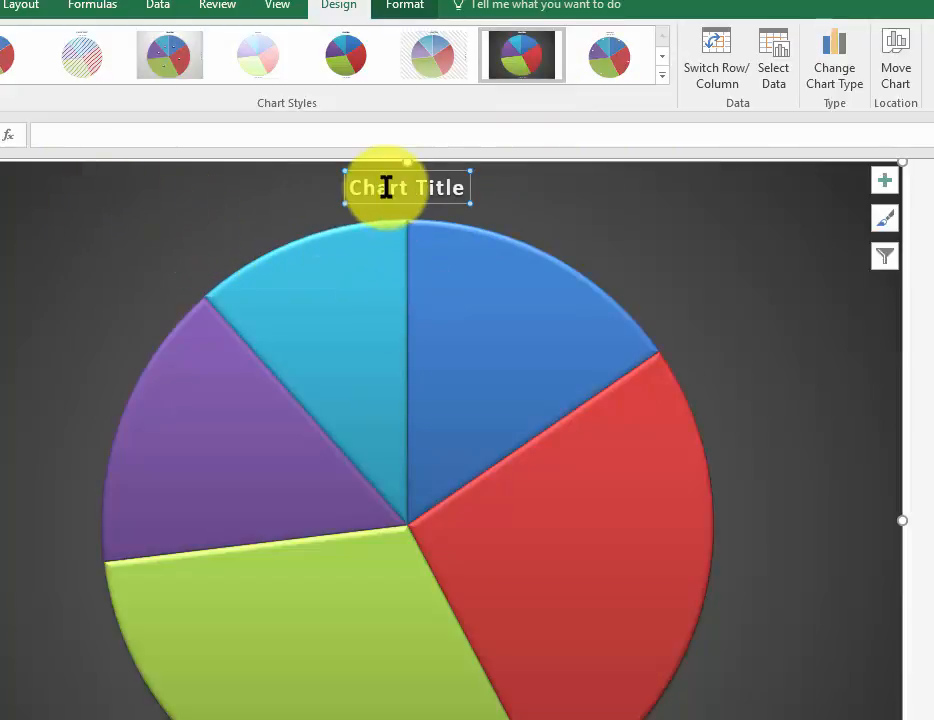
pyautogui.click(64, 137)
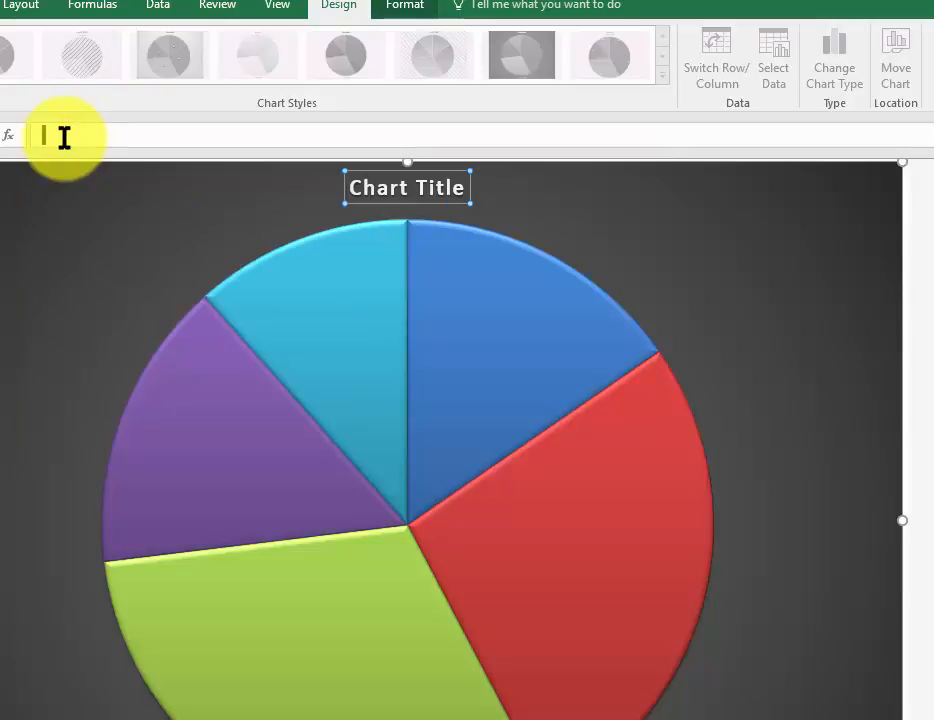
pyautogui.write('PST 2030 Final Gra')
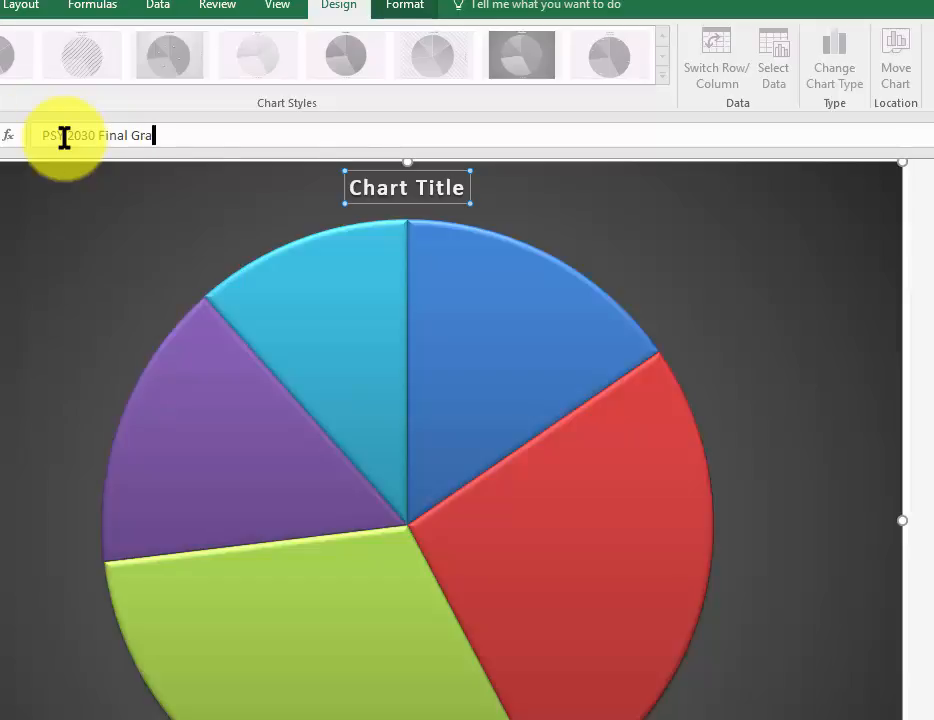
pyautogui.write('de Distribution')
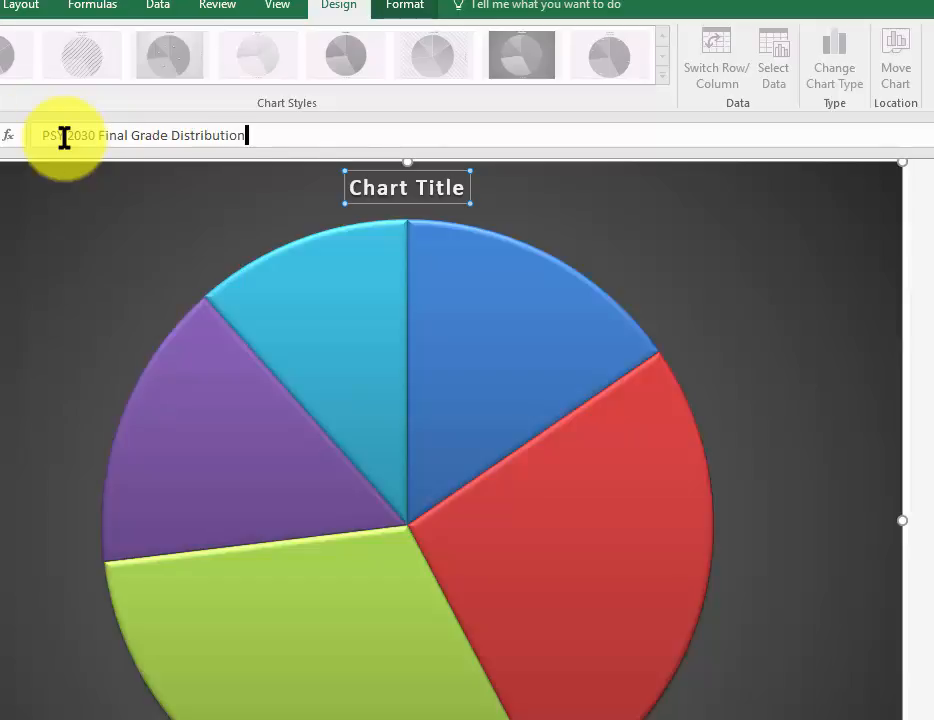
pyautogui.write(' - Fall 2018')
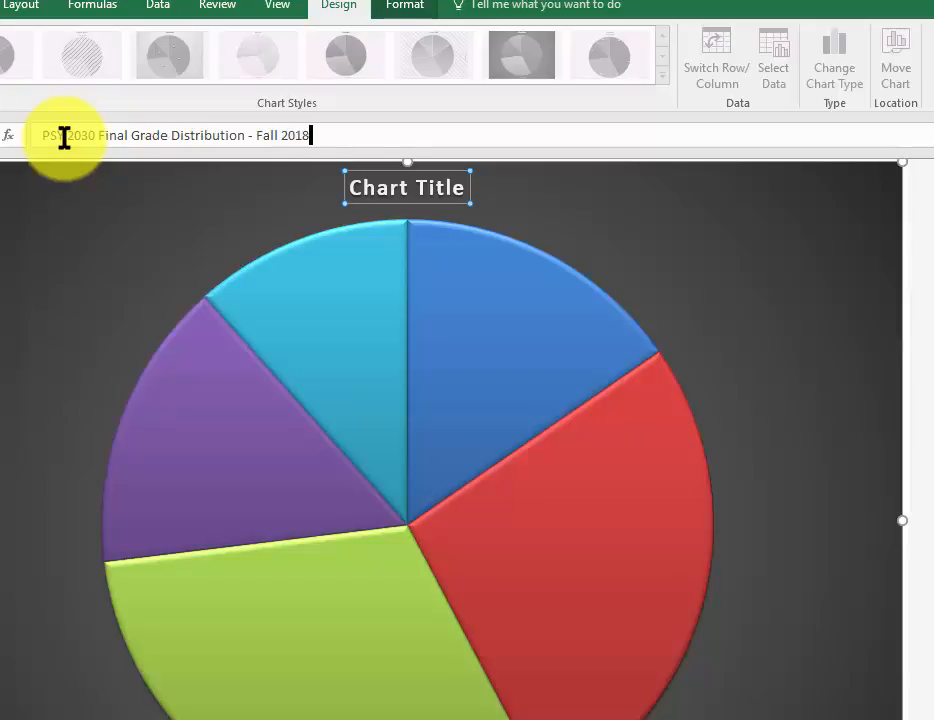
pyautogui.press('Return')
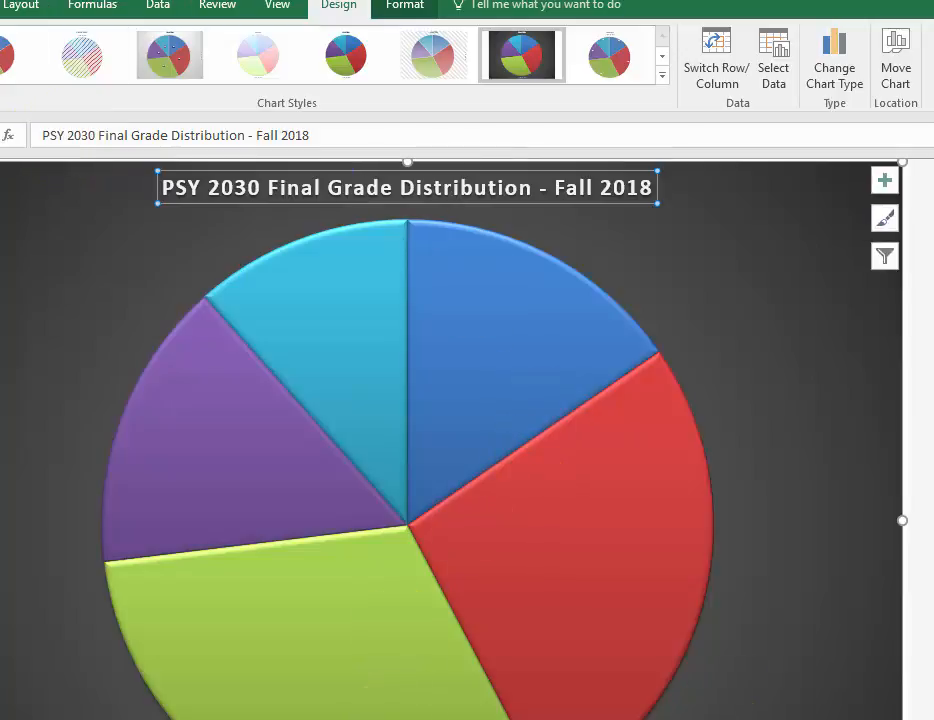
# - Pull the red B slice out of the pie with a point explosion of 10%
pyautogui.click(627, 582)
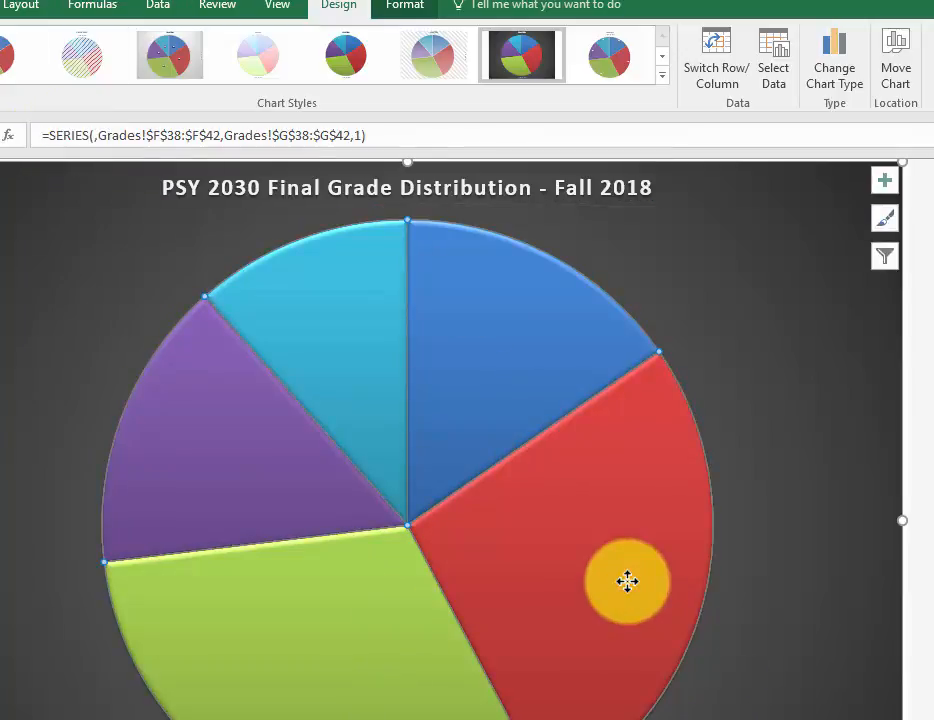
pyautogui.click(627, 582)
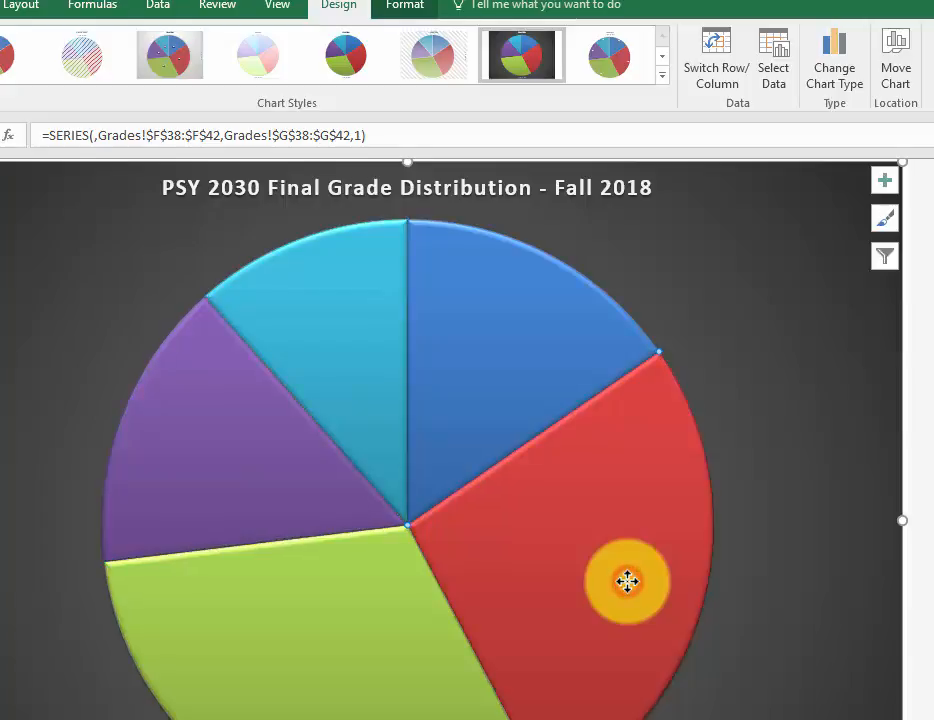
pyautogui.rightClick(628, 586)
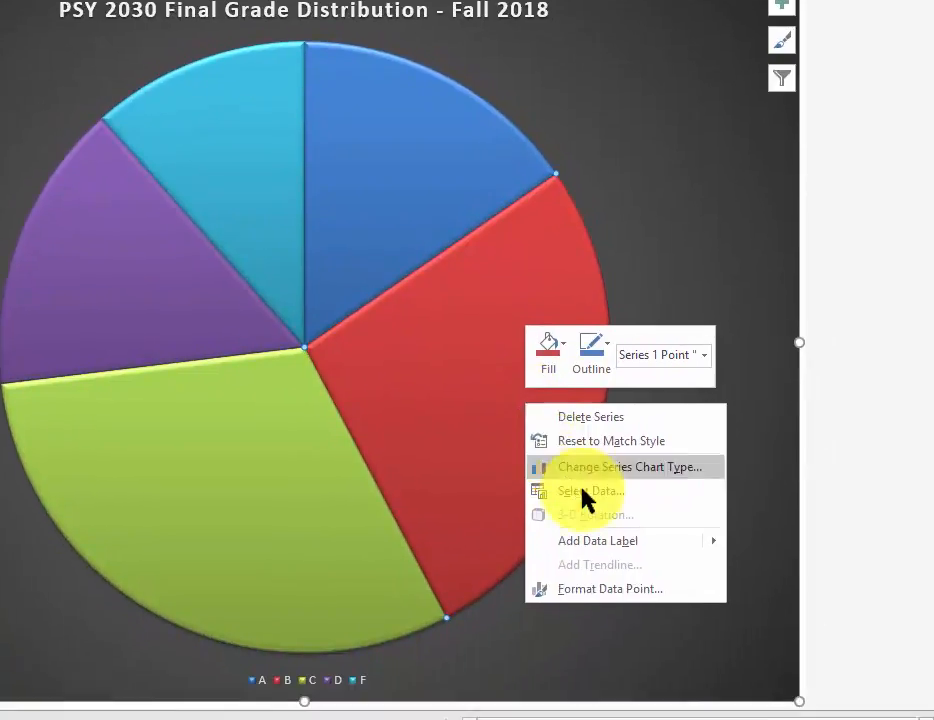
pyautogui.click(592, 554)
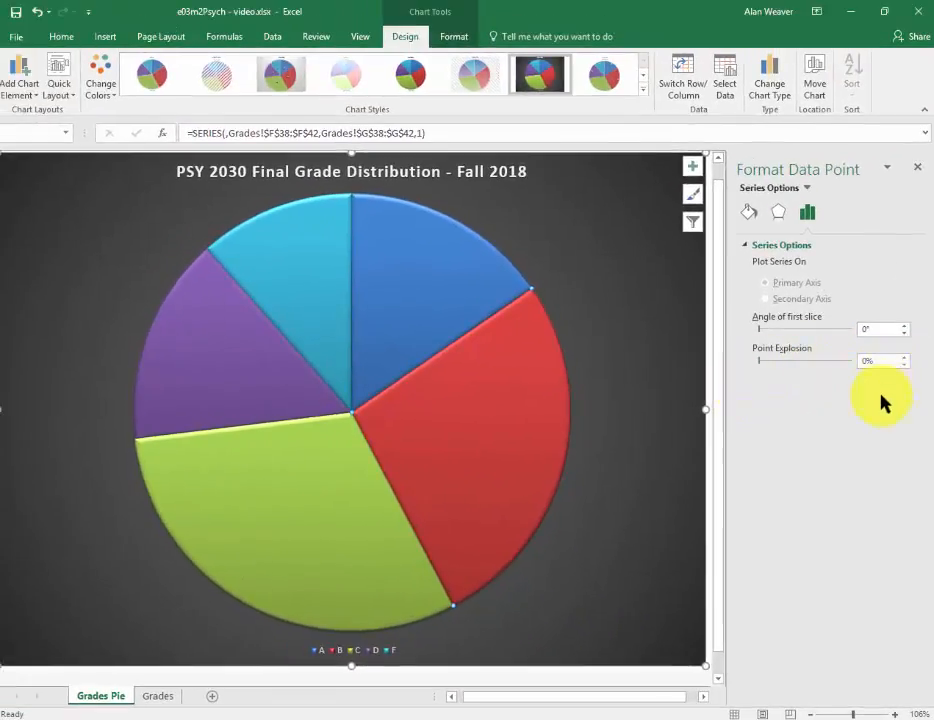
pyautogui.click(880, 361)
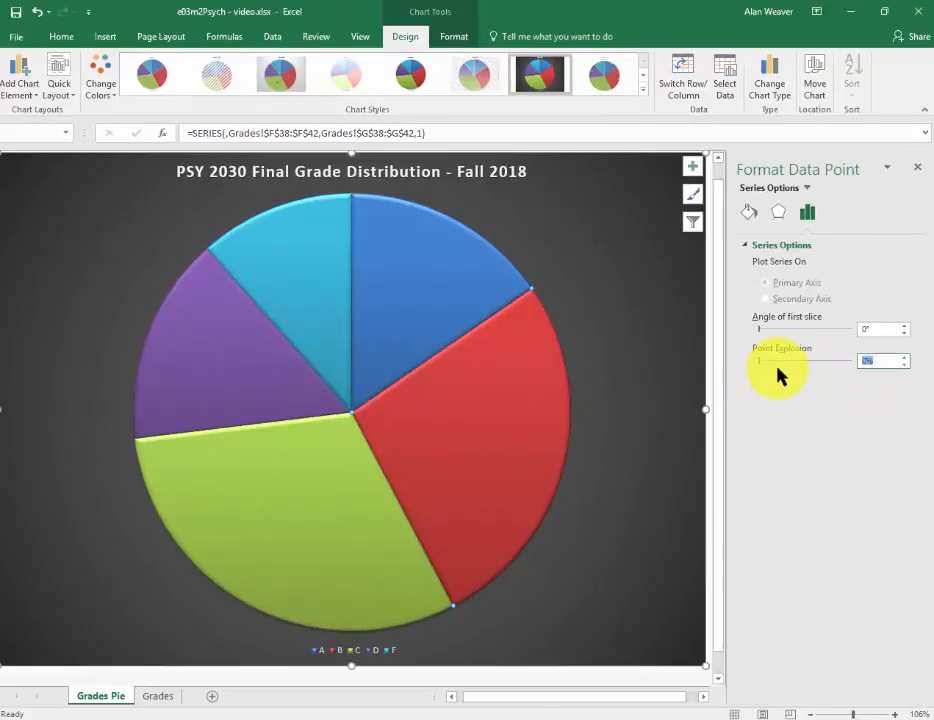
pyautogui.write('10')
pyautogui.press('Return')
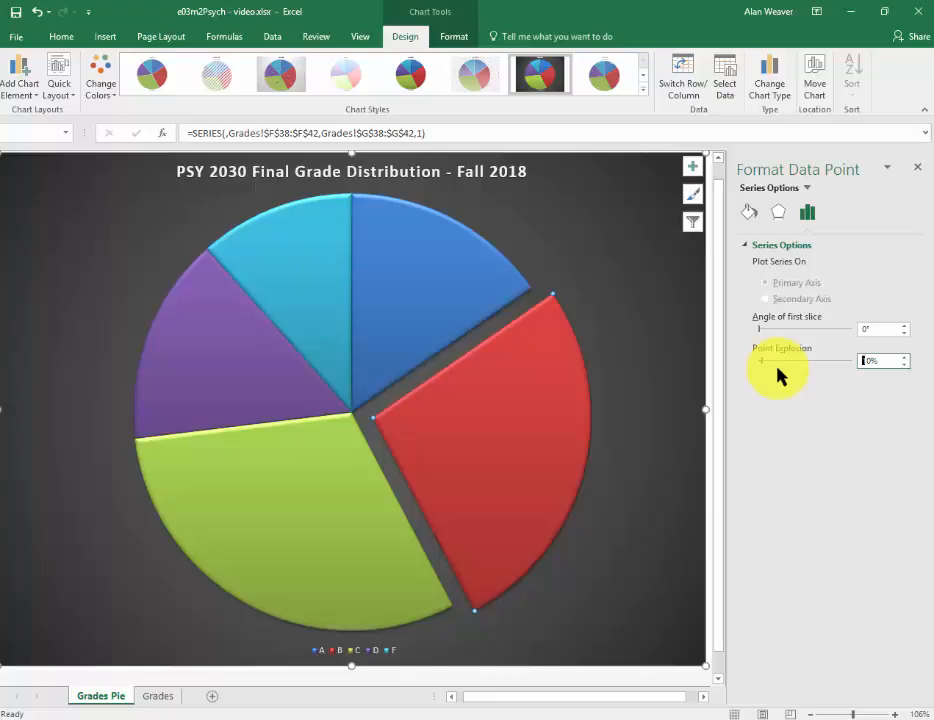
pyautogui.press('BackSpace')
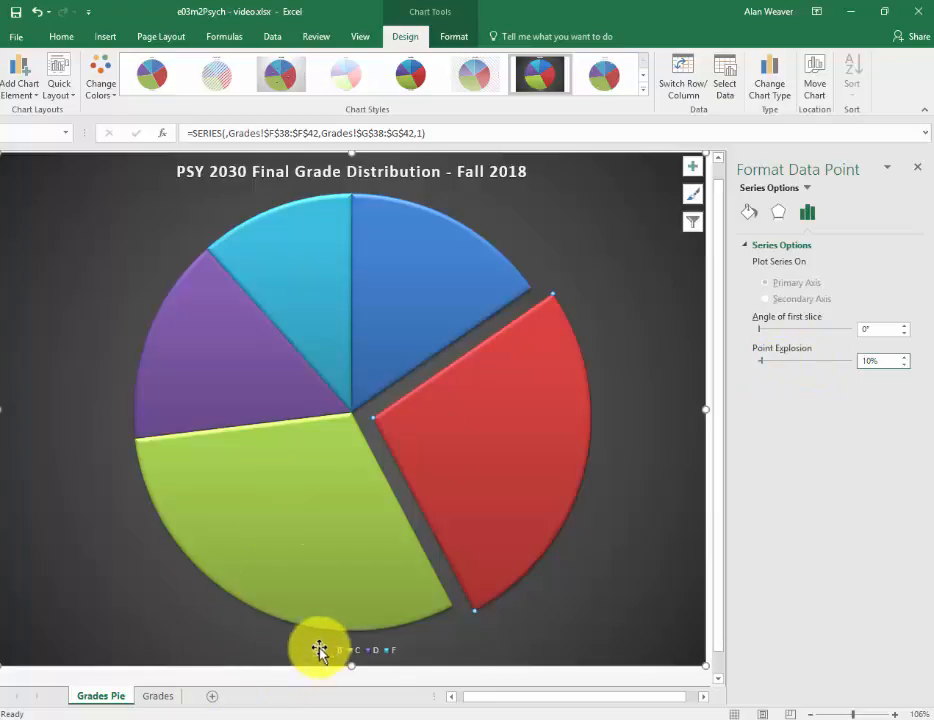
# - Delete the legend below the pie chart
pyautogui.click(364, 652)
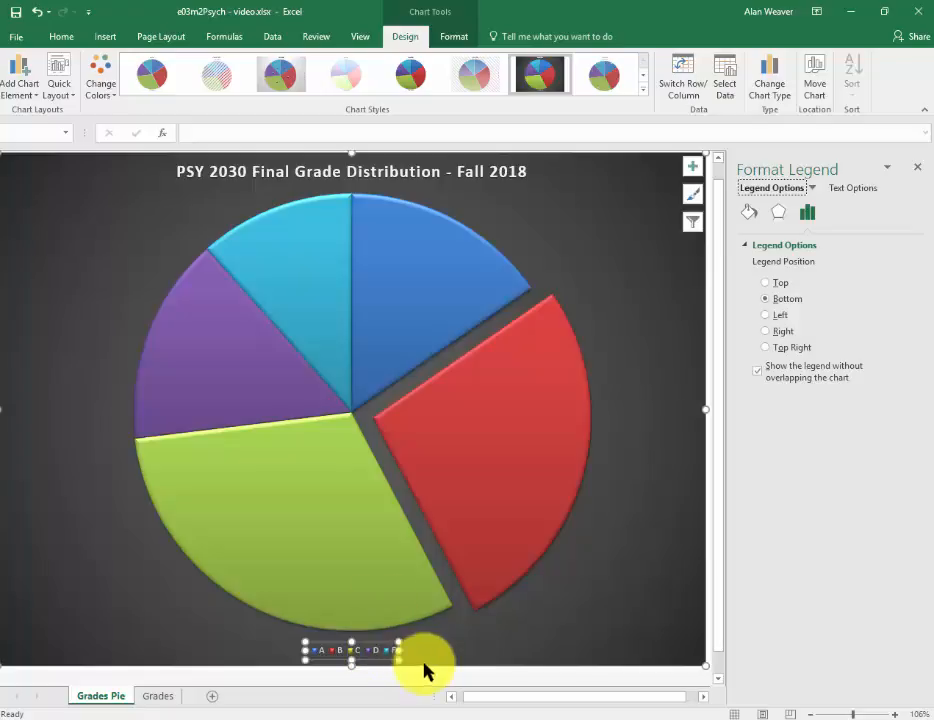
pyautogui.click(552, 621)
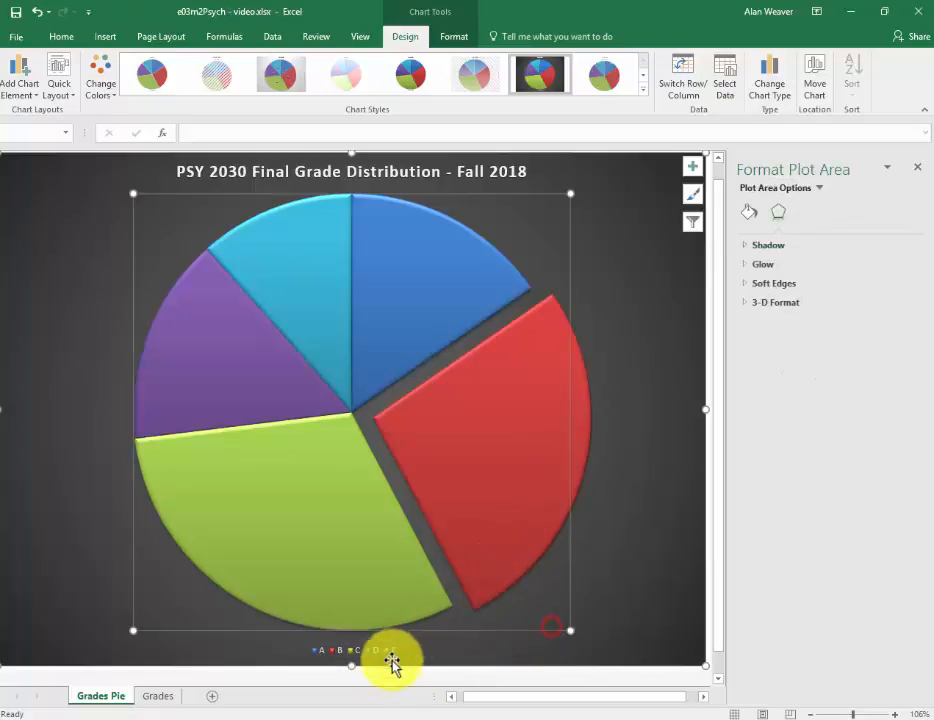
pyautogui.click(380, 651)
pyautogui.press('Delete')
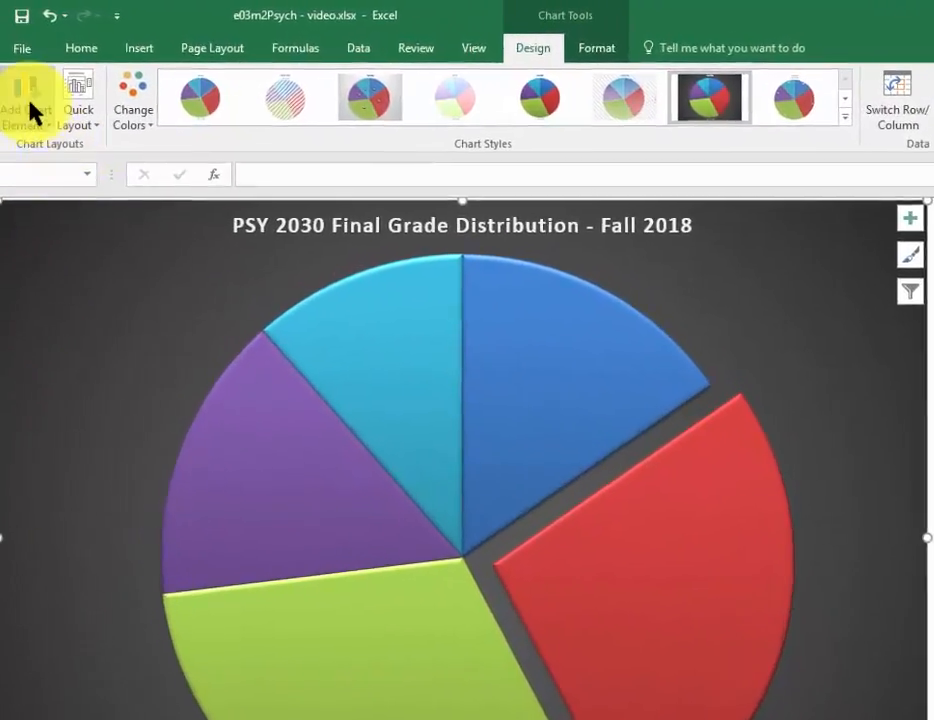
# - Add data labels to the pie showing category name and percentage, with value and leader lines turned off
pyautogui.click(22, 77)
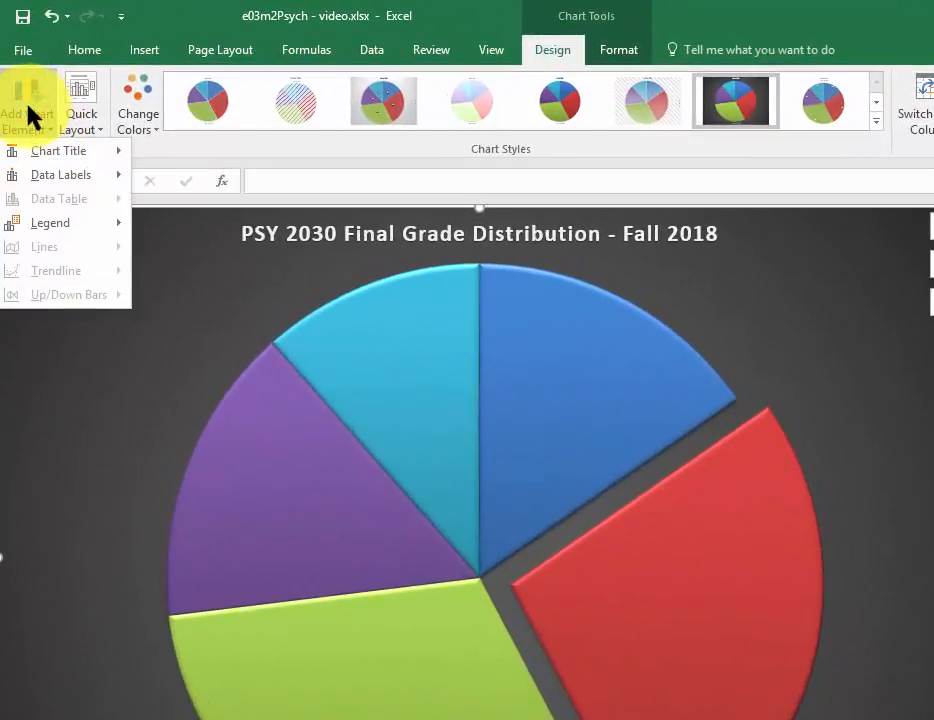
pyautogui.moveTo(46, 177)
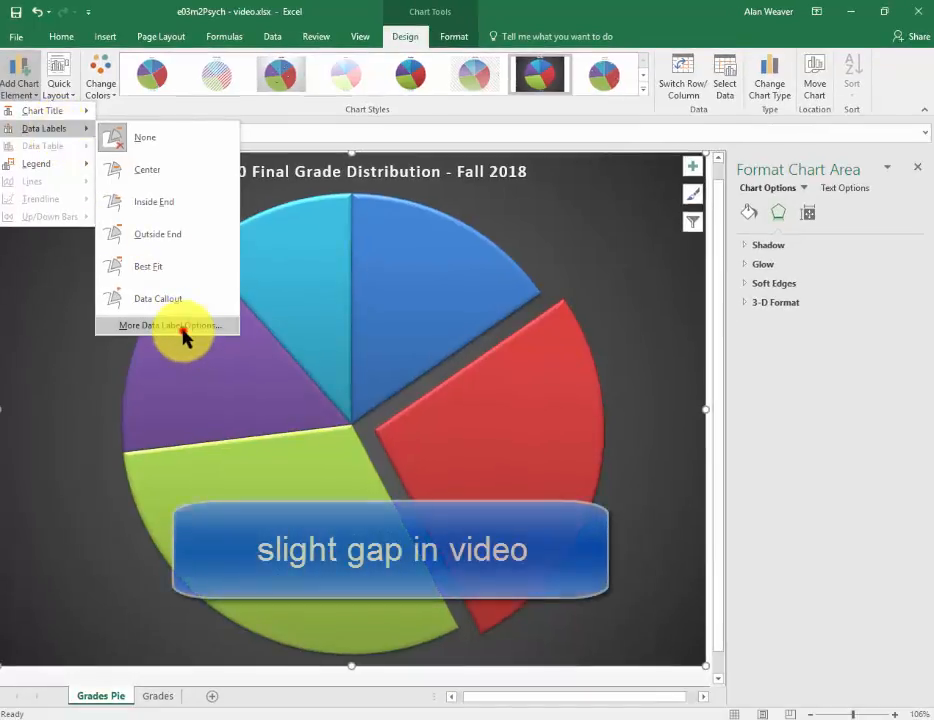
pyautogui.click(170, 326)
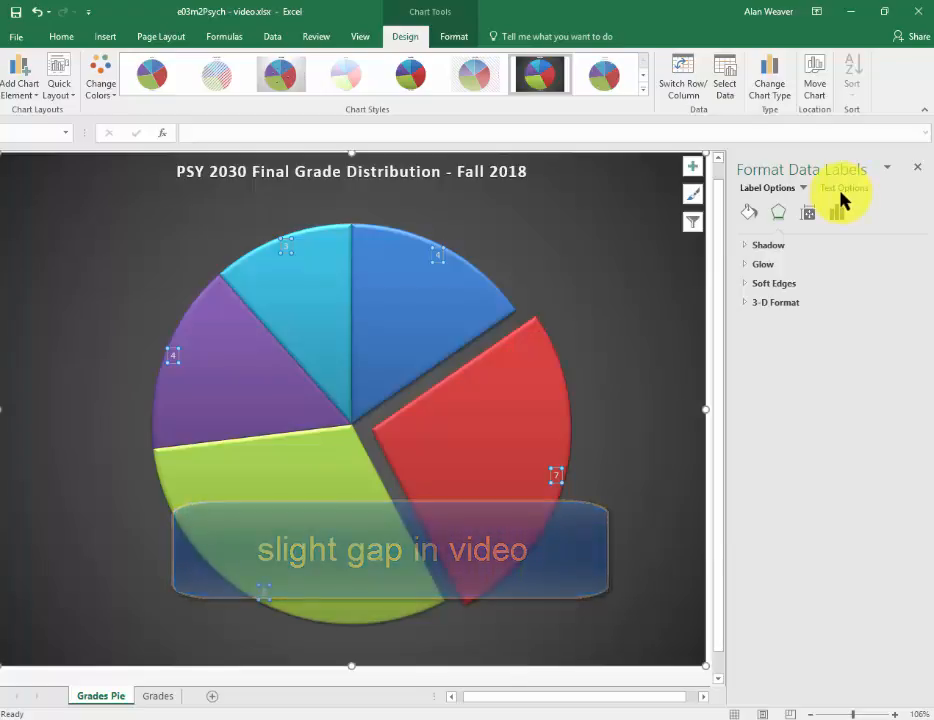
pyautogui.click(838, 208)
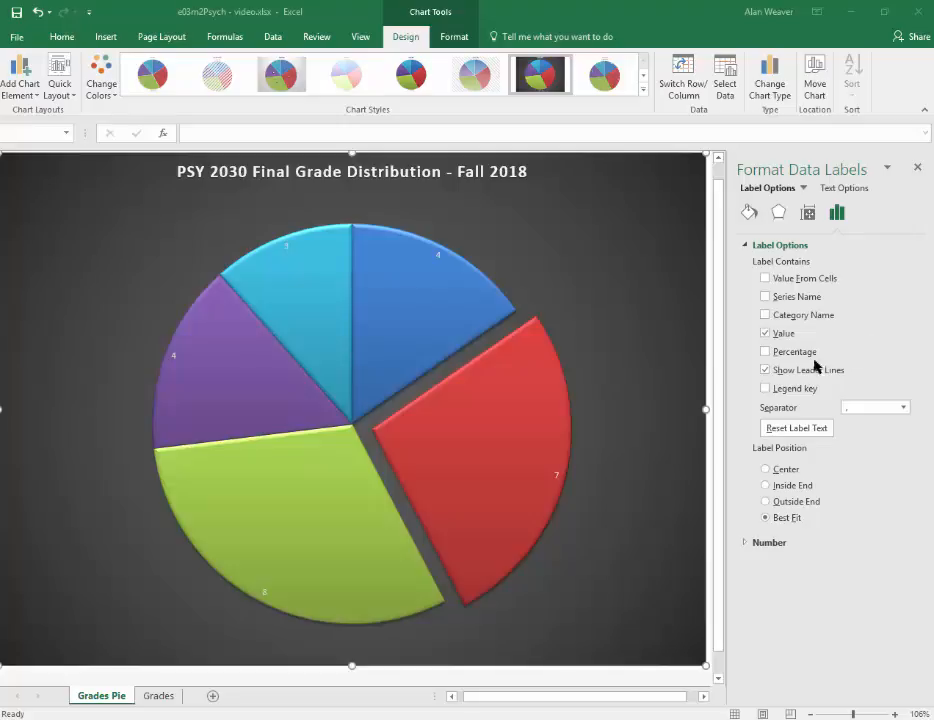
pyautogui.click(765, 334)
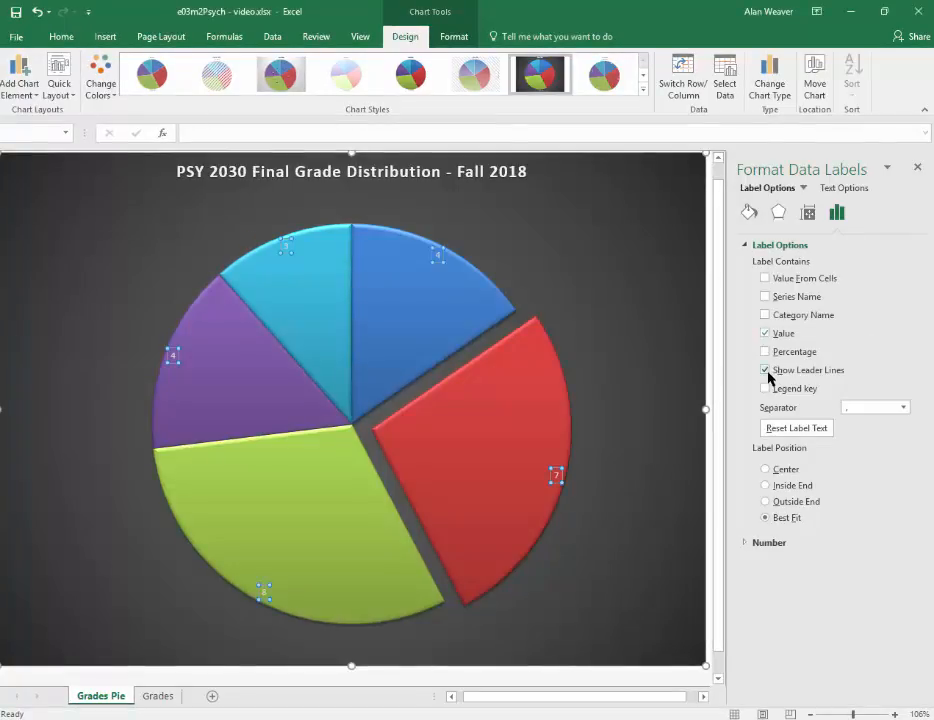
pyautogui.click(765, 370)
pyautogui.click(765, 335)
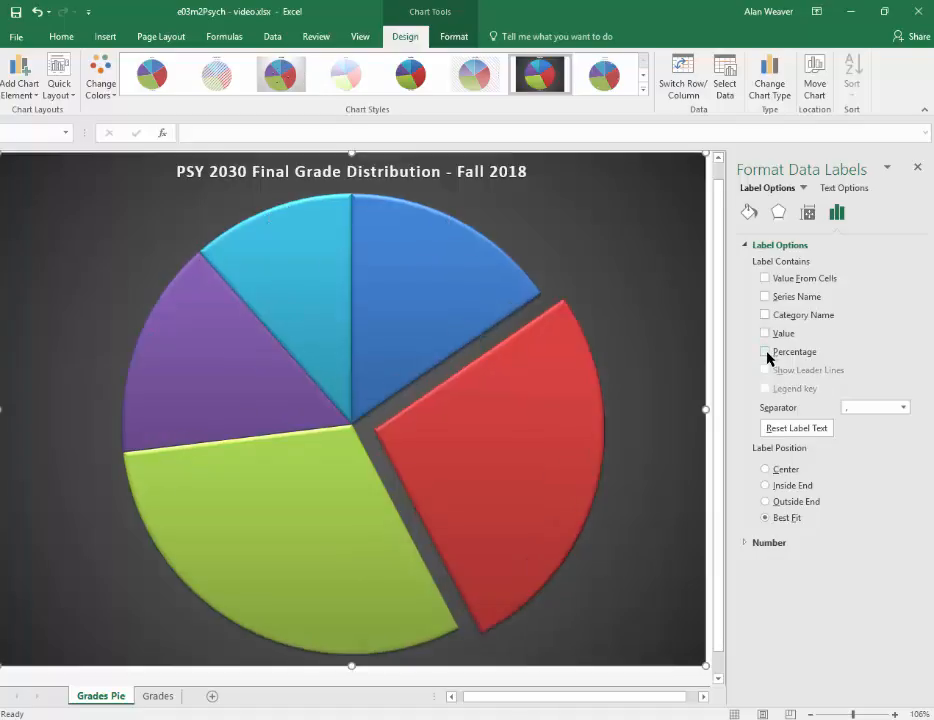
pyautogui.click(767, 352)
pyautogui.click(766, 315)
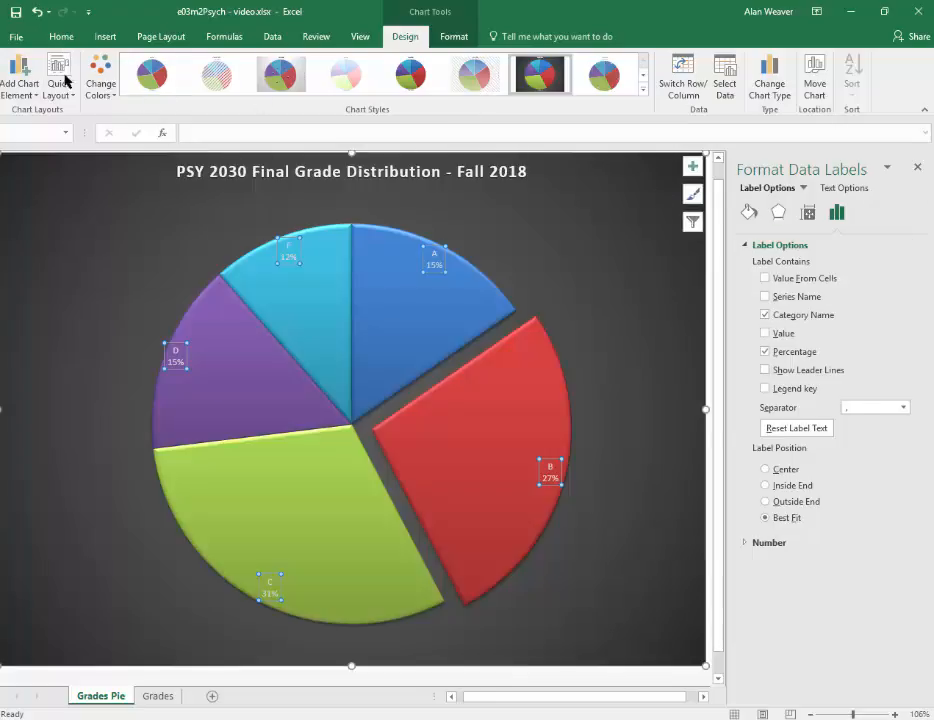
# - Set the pie chart's data labels to font size 20 and apply the font colour
pyautogui.click(62, 37)
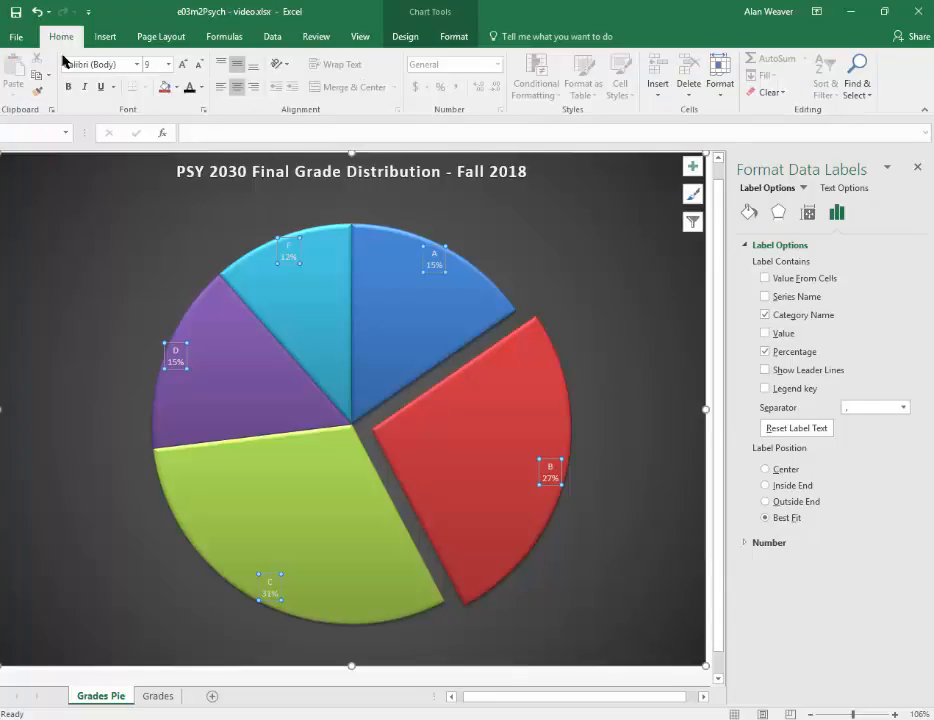
pyautogui.click(168, 64)
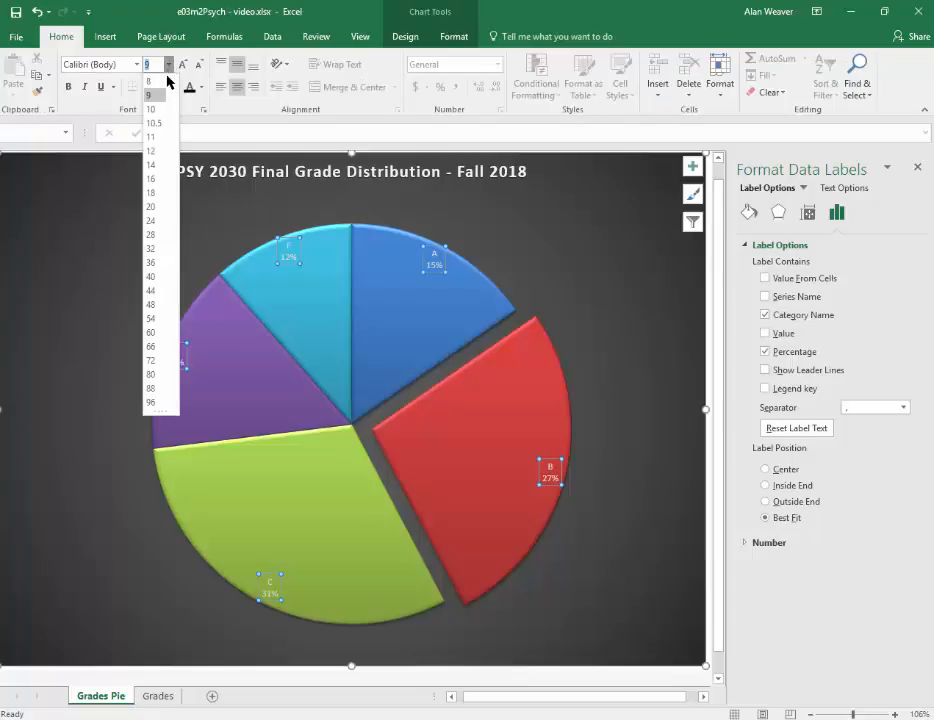
pyautogui.click(159, 209)
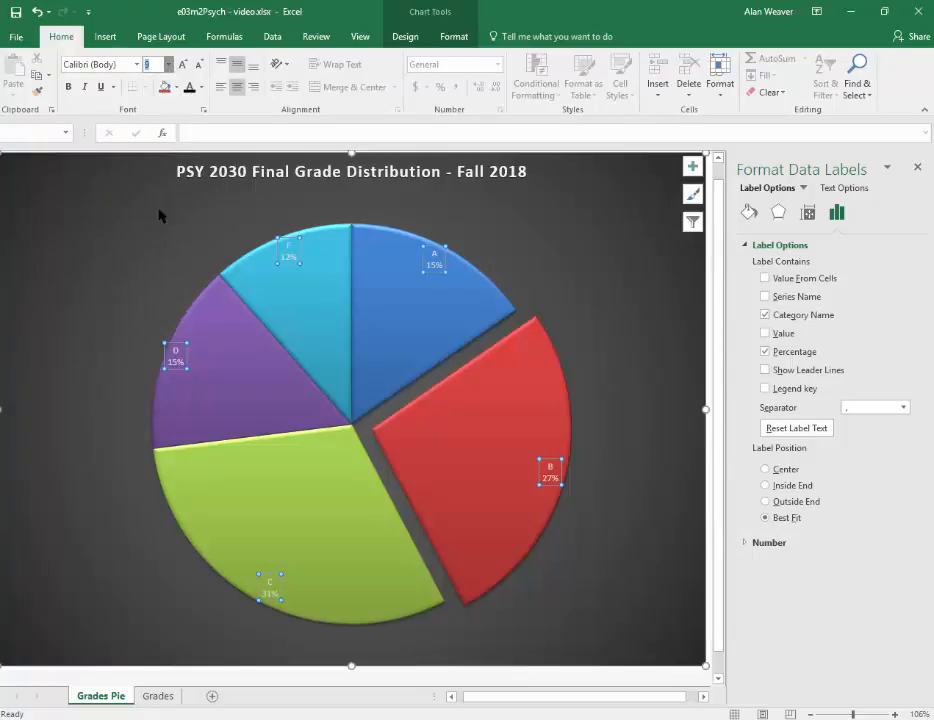
pyautogui.click(191, 89)
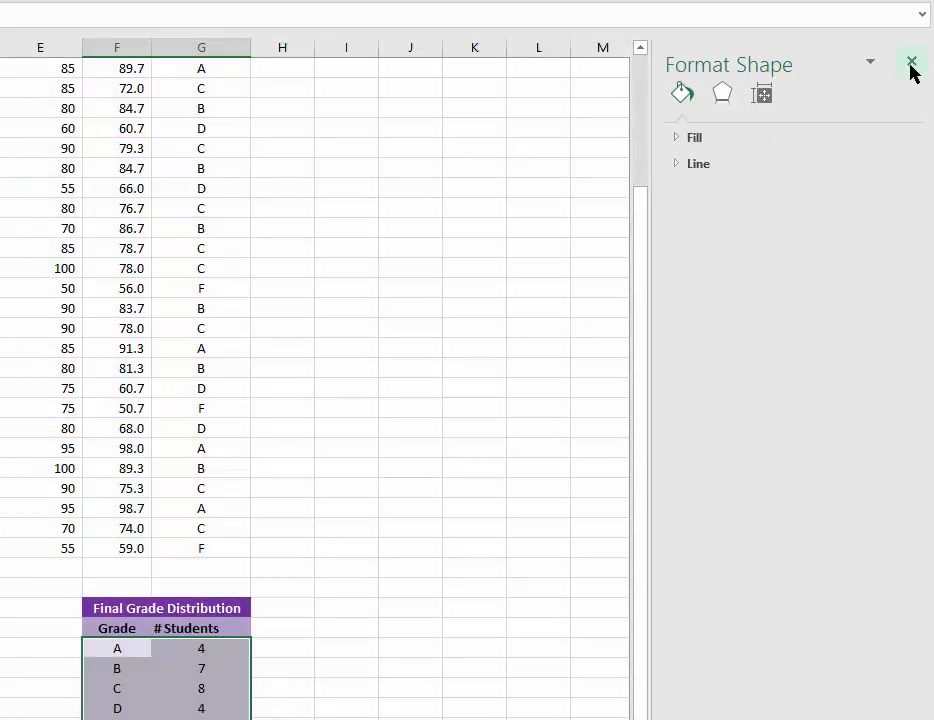
# - Close the Format Shape pane on the Grades sheet
pyautogui.click(911, 68)
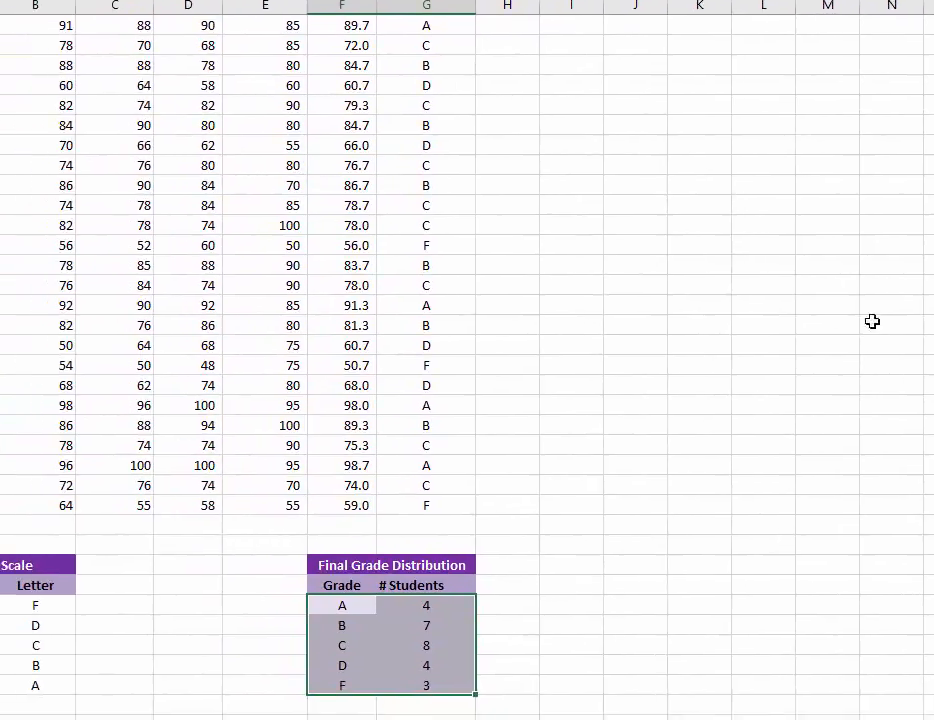
# - Insert a 2-D clustered bar chart of the first five students' unit test and final exam scores from A7:D12
pyautogui.scroll(1, 200, 186)
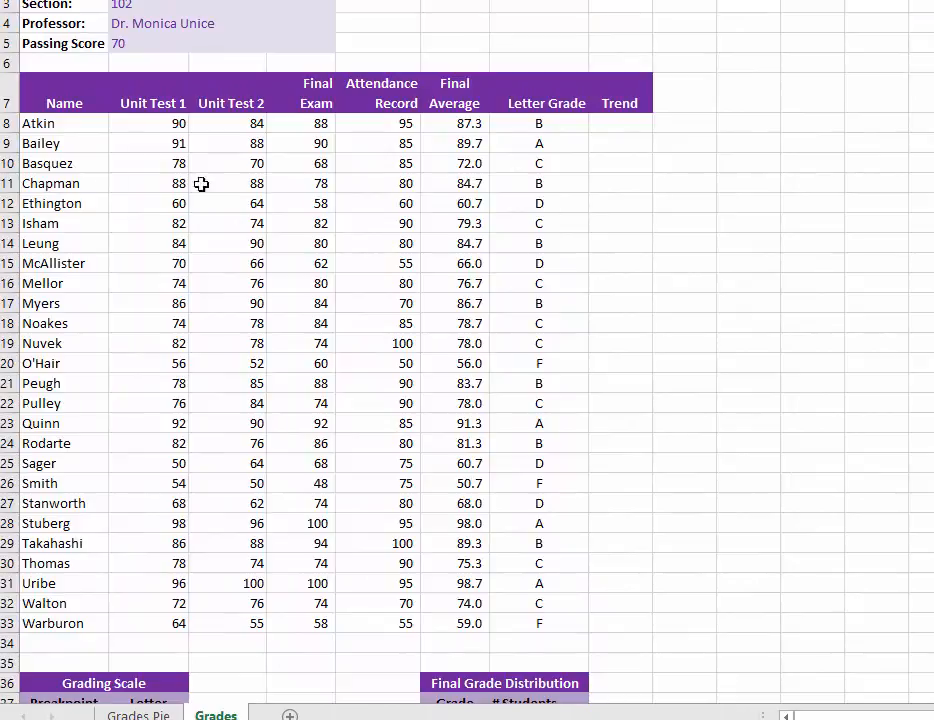
pyautogui.click(36, 100)
pyautogui.moveTo(42, 132); pyautogui.dragTo(255, 197)
pyautogui.moveTo(256, 297); pyautogui.dragTo(294, 294)
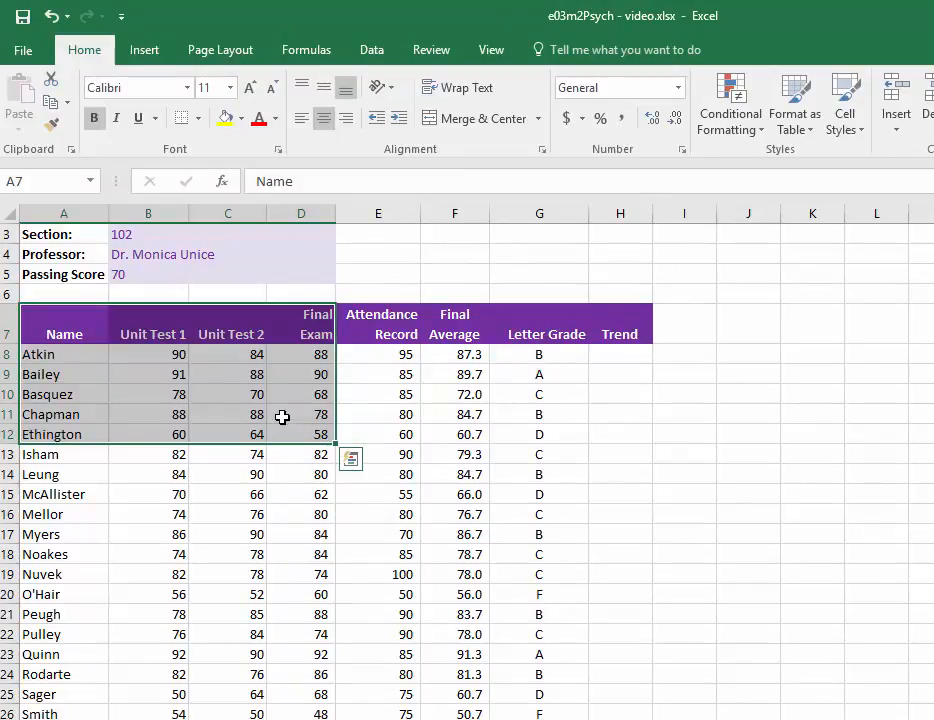
pyautogui.click(147, 52)
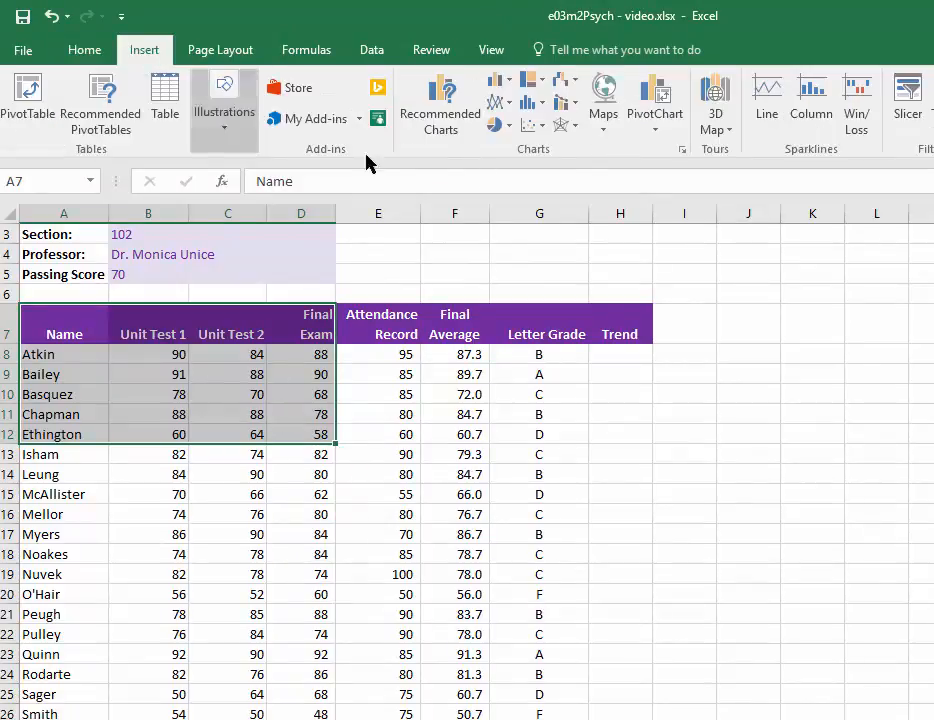
pyautogui.click(500, 81)
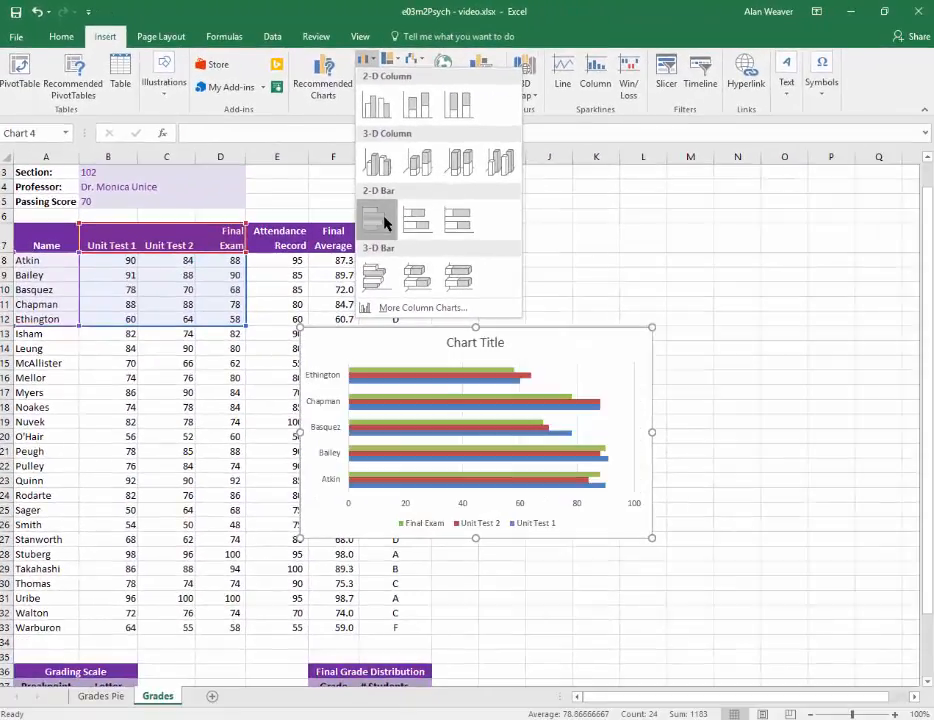
pyautogui.click(512, 298)
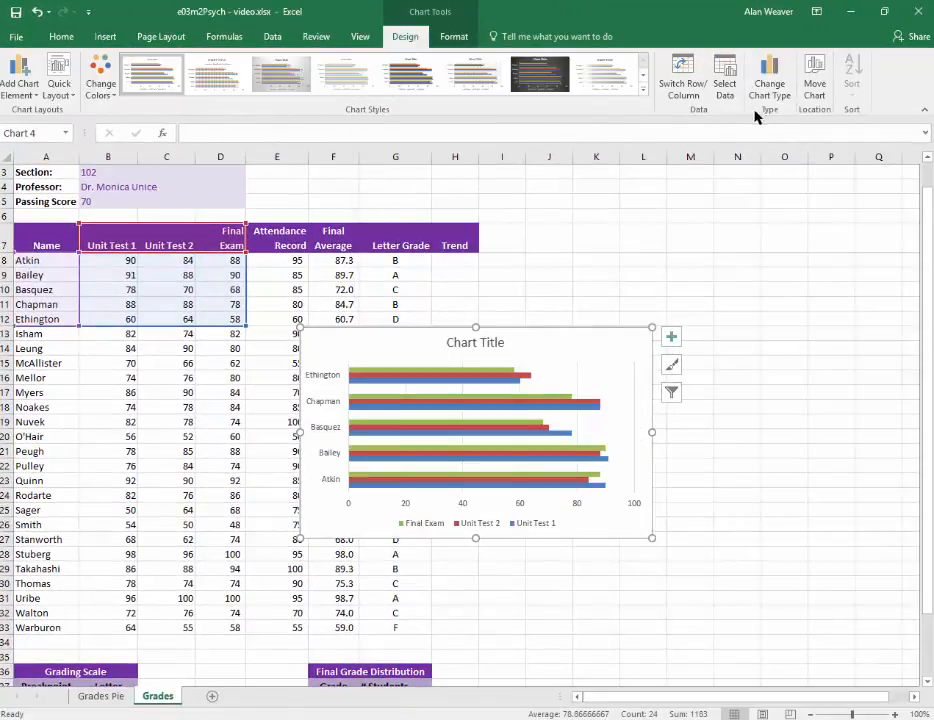
# - Move the bar chart to a new sheet named Students Bar Chart
pyautogui.click(814, 80)
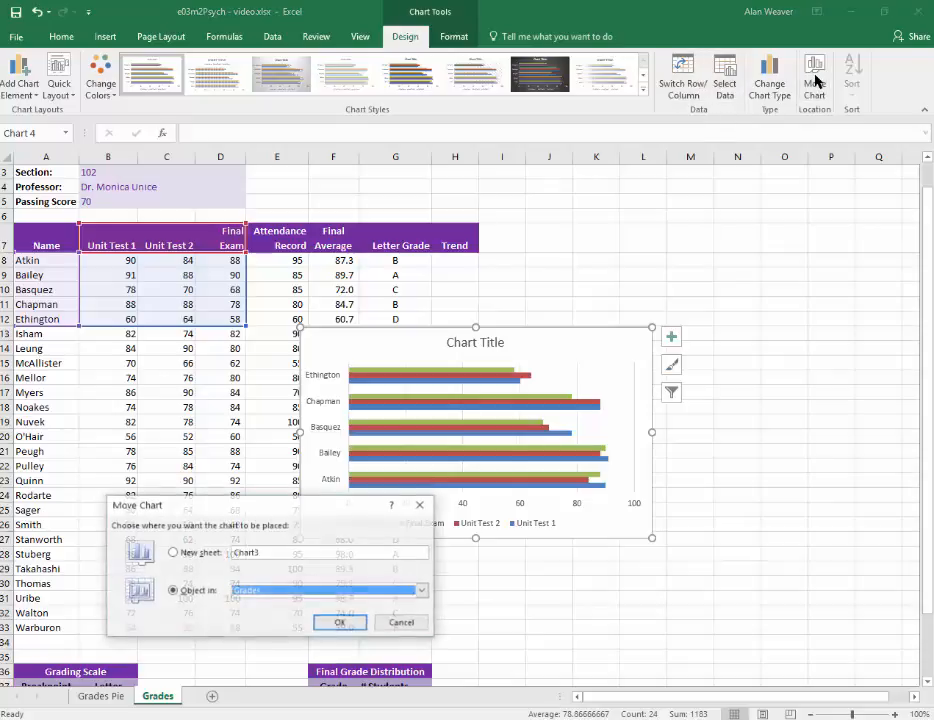
pyautogui.click(172, 553)
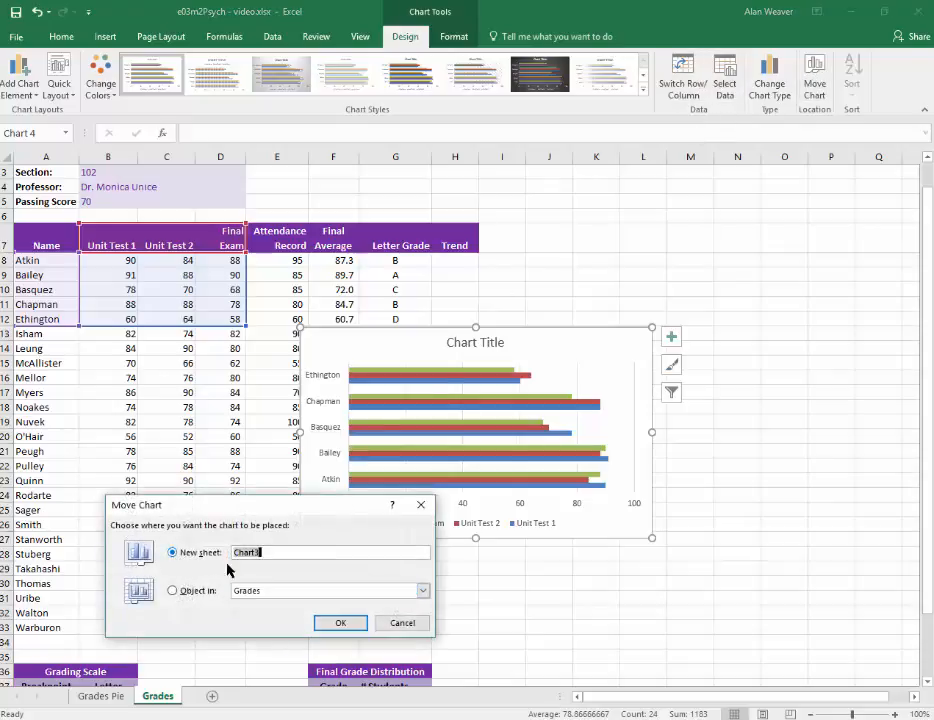
pyautogui.click(263, 553)
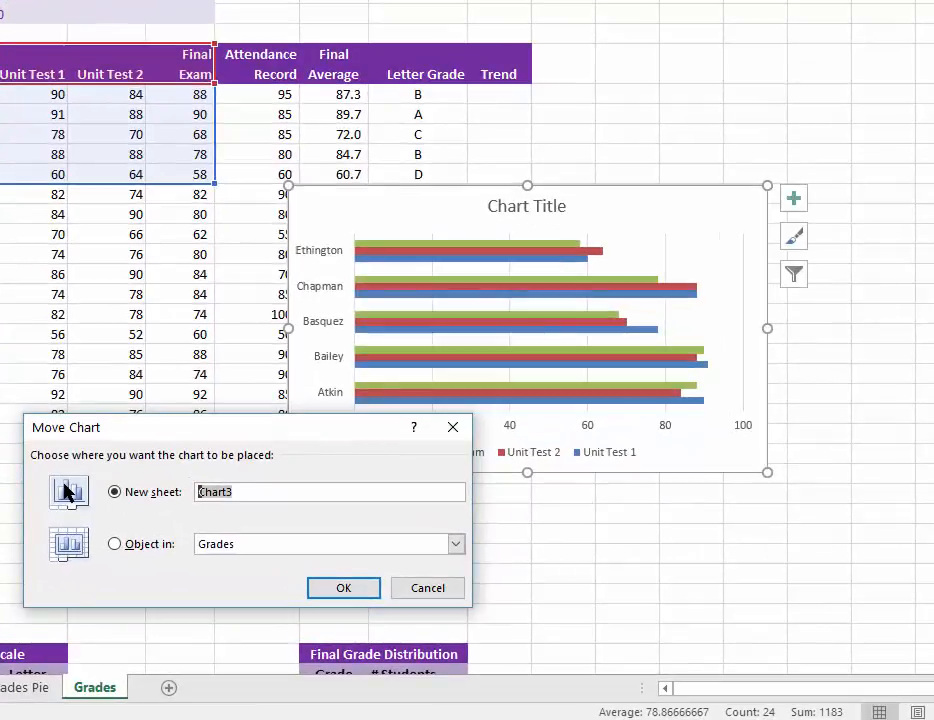
pyautogui.write('Studen')
pyautogui.press('BackSpace')
pyautogui.press('BackSpace')
pyautogui.press('BackSpace')
pyautogui.write('dents Bar Chart')
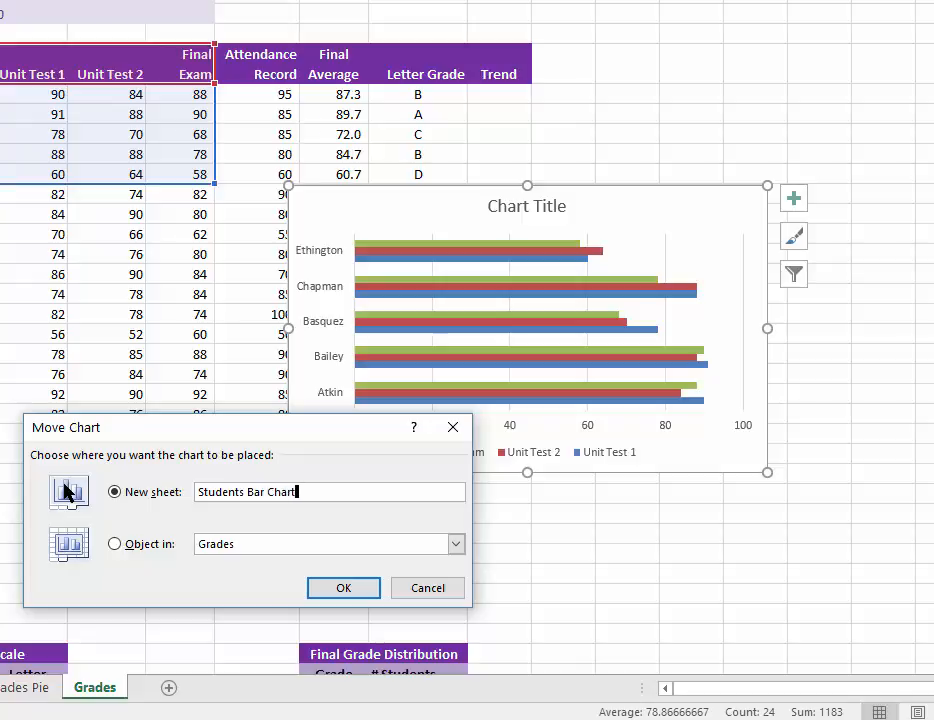
pyautogui.press('Return')
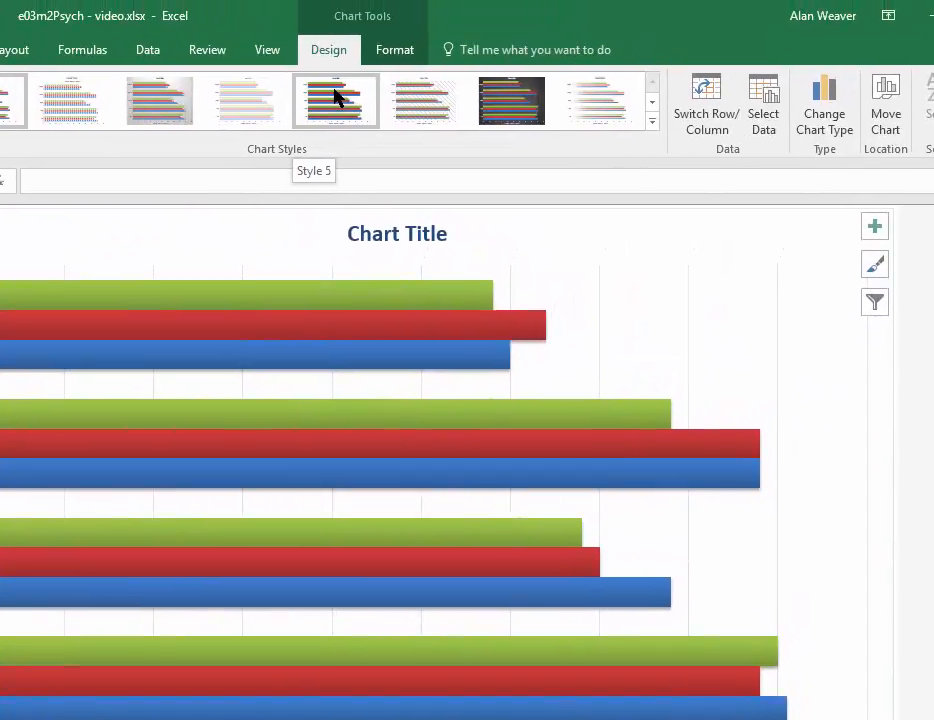
# - Apply Style 5 to the bar chart and set its title to Sample Student Test Scores
pyautogui.click(335, 97)
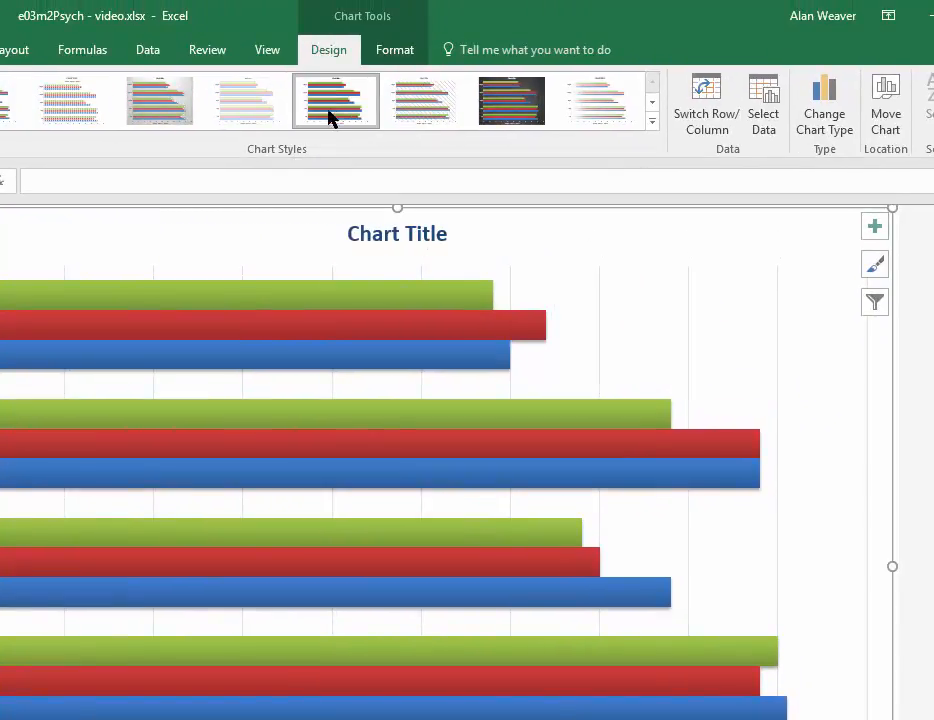
pyautogui.click(399, 229)
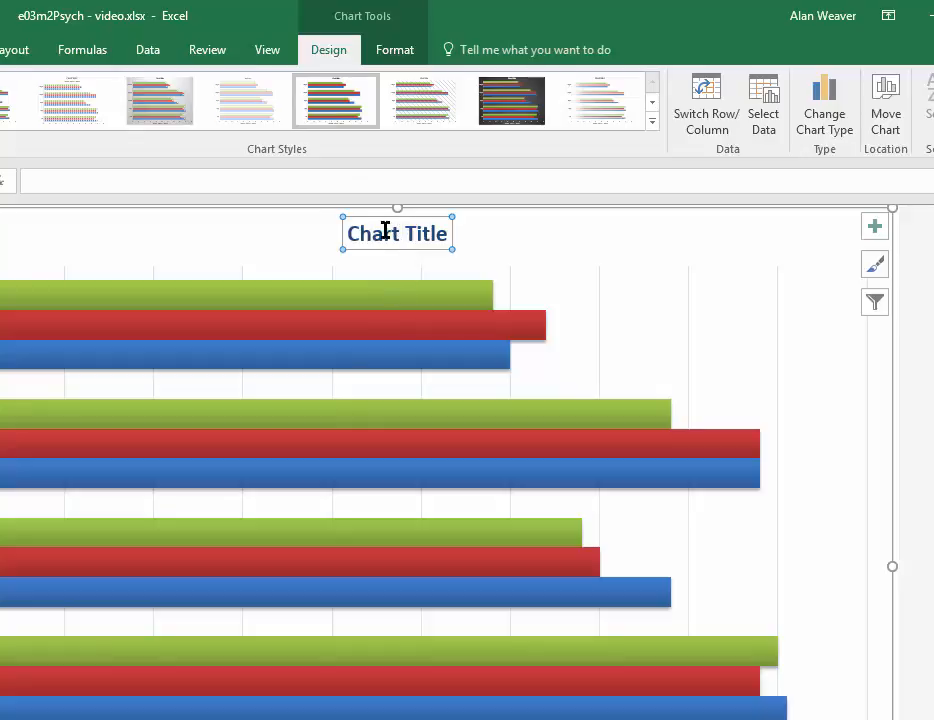
pyautogui.click(64, 179)
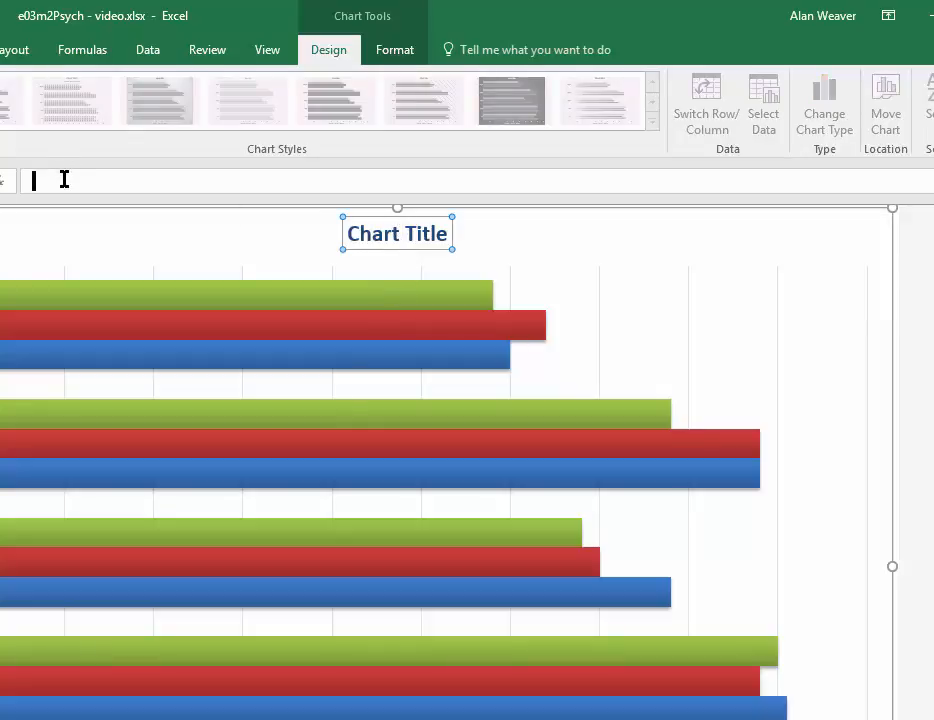
pyautogui.write('Sample Student Test Sc')
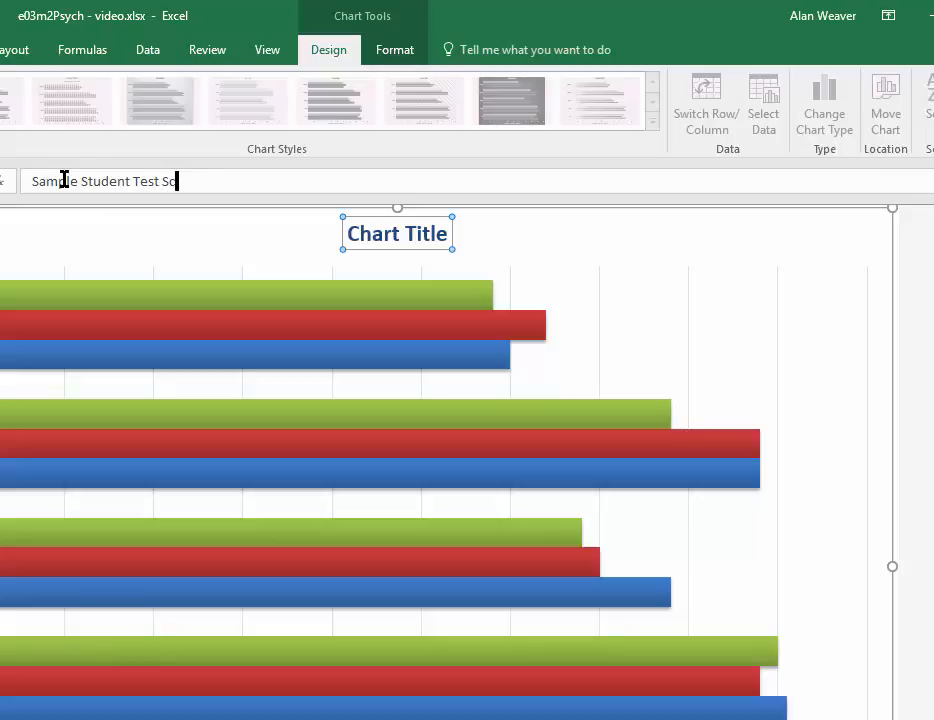
pyautogui.write('ores')
pyautogui.press('Return')
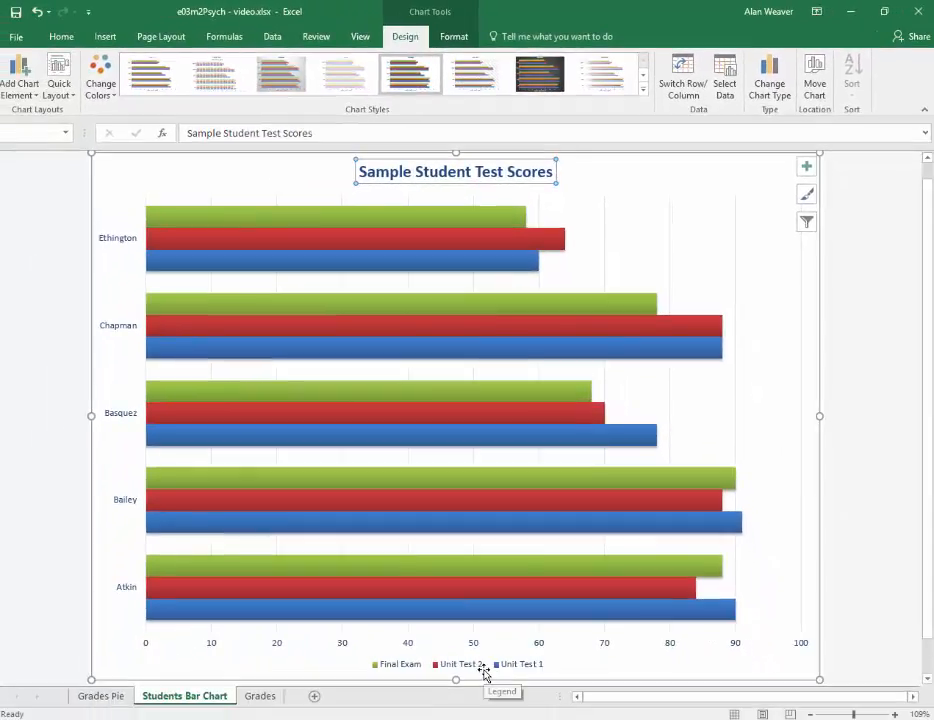
# - Set the bar chart's legend position to Right
pyautogui.click(484, 668)
pyautogui.rightClick(484, 668)
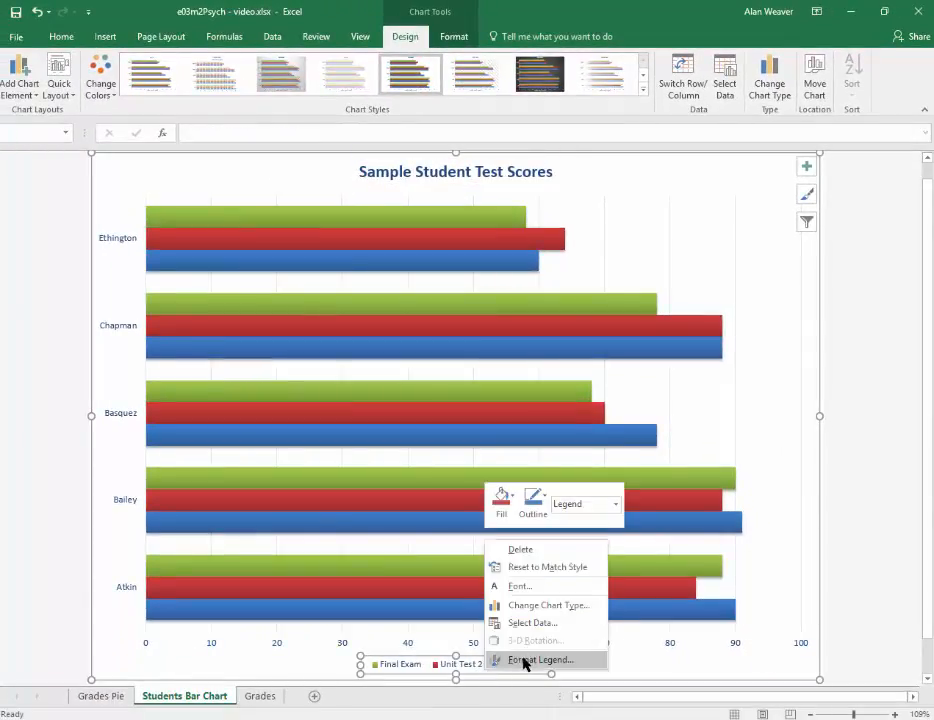
pyautogui.click(527, 659)
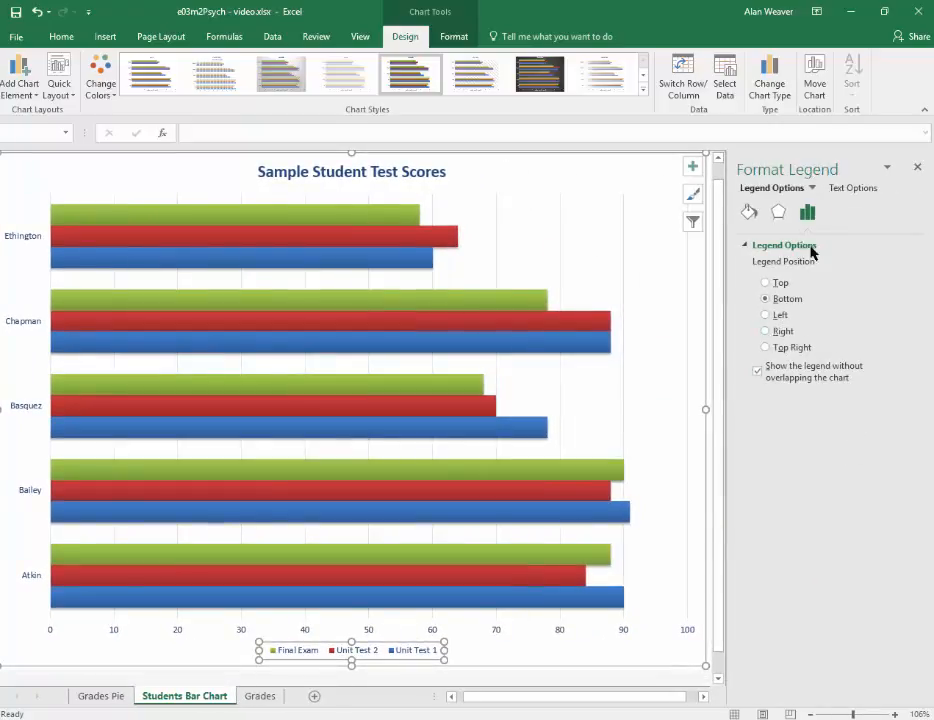
pyautogui.click(765, 331)
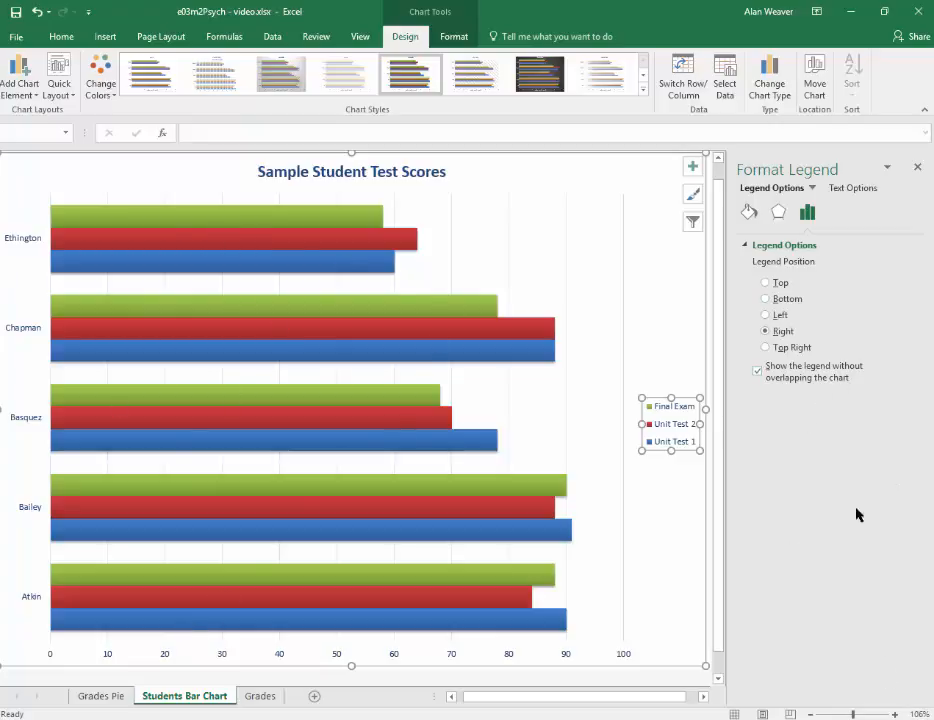
# - Add data labels at Outside End to the Final Exam series only
pyautogui.click(305, 221)
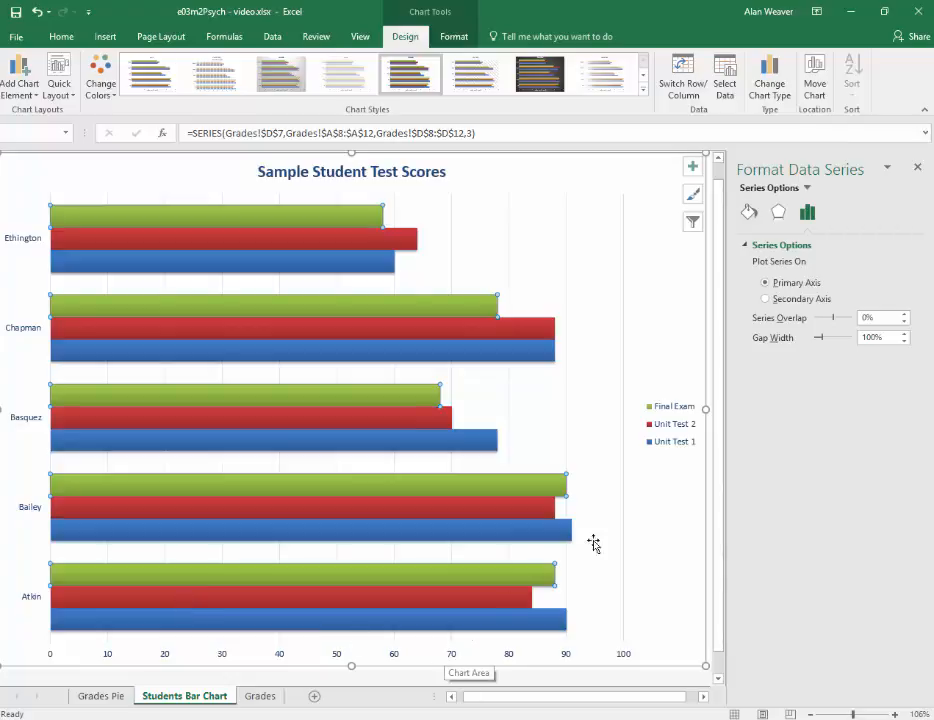
pyautogui.click(750, 214)
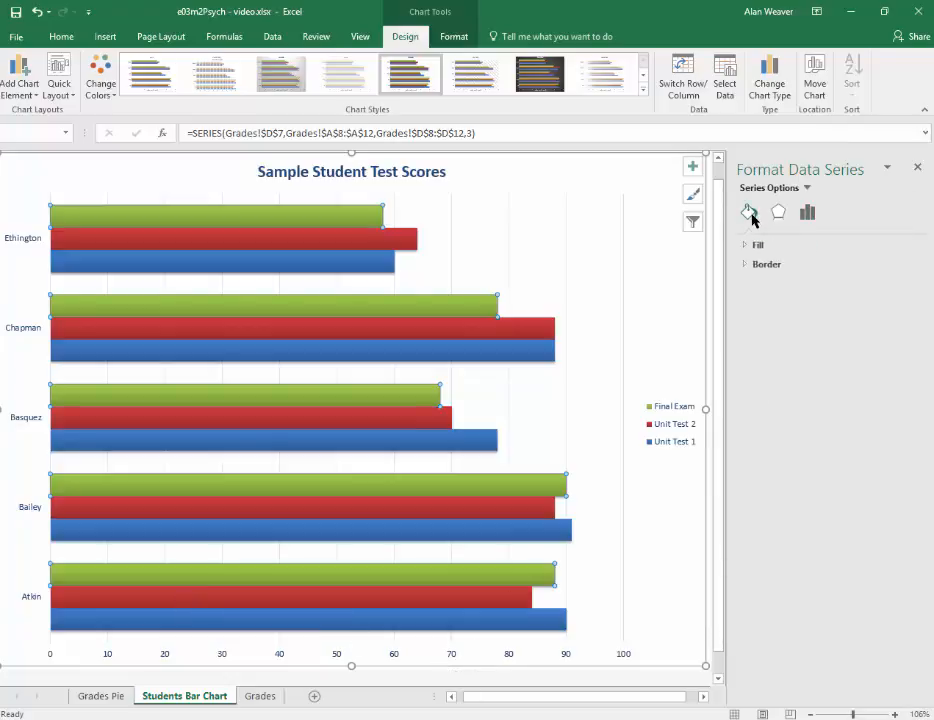
pyautogui.click(773, 213)
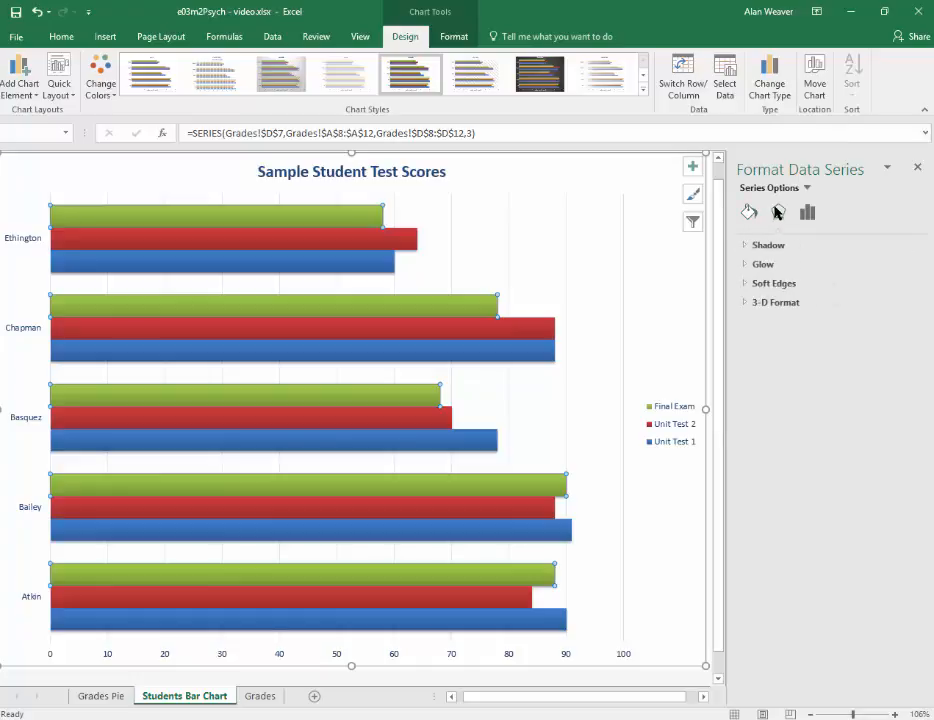
pyautogui.click(813, 216)
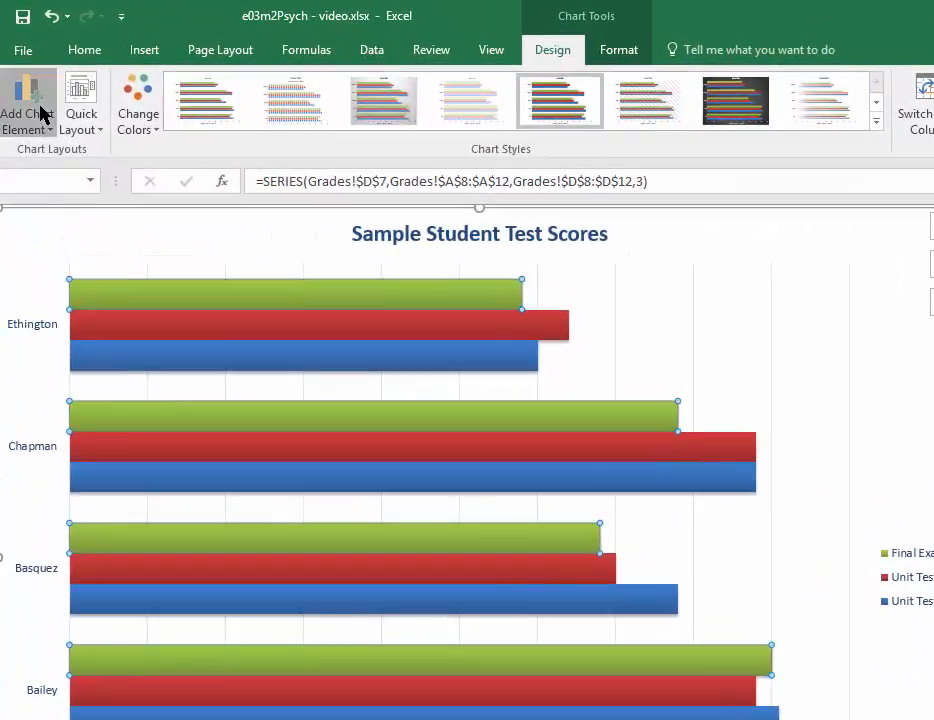
pyautogui.click(38, 107)
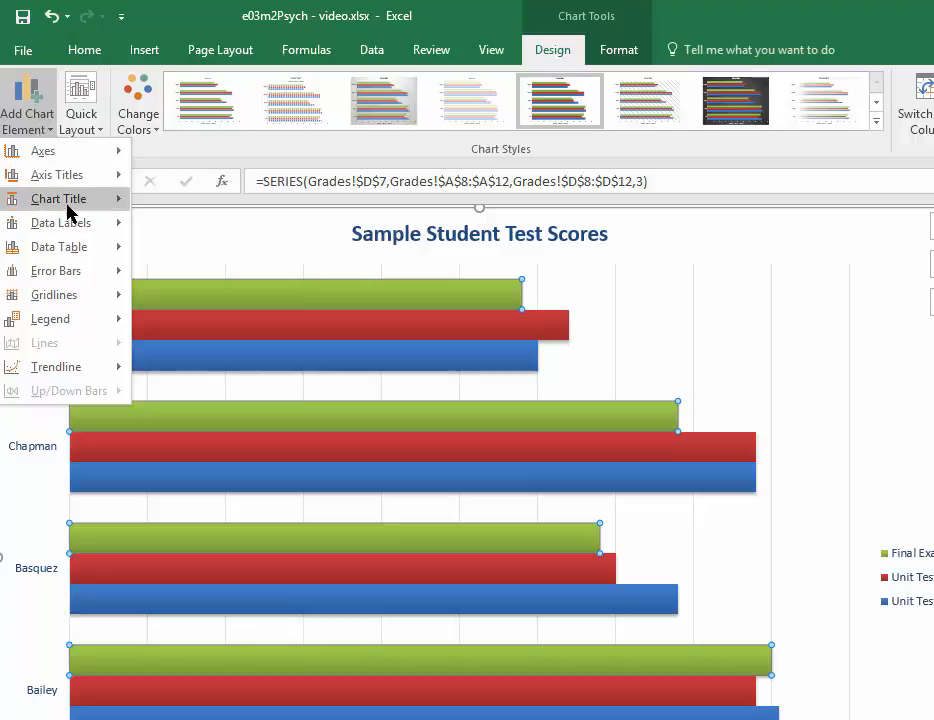
pyautogui.moveTo(77, 231)
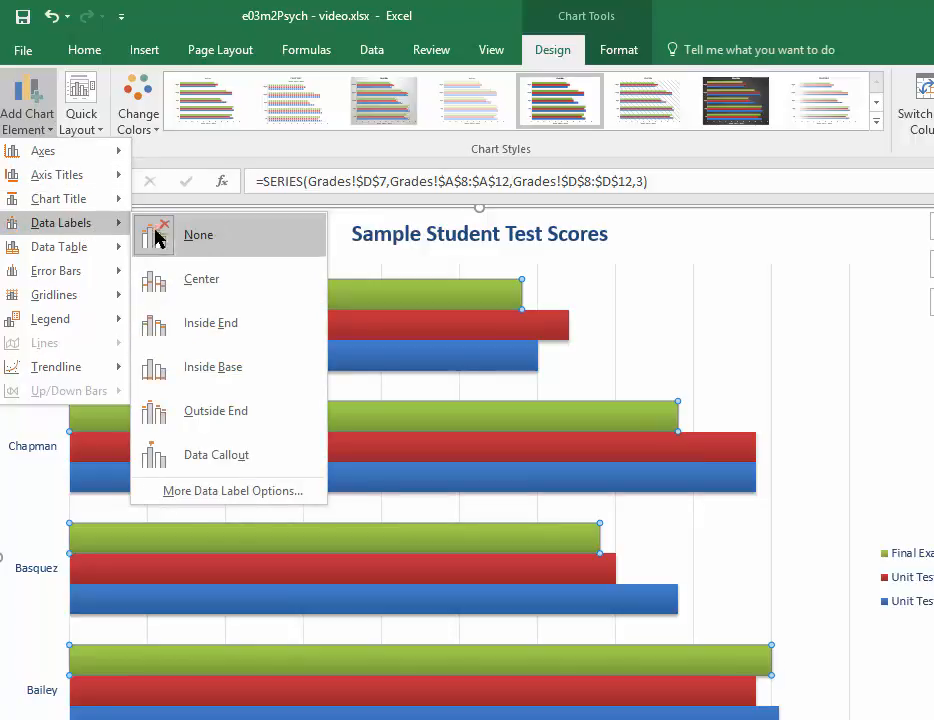
pyautogui.click(248, 410)
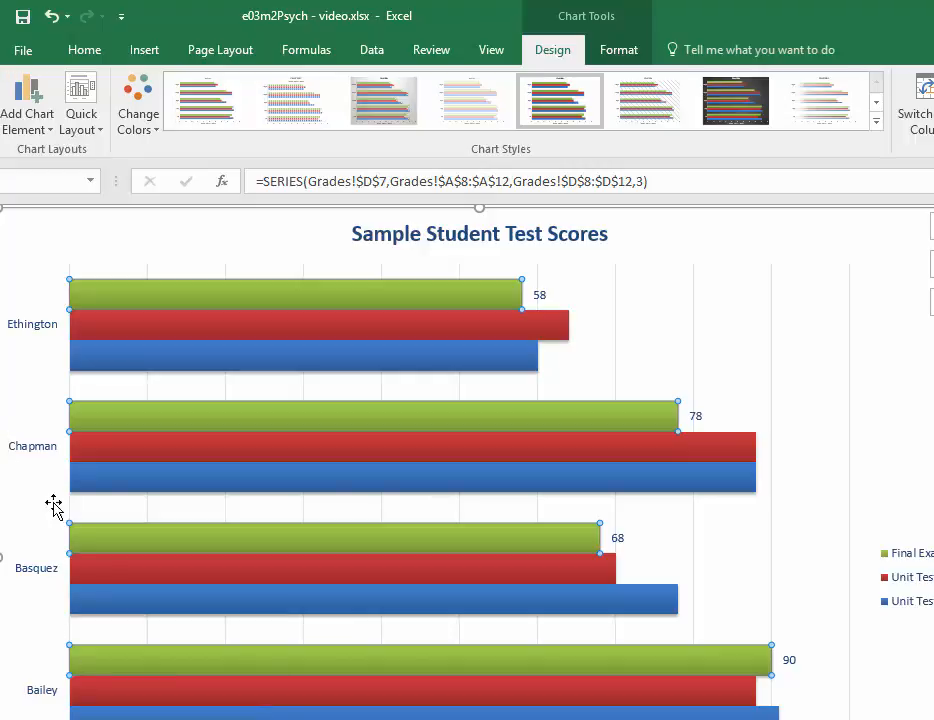
# - Put the vertical axis categories in reverse order and close the Format Axis pane
pyautogui.click(30, 450)
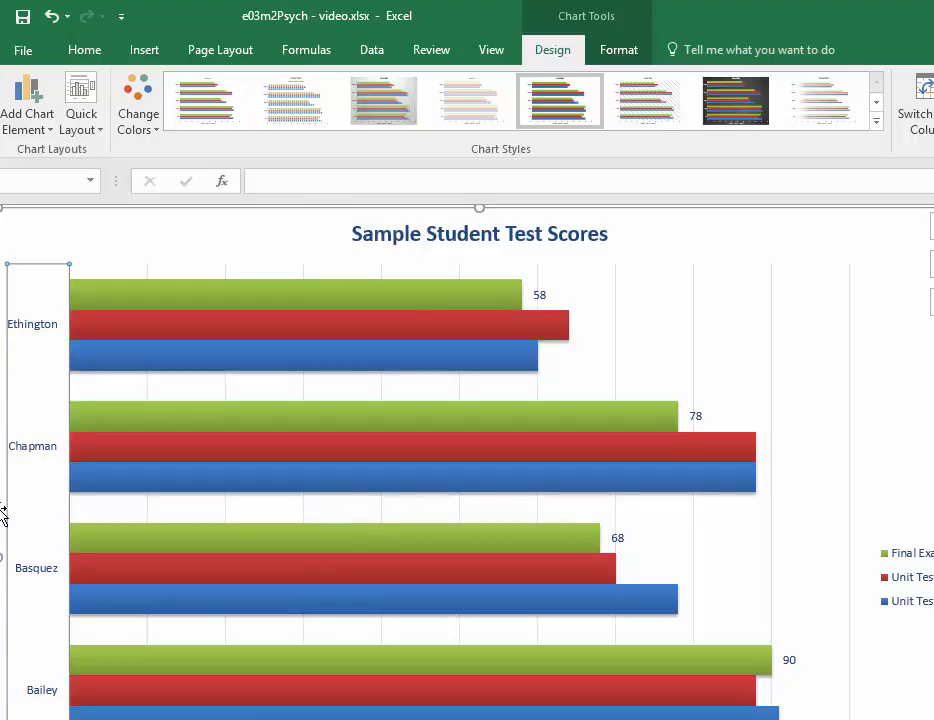
pyautogui.rightClick(35, 455)
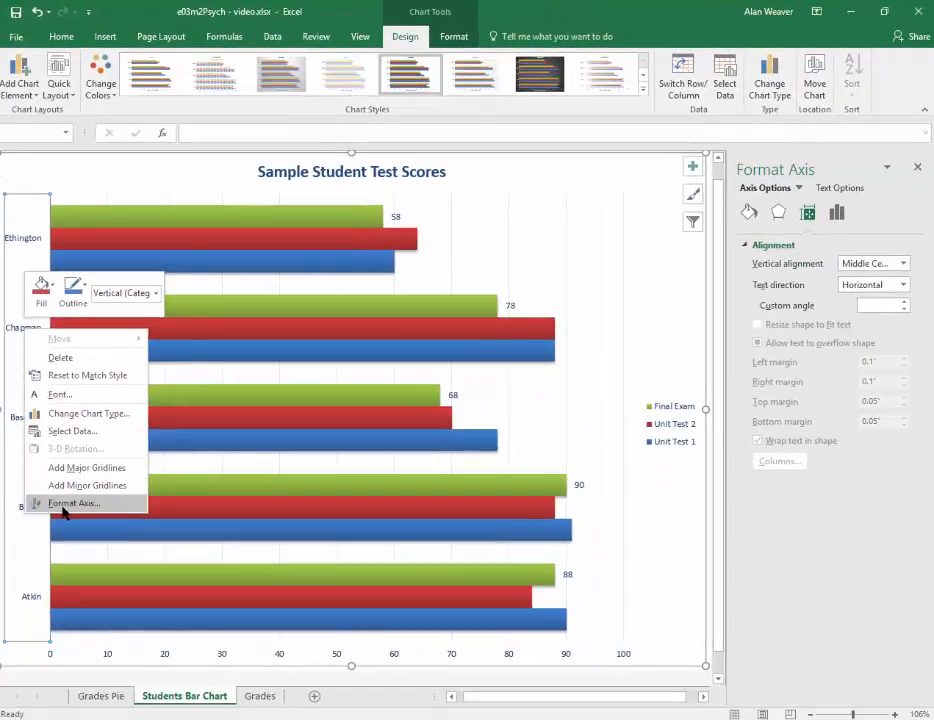
pyautogui.click(62, 508)
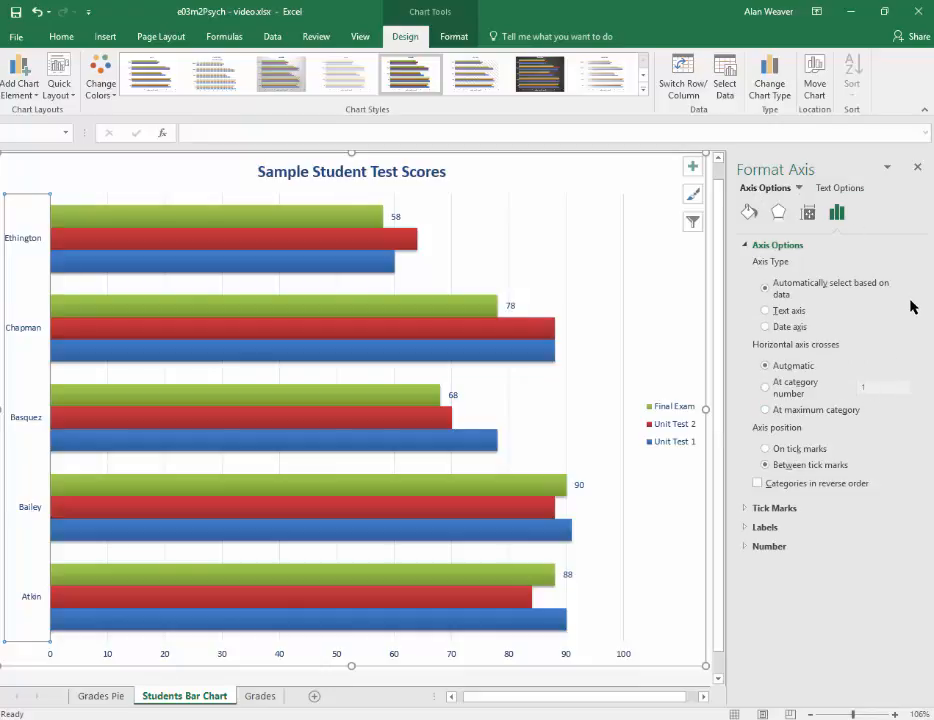
pyautogui.click(757, 483)
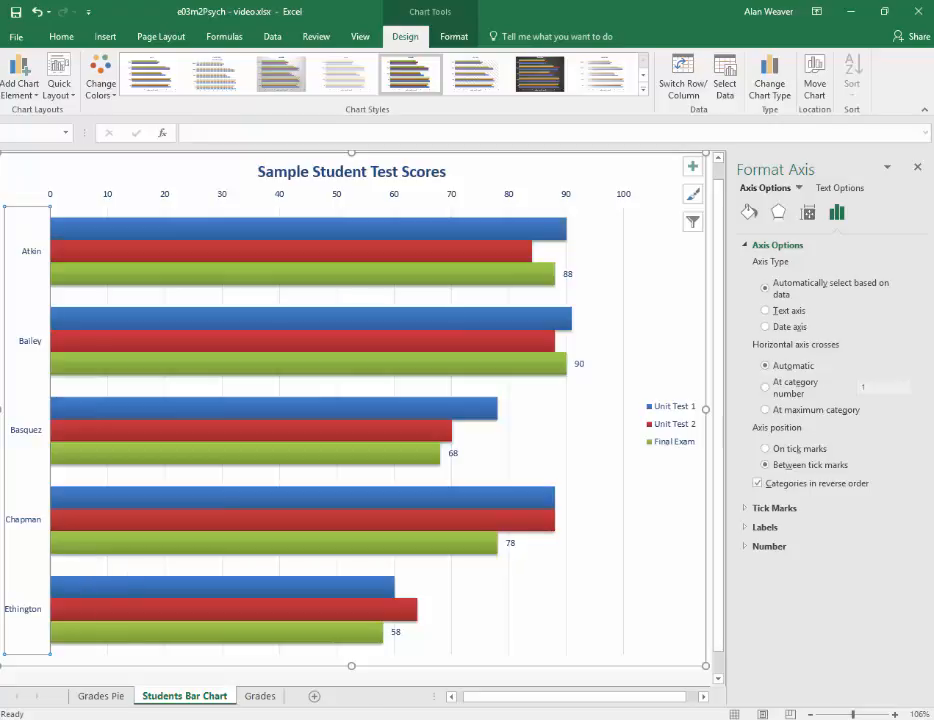
pyautogui.click(916, 167)
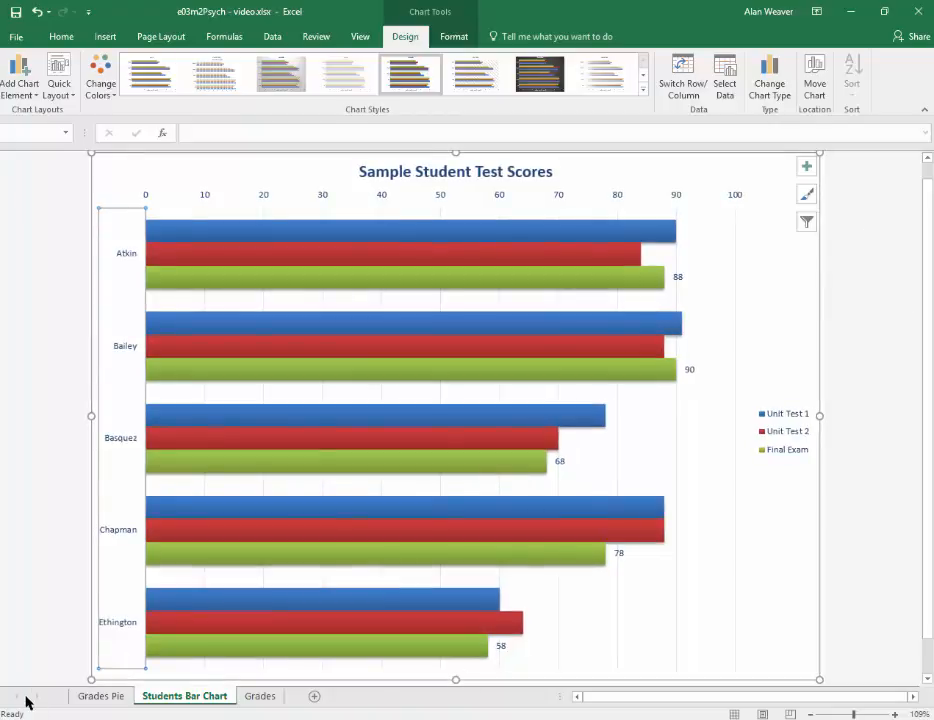
# - Insert a plain scatter chart from the Attendance Record and Final Average columns (E7:F33) on the Grades sheet
pyautogui.click(260, 698)
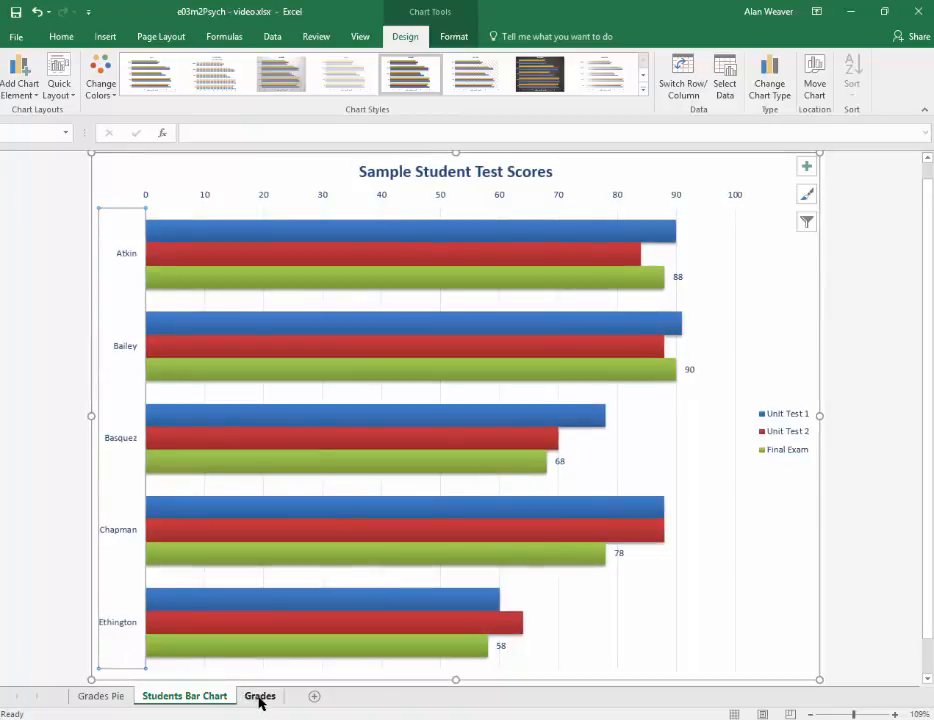
pyautogui.click(283, 373)
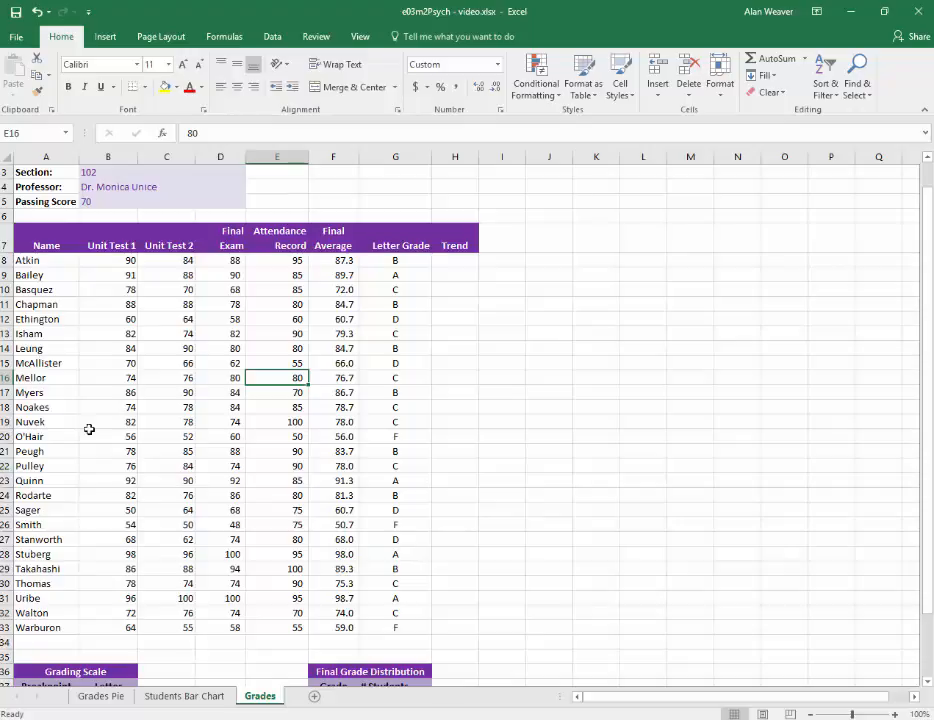
pyautogui.click(285, 260)
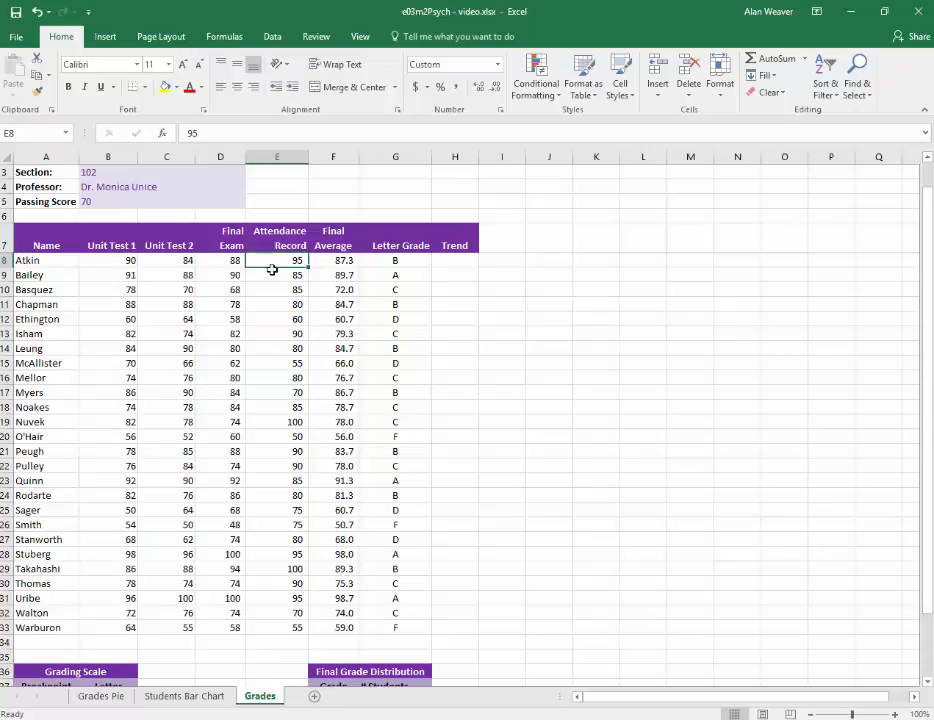
pyautogui.click(288, 241)
pyautogui.moveTo(323, 233); pyautogui.dragTo(347, 628)
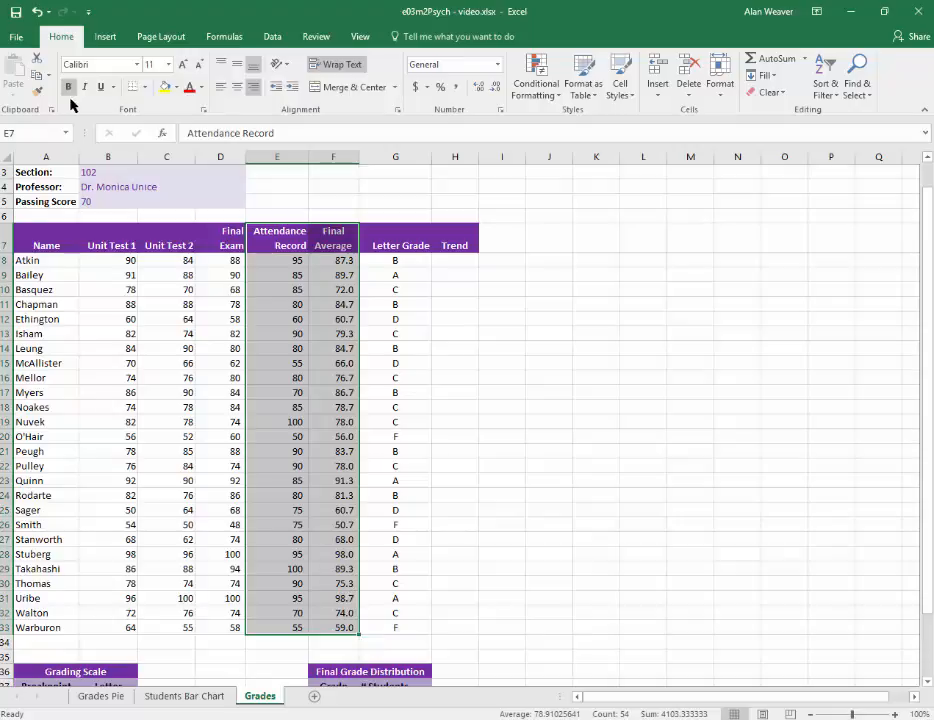
pyautogui.click(106, 40)
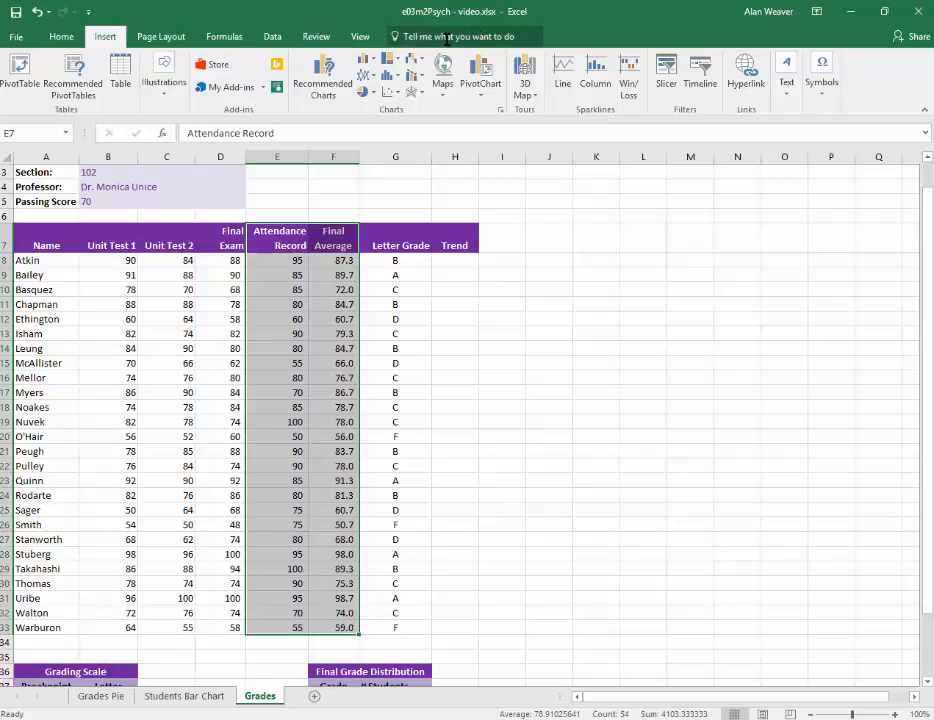
pyautogui.click(396, 97)
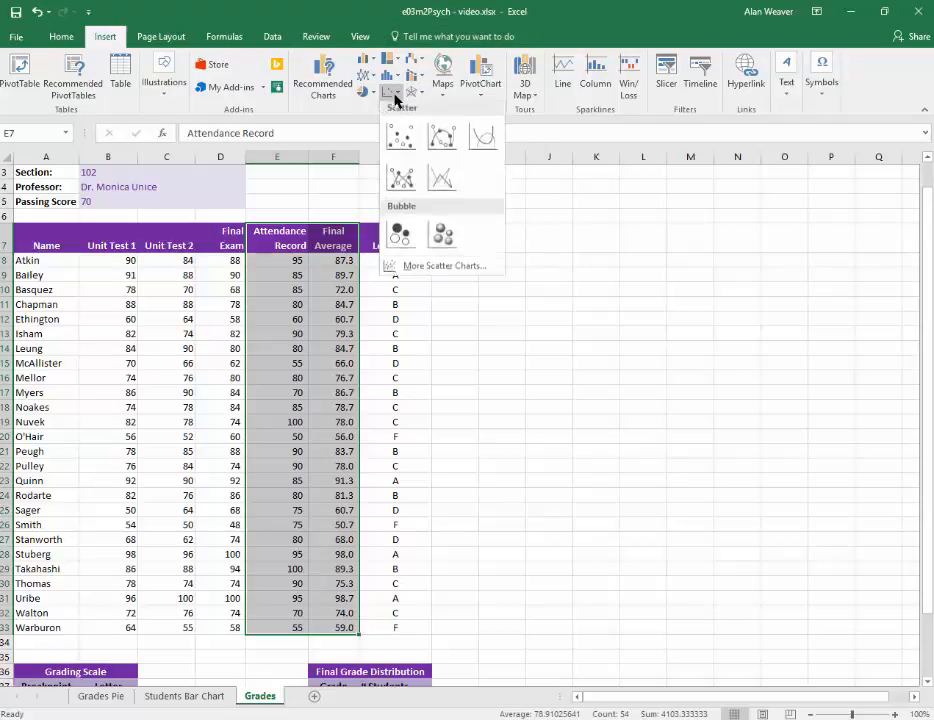
pyautogui.click(397, 143)
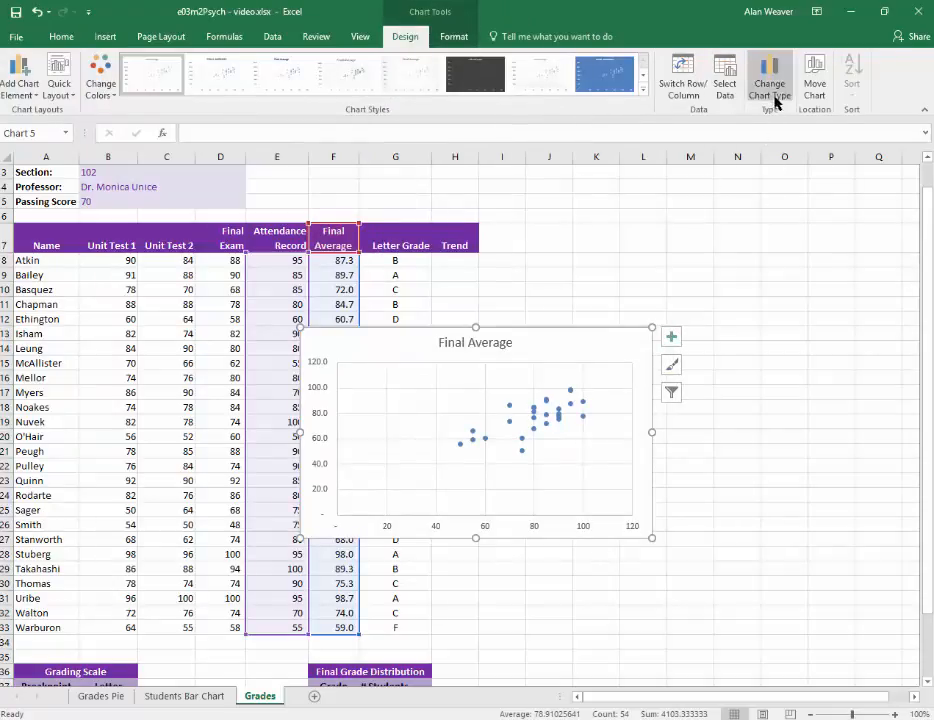
# - Move the scatter chart to a new sheet named Scatter Chart
pyautogui.click(812, 83)
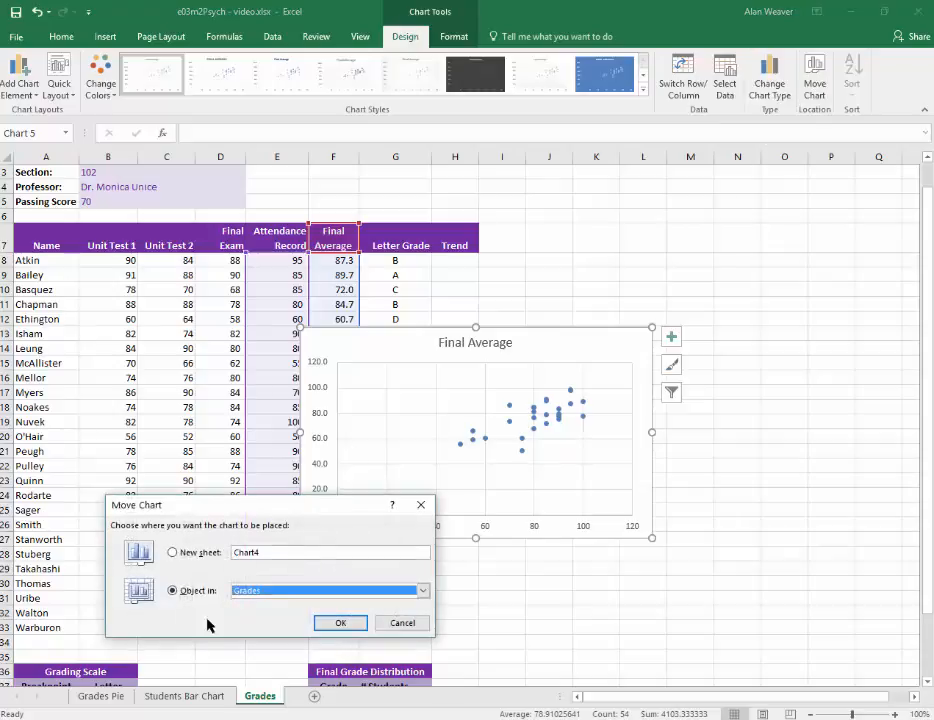
pyautogui.click(182, 558)
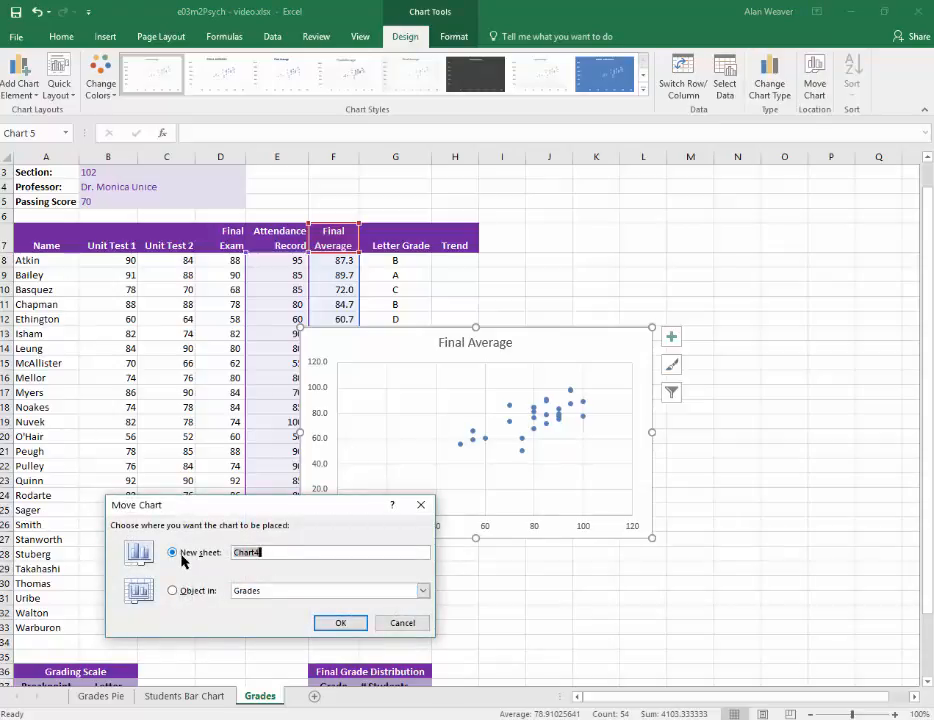
pyautogui.write('Scatter Chart')
pyautogui.press('Return')
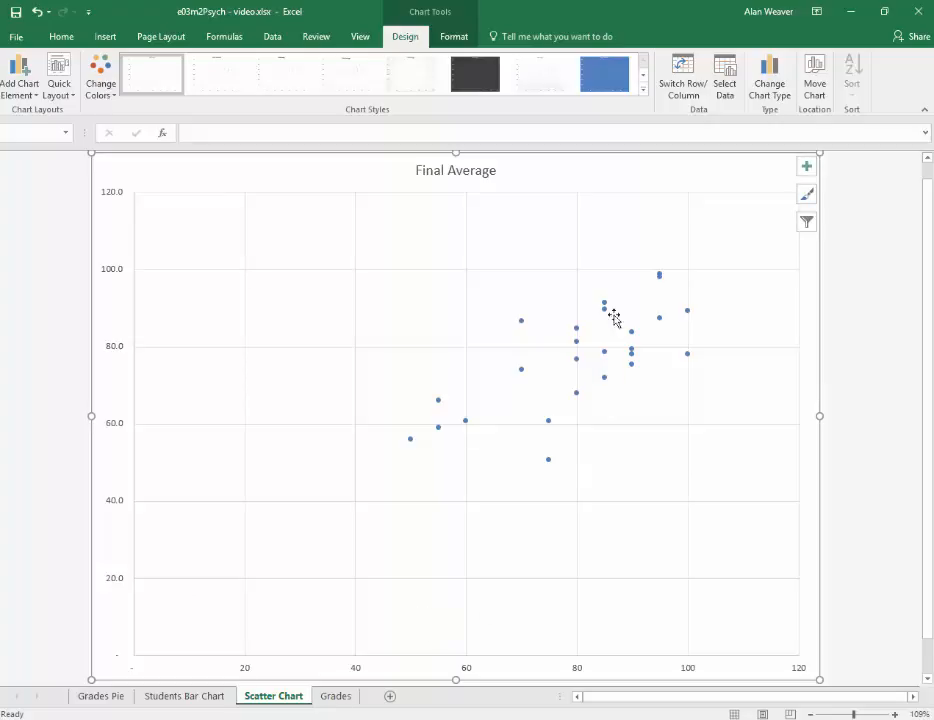
# - Set the scatter chart's title to Attendance-Final Average Relationship
pyautogui.click(449, 168)
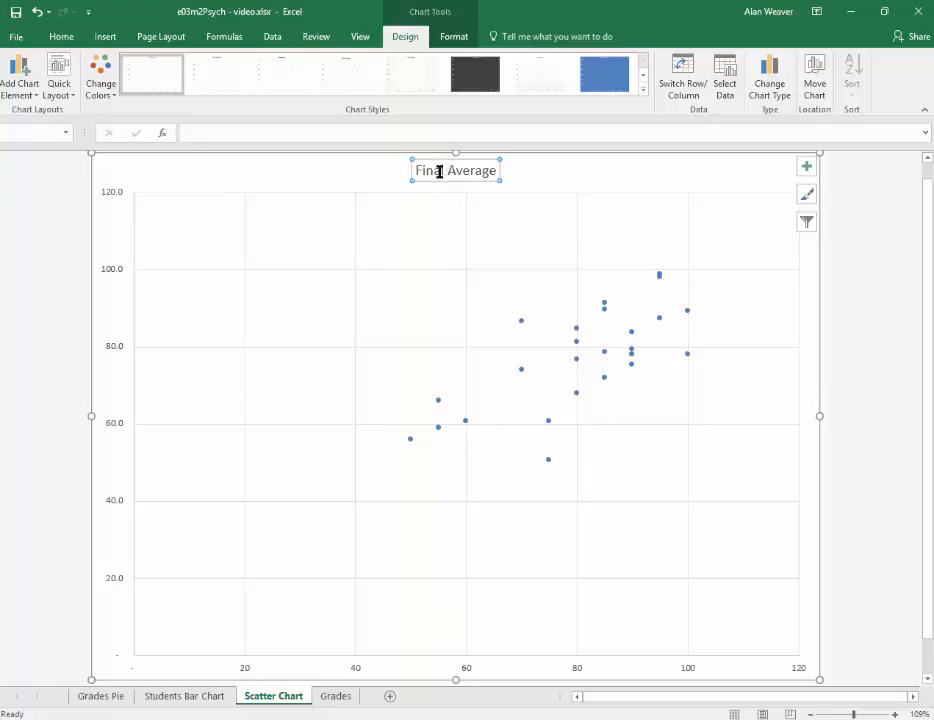
pyautogui.click(190, 134)
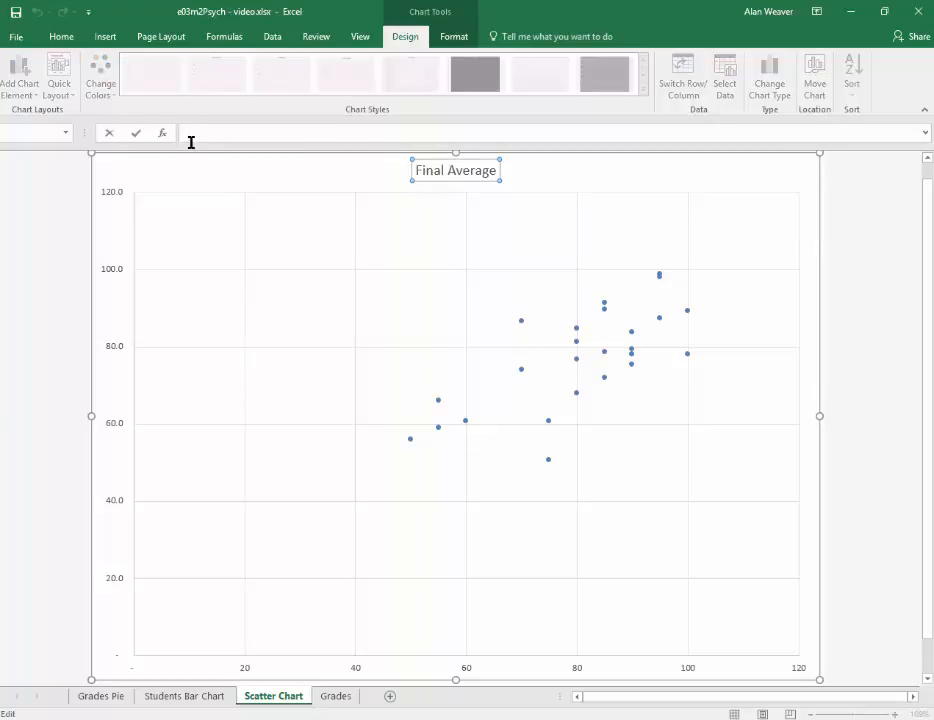
pyautogui.write('Attendance-Final Average RElatio')
pyautogui.press('BackSpace')
pyautogui.press('BackSpace')
pyautogui.press('BackSpace')
pyautogui.press('BackSpace')
pyautogui.press('BackSpace')
pyautogui.press('BackSpace')
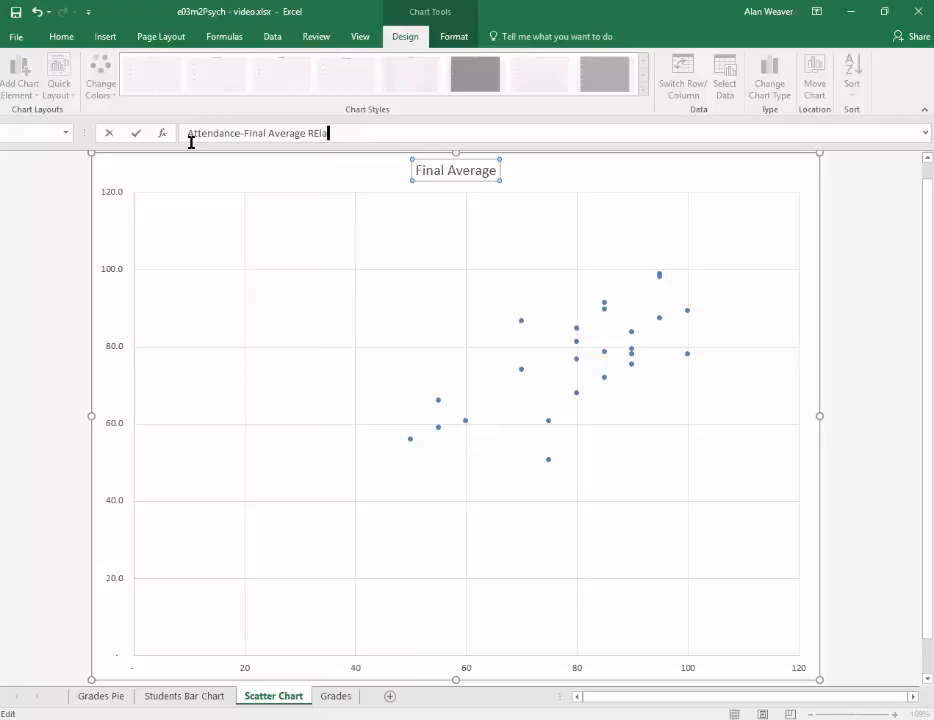
pyautogui.write('elatiosh')
pyautogui.press('BackSpace')
pyautogui.press('BackSpace')
pyautogui.write('nship')
pyautogui.press('Return')
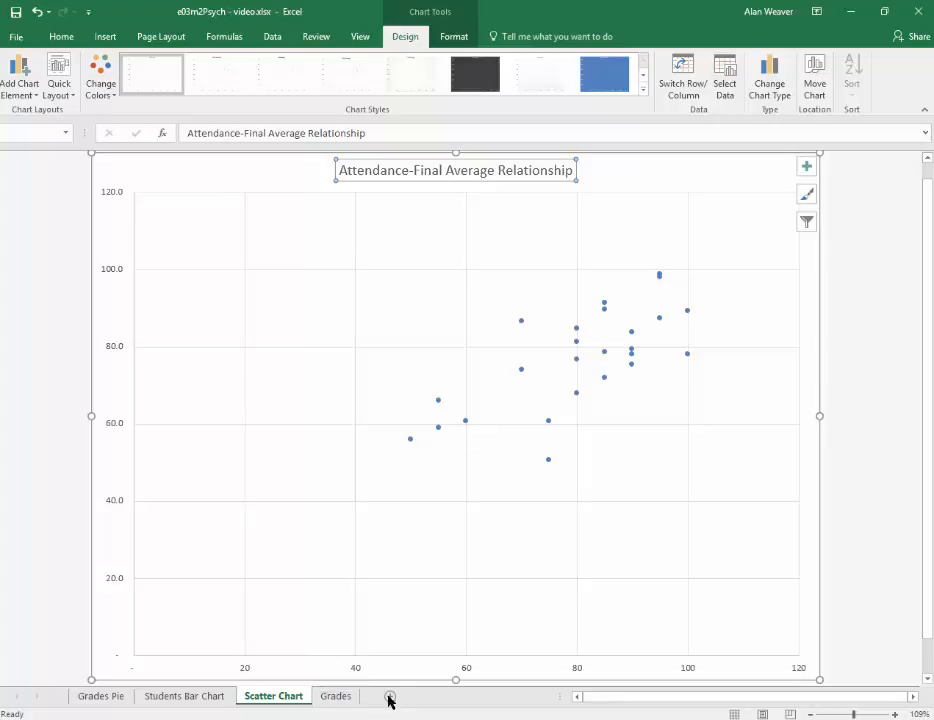
# - Open the axis formatting options for the scatter chart's horizontal axis
pyautogui.click(396, 664)
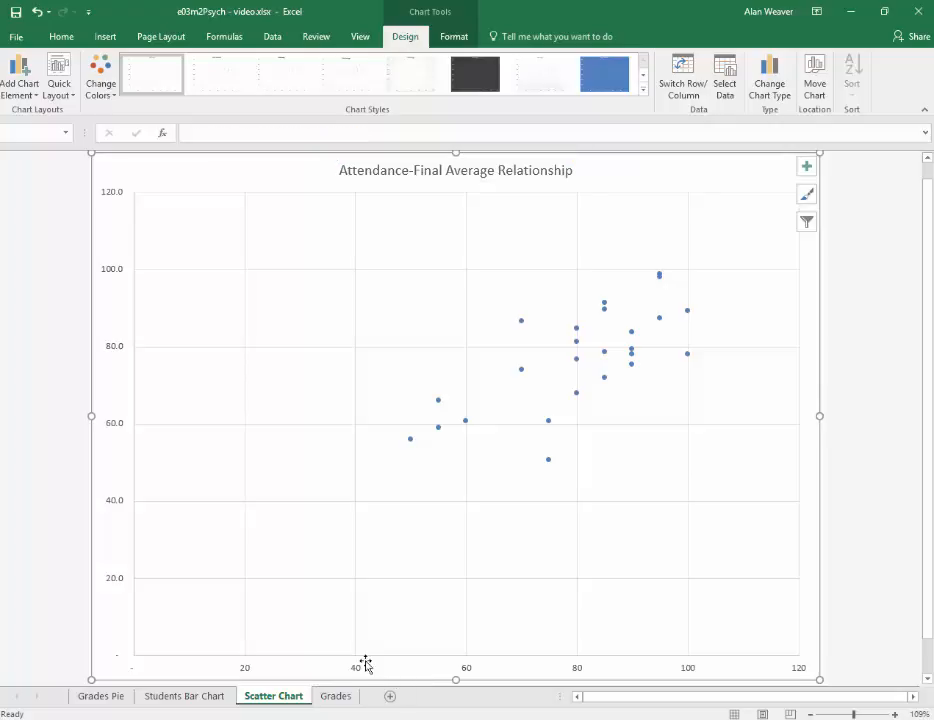
pyautogui.click(355, 668)
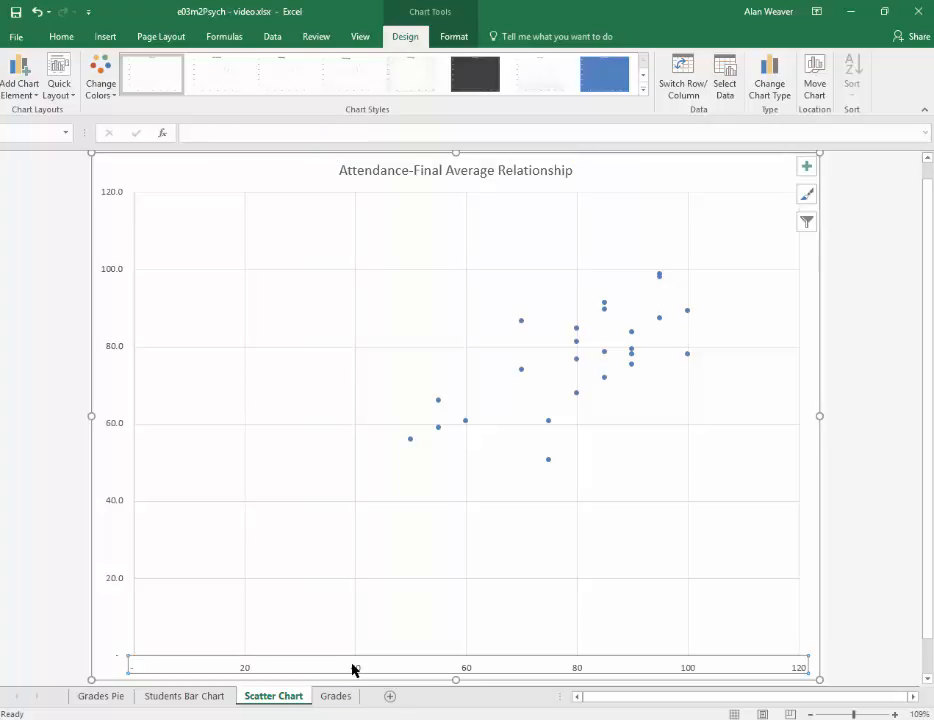
pyautogui.rightClick(355, 668)
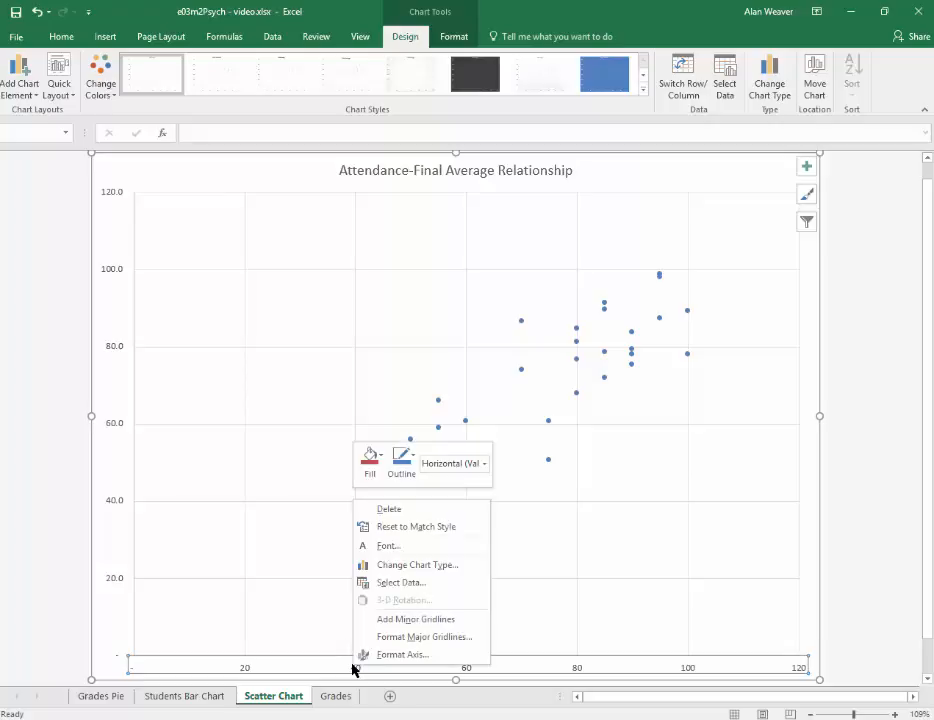
pyautogui.click(403, 654)
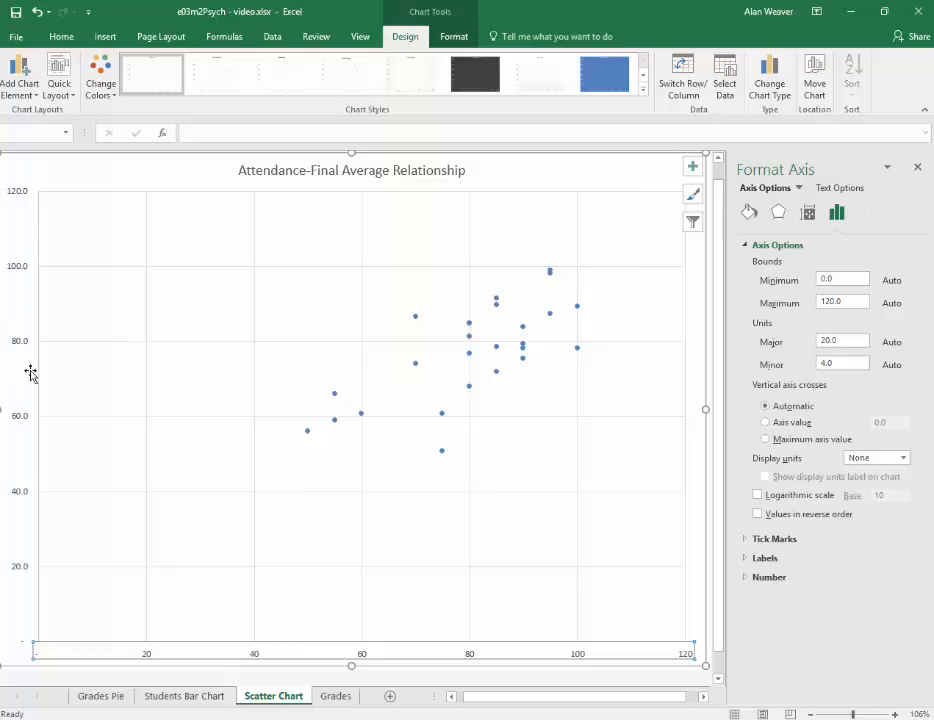
# - Add a primary horizontal axis title to the scatter chart reading Percentage of Attendance
pyautogui.click(27, 92)
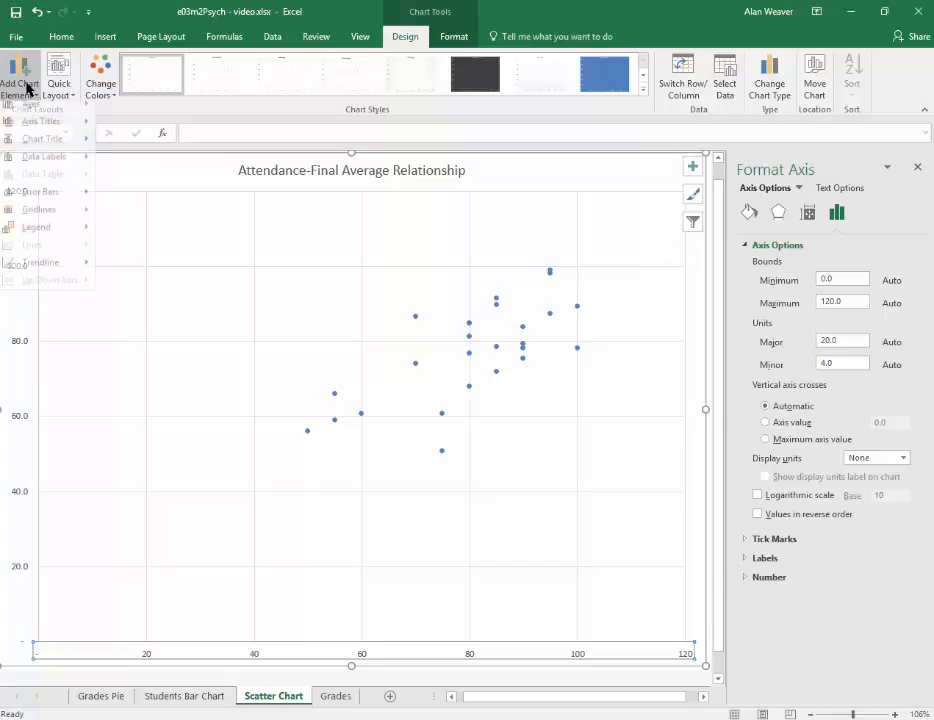
pyautogui.moveTo(41, 131)
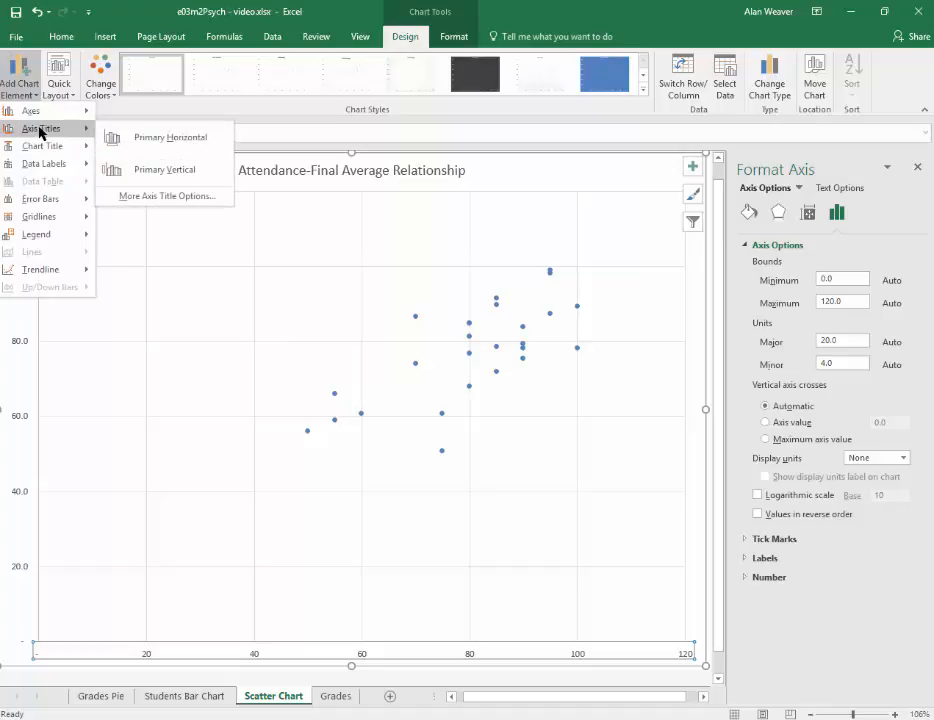
pyautogui.click(176, 141)
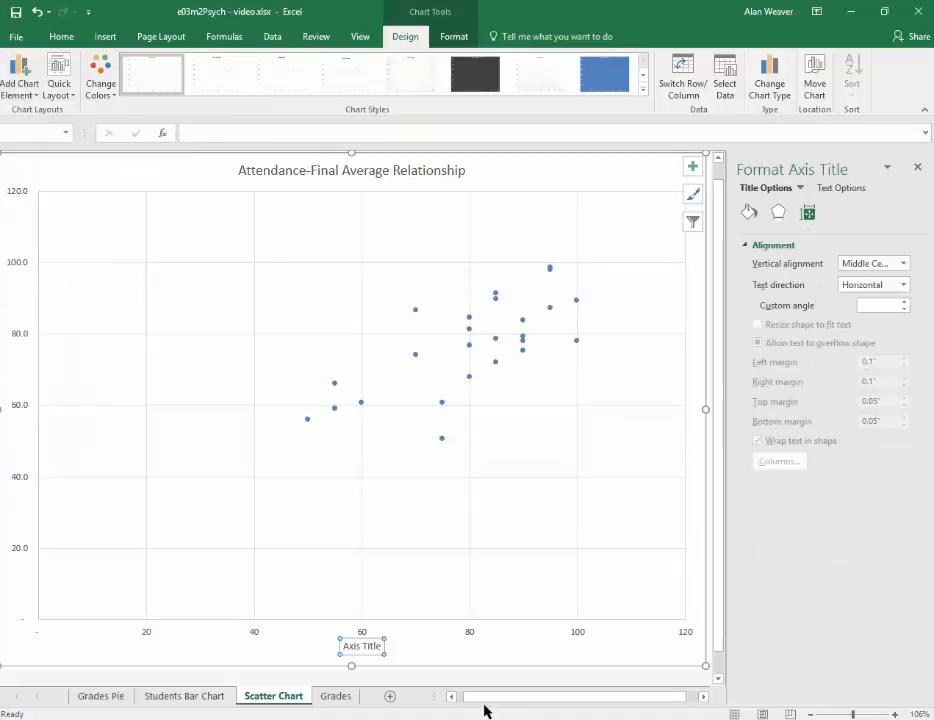
pyautogui.click(202, 133)
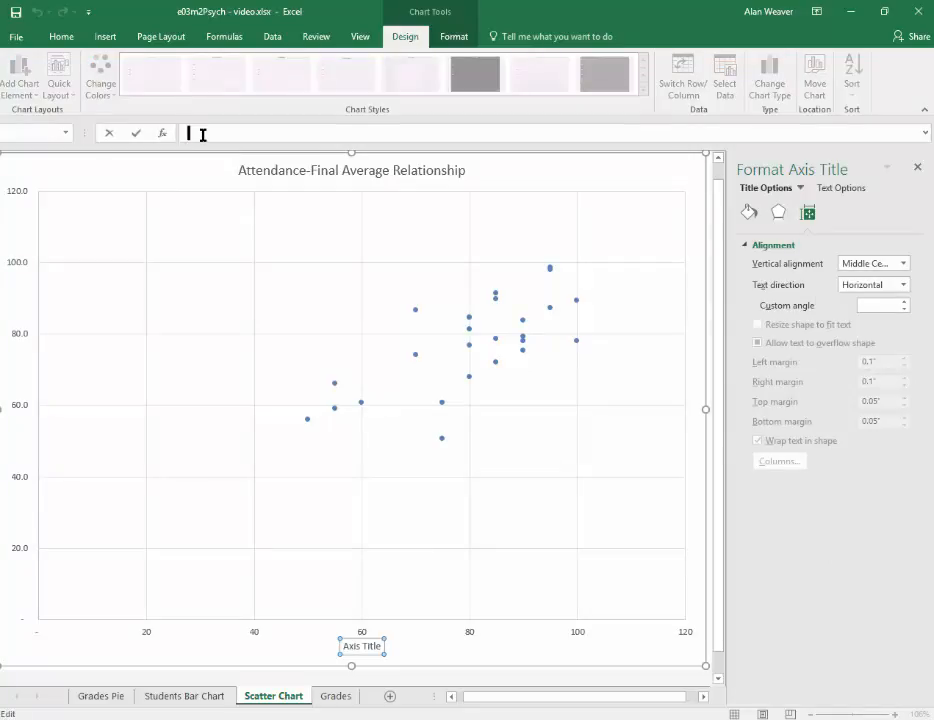
pyautogui.write('perce')
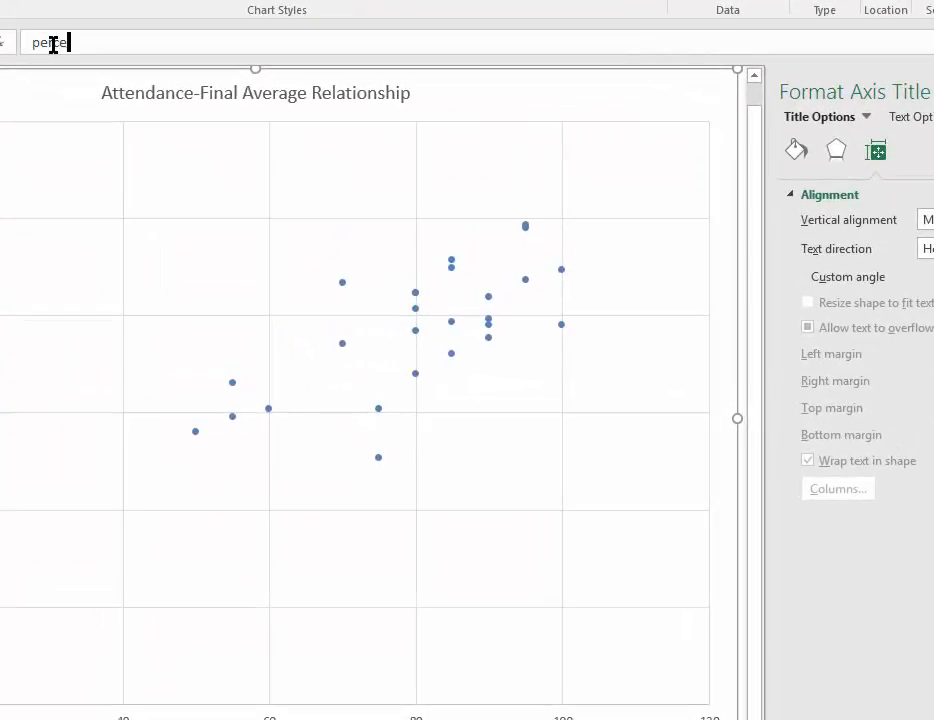
pyautogui.press('BackSpace')
pyautogui.press('BackSpace')
pyautogui.press('BackSpace')
pyautogui.press('BackSpace')
pyautogui.write('Percentage of Attendance')
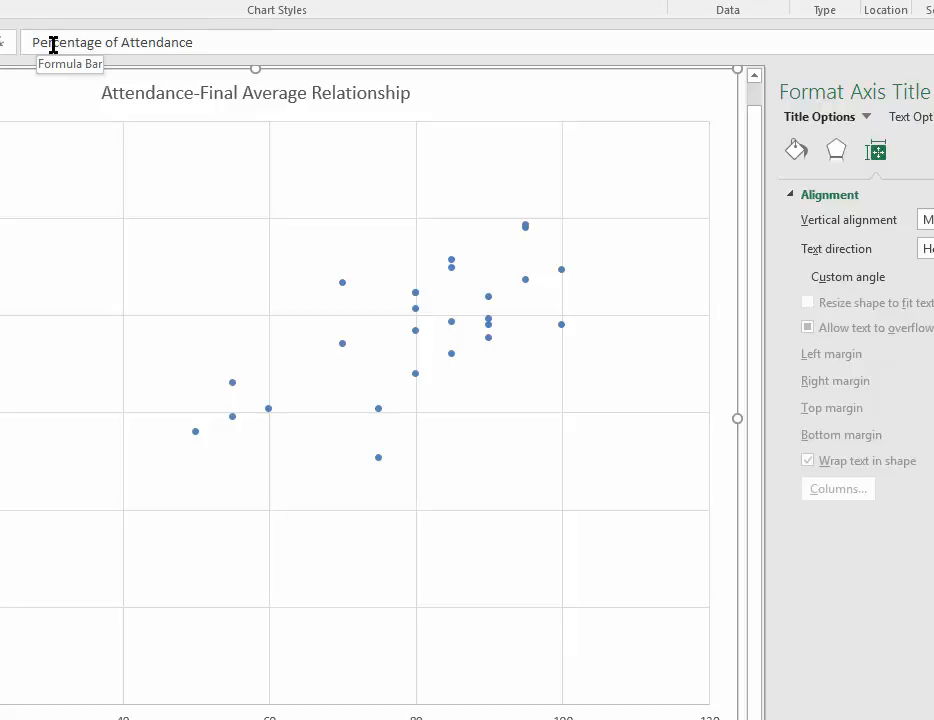
pyautogui.press('Return')
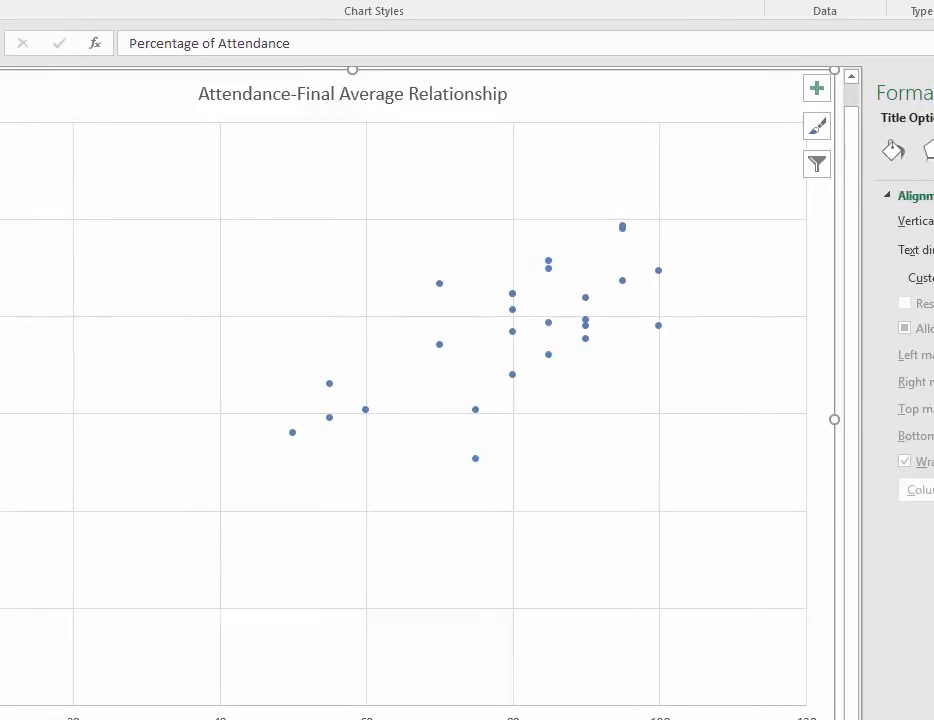
# - Add a primary vertical axis title to the scatter chart reading Student Final Averages
pyautogui.click(16, 2)
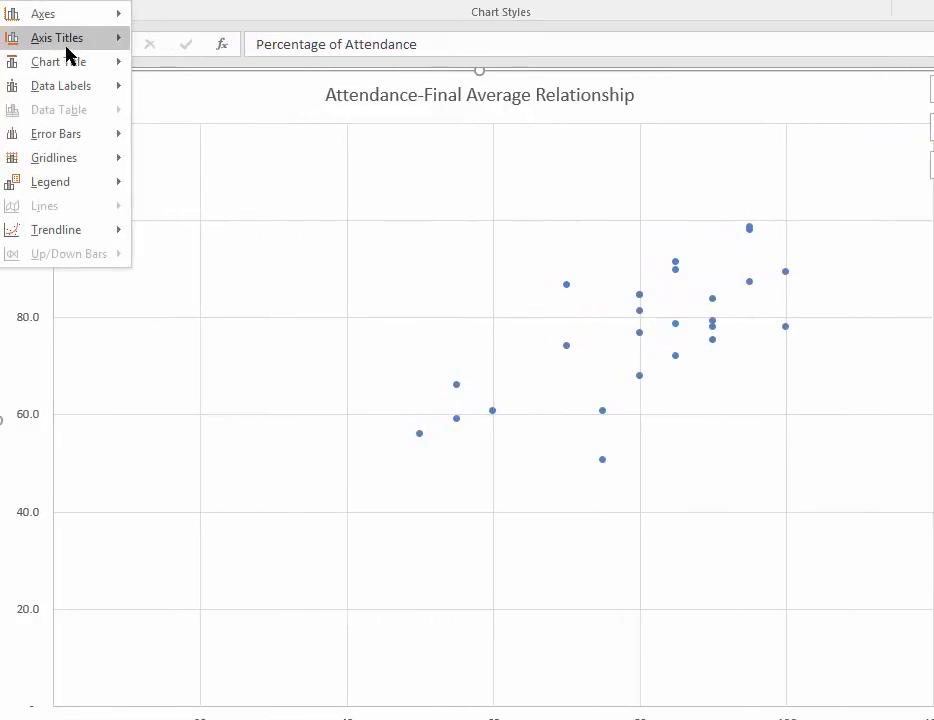
pyautogui.moveTo(74, 40)
pyautogui.click(210, 95)
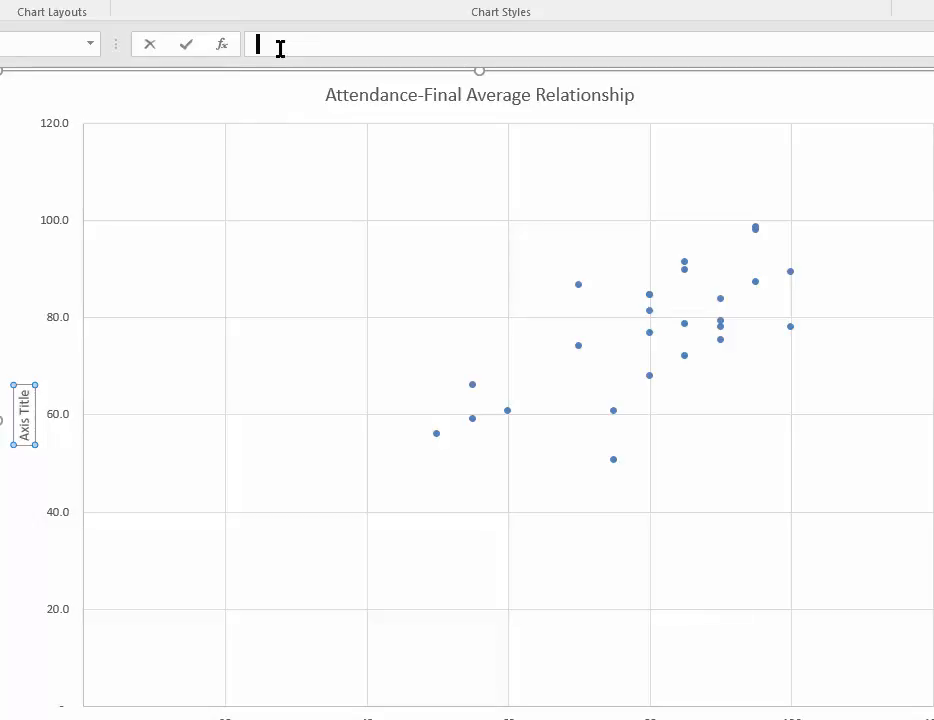
pyautogui.write('Student Final Averages')
pyautogui.press('Return')
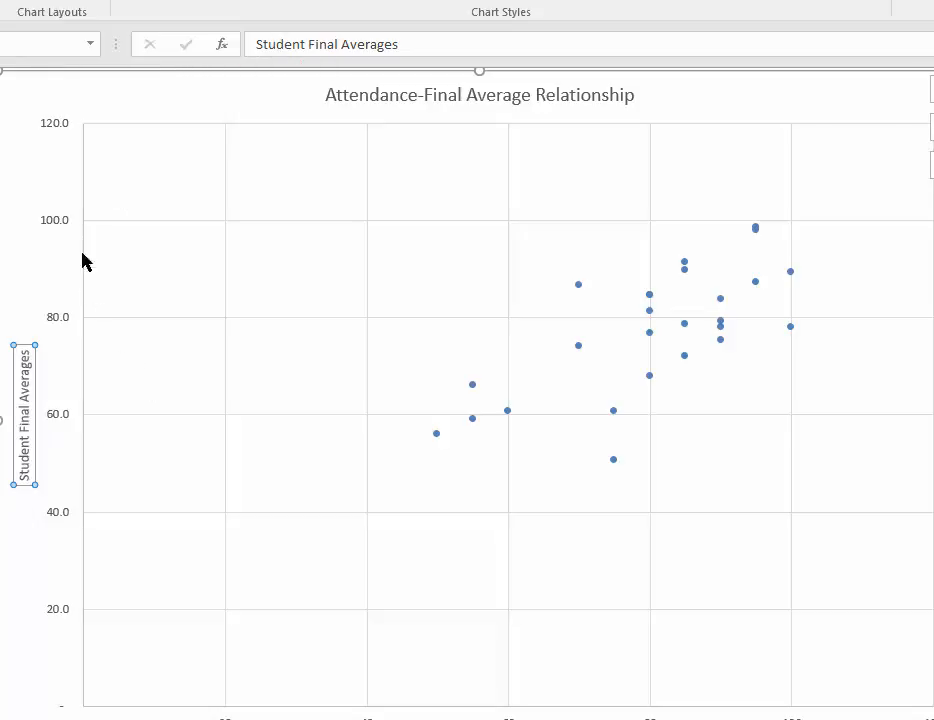
# - Set the scatter chart's vertical axis bounds to a maximum of 100 and a minimum of 40
pyautogui.click(58, 222)
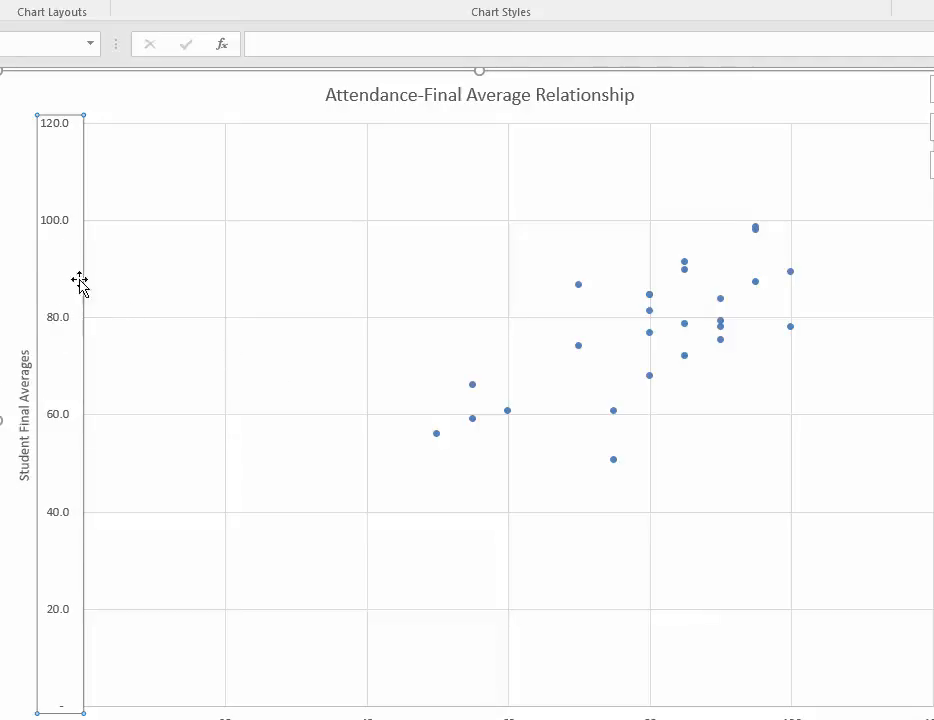
pyautogui.rightClick(69, 252)
pyautogui.click(50, 225)
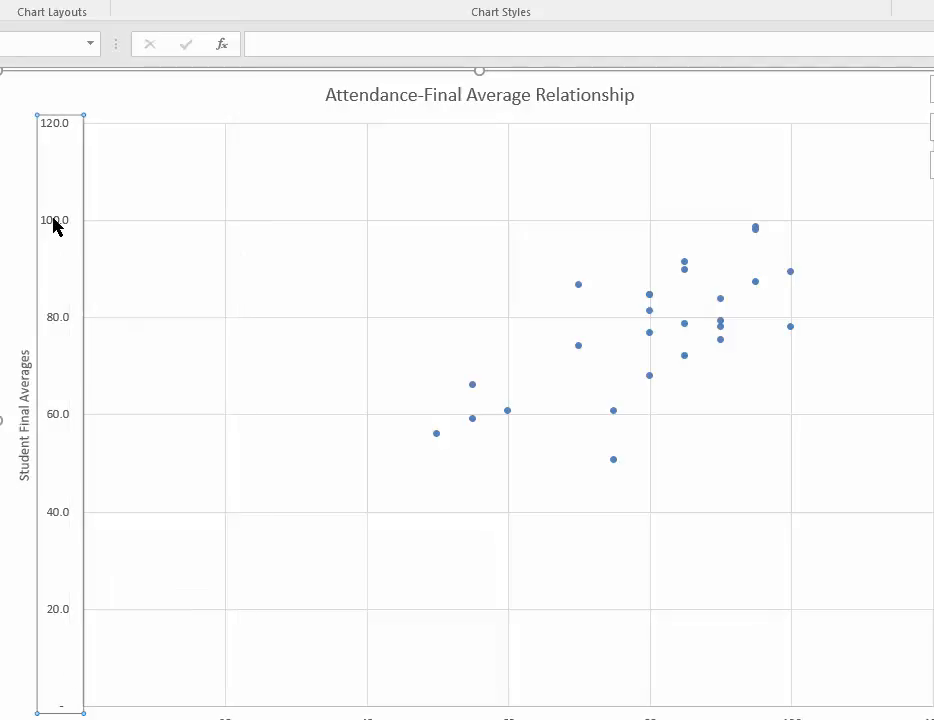
pyautogui.rightClick(53, 220)
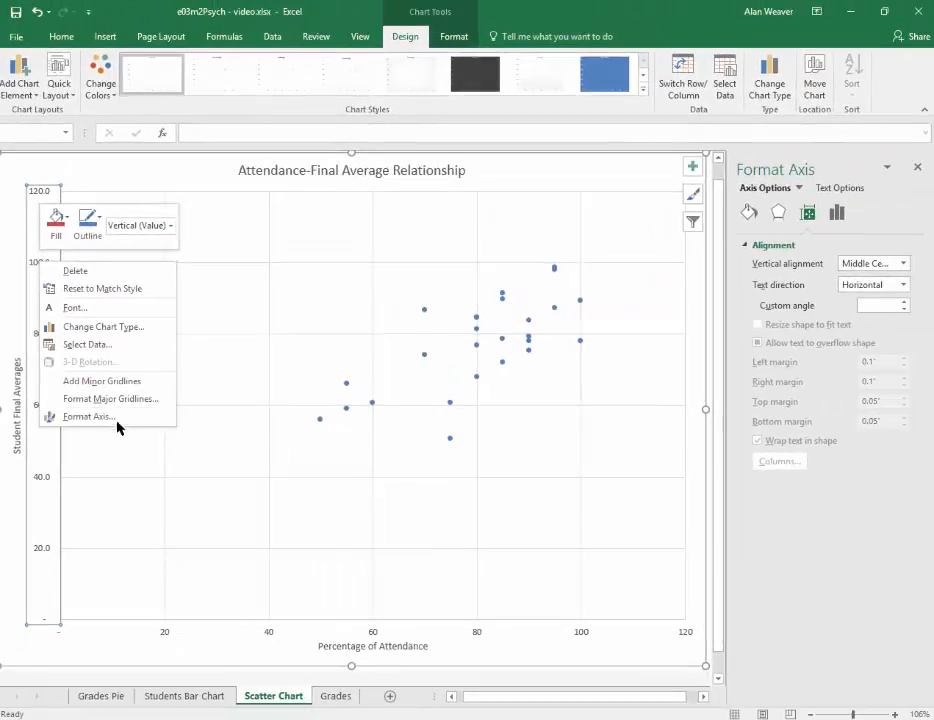
pyautogui.click(117, 420)
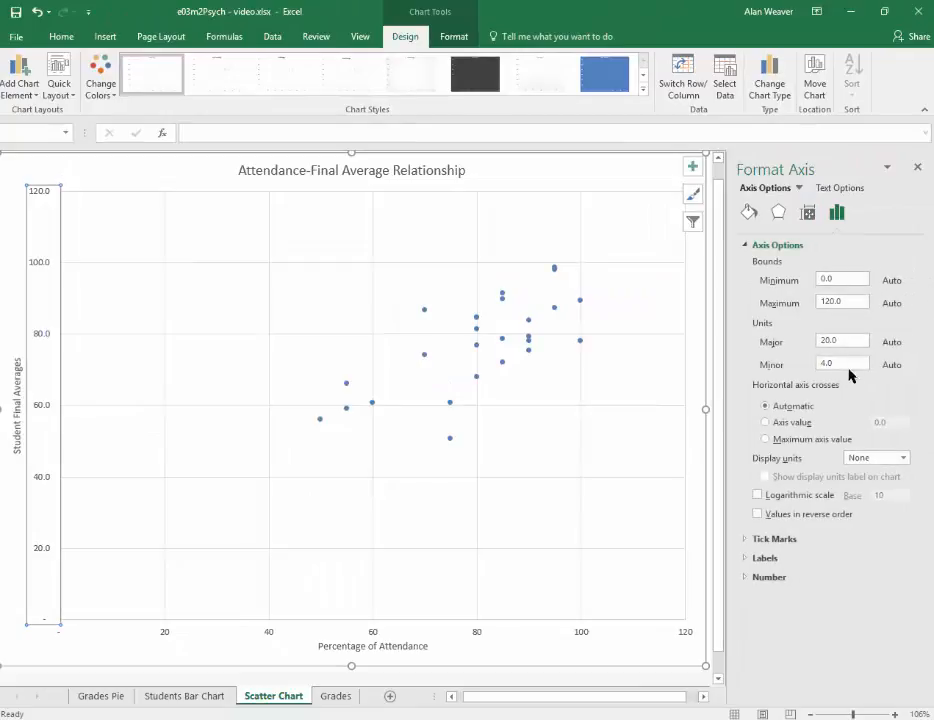
pyautogui.moveTo(846, 278); pyautogui.dragTo(770, 284)
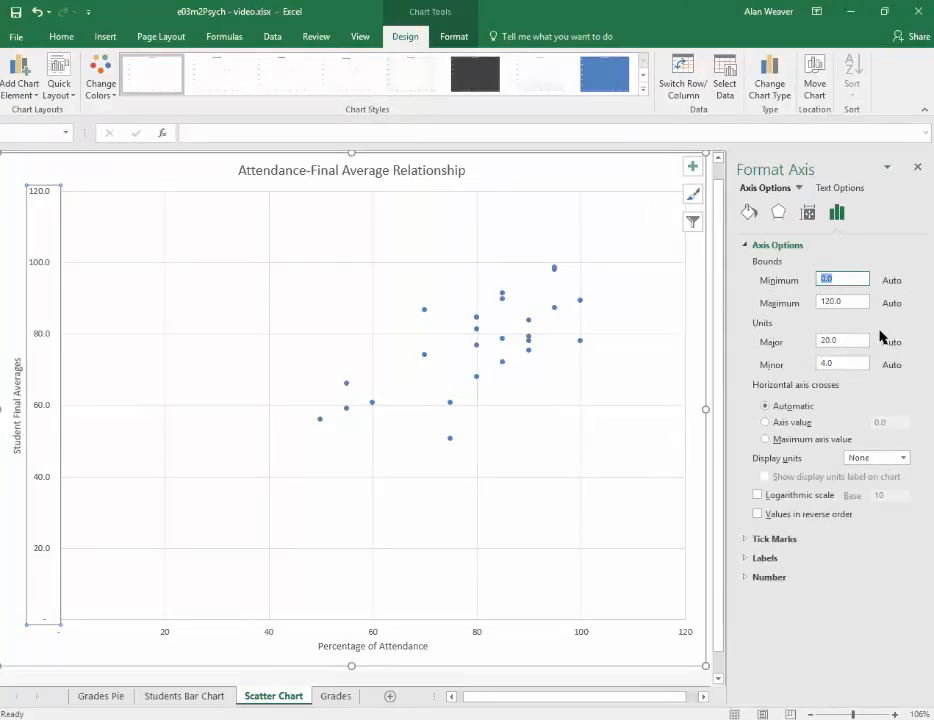
pyautogui.moveTo(846, 304); pyautogui.dragTo(671, 289)
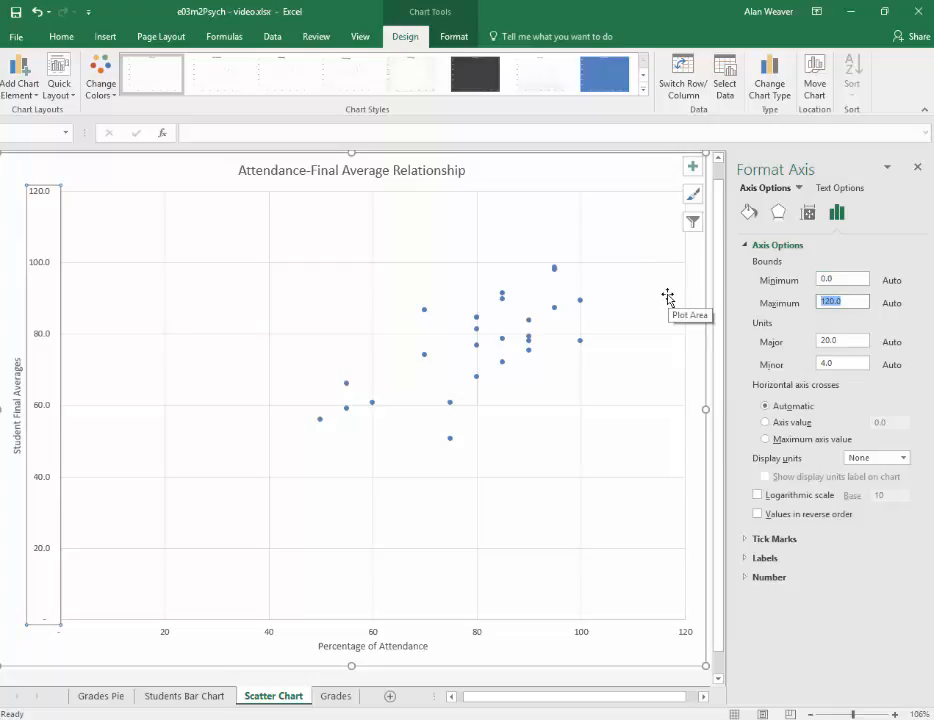
pyautogui.write('100')
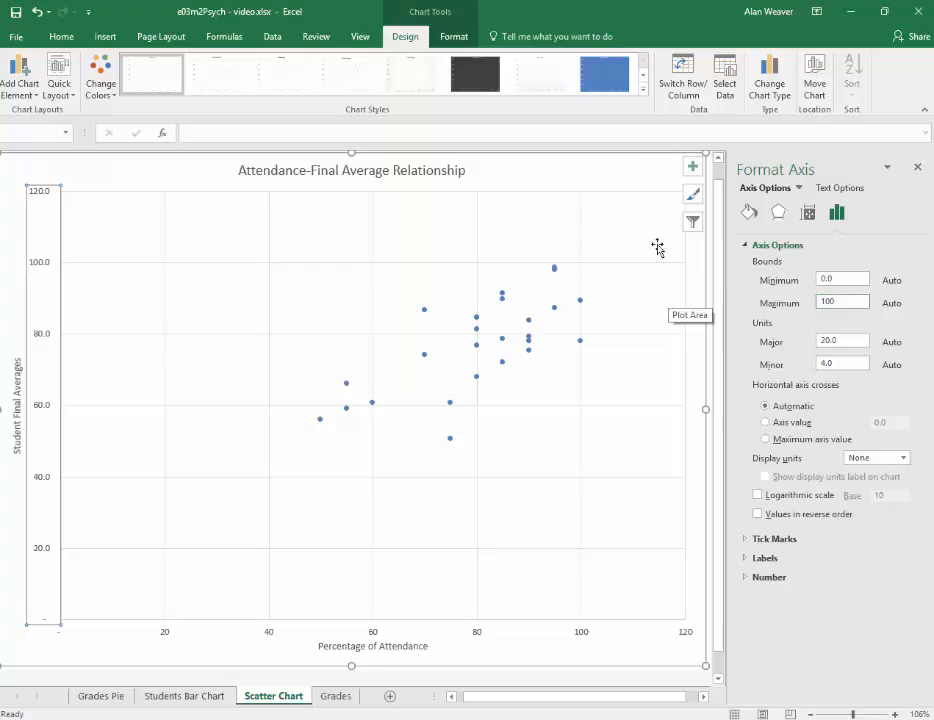
pyautogui.click(843, 277)
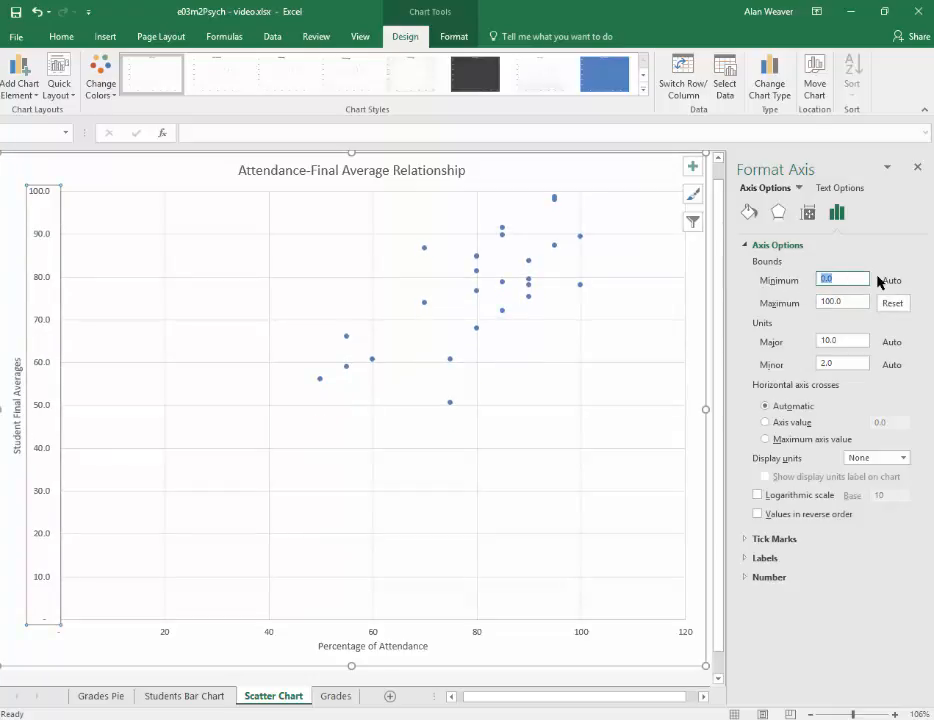
pyautogui.write('40')
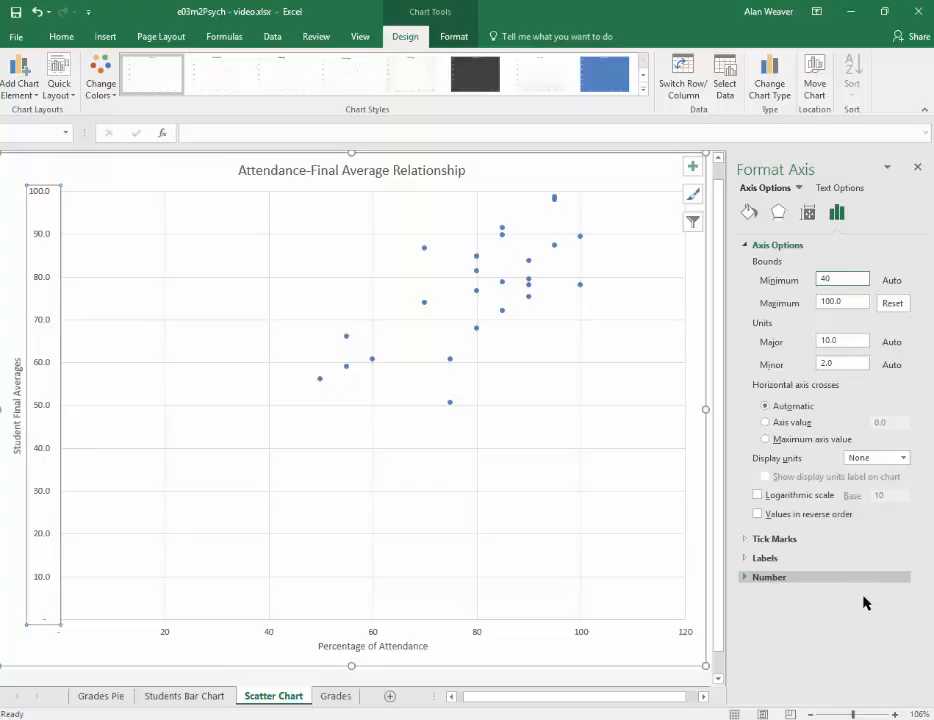
# - Format the vertical axis values with the Number category and 0 decimal places
pyautogui.click(903, 459)
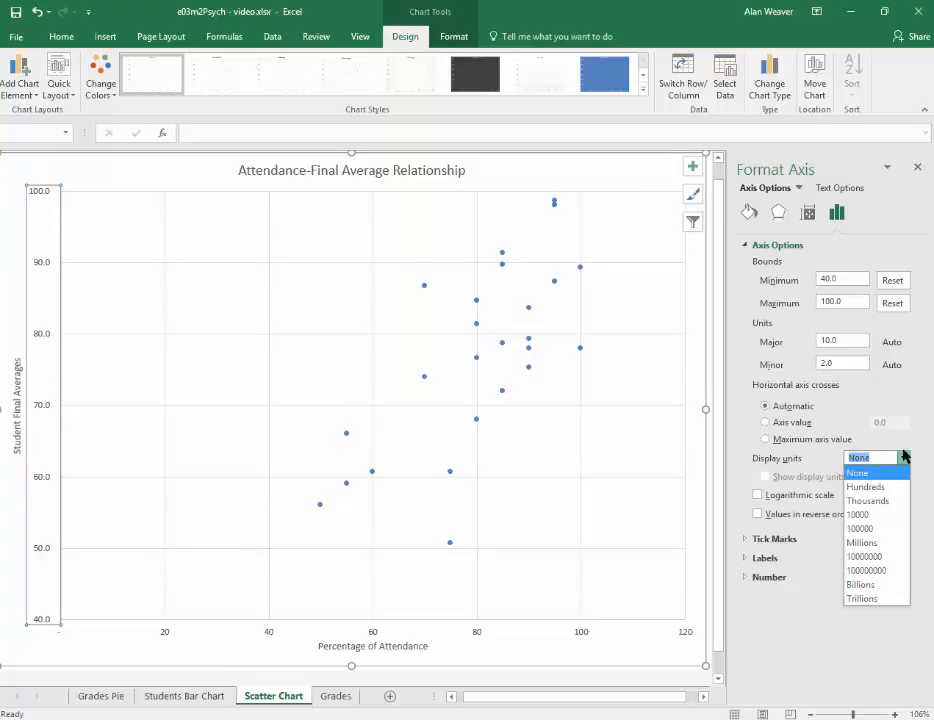
pyautogui.click(911, 388)
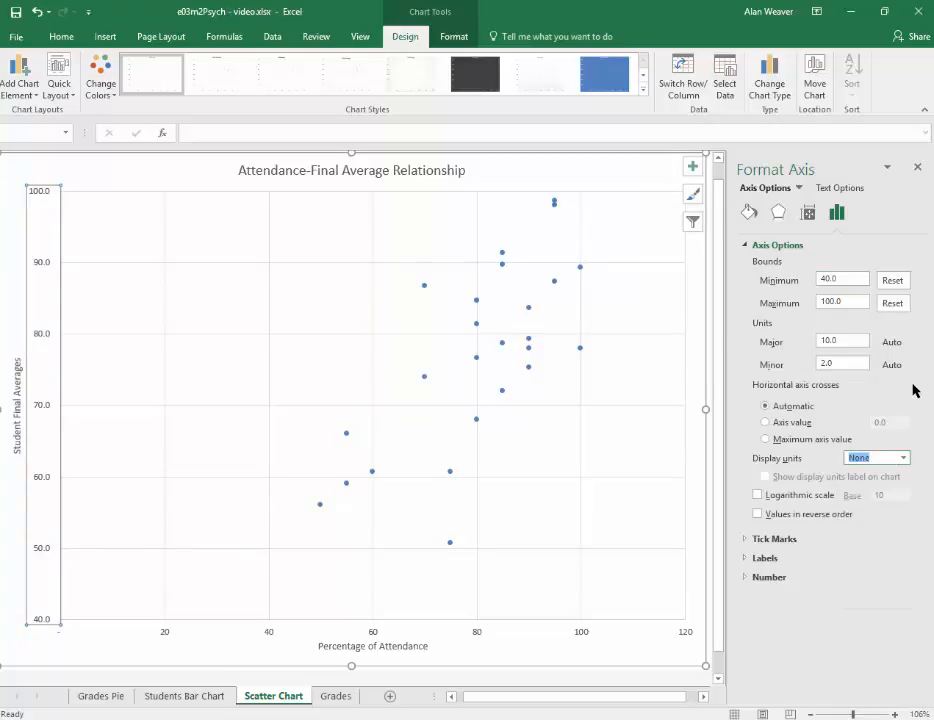
pyautogui.click(766, 578)
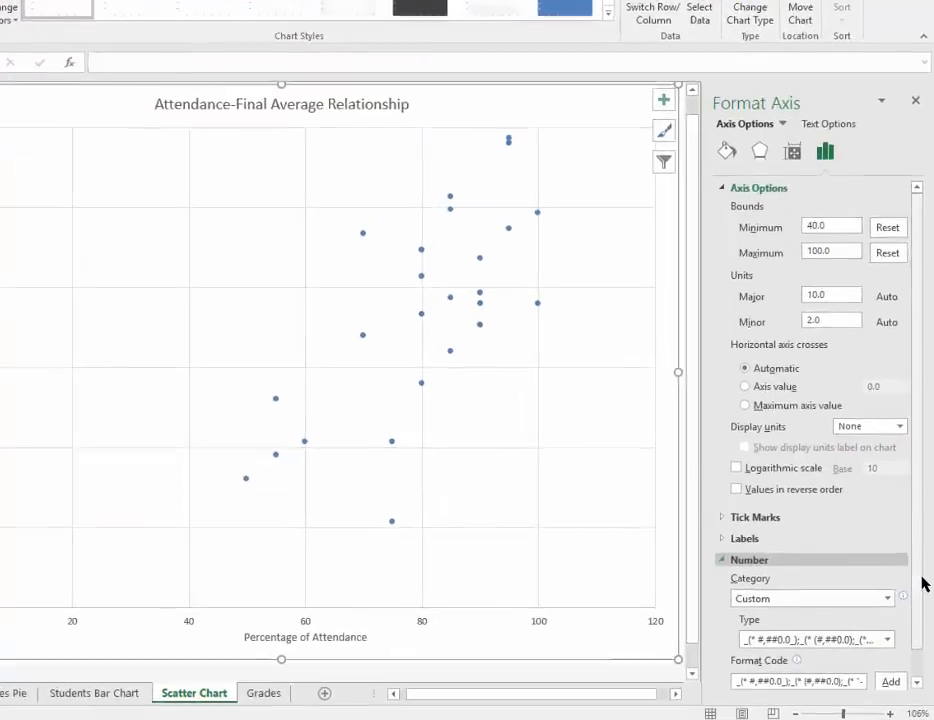
pyautogui.click(892, 611)
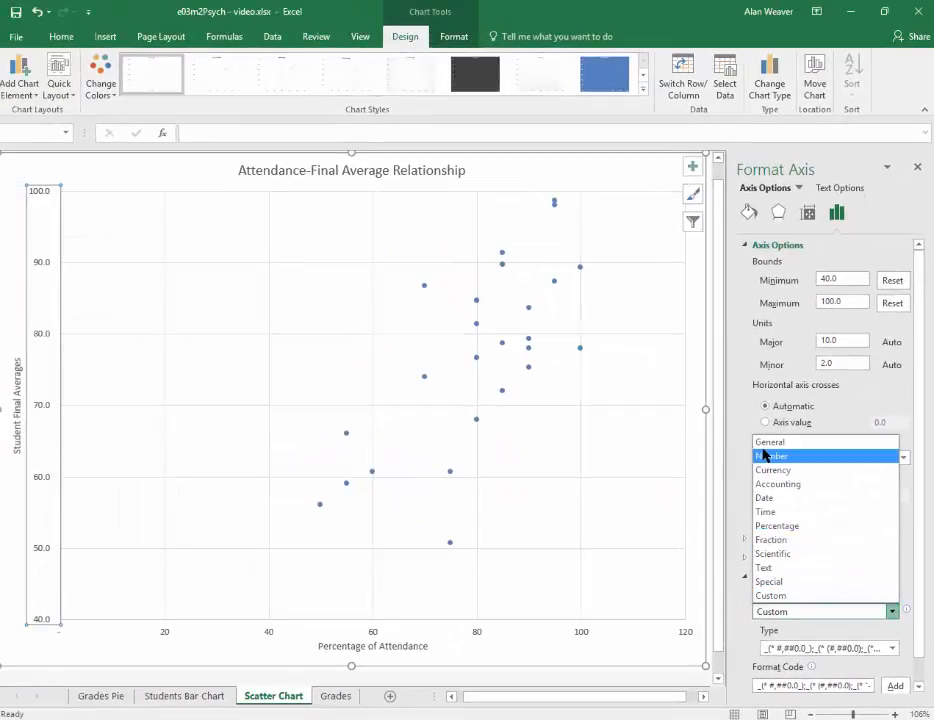
pyautogui.click(764, 455)
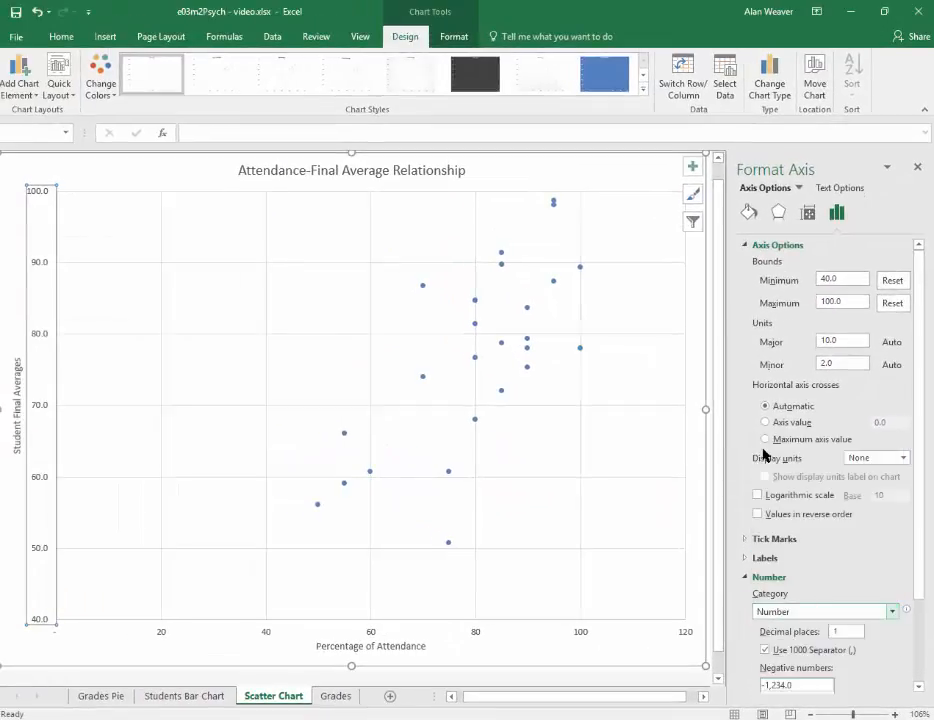
pyautogui.doubleClick(840, 631)
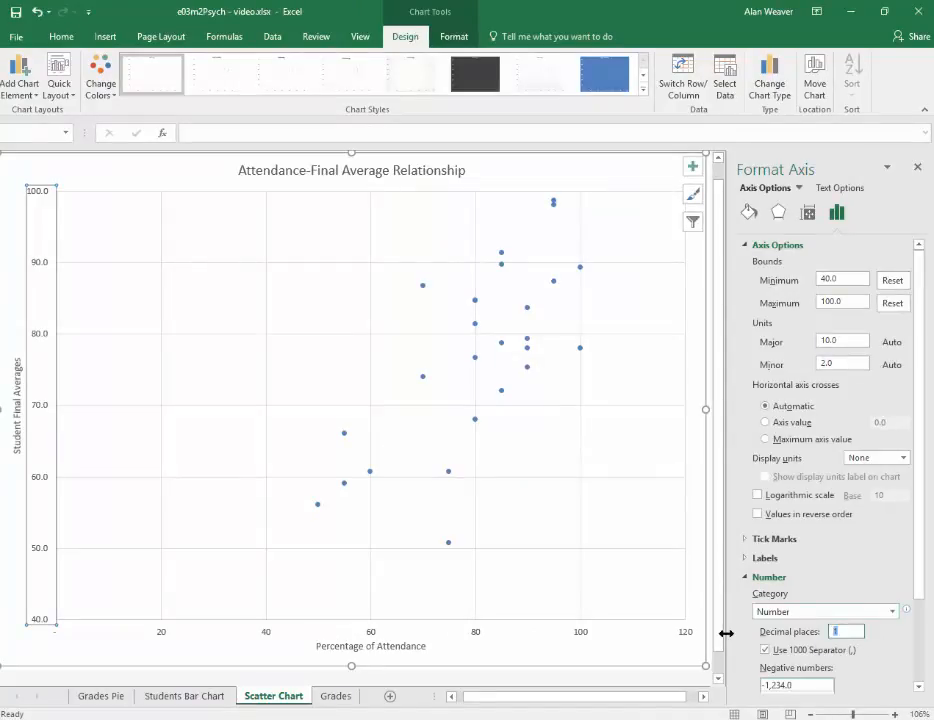
pyautogui.write('0')
pyautogui.press('Return')
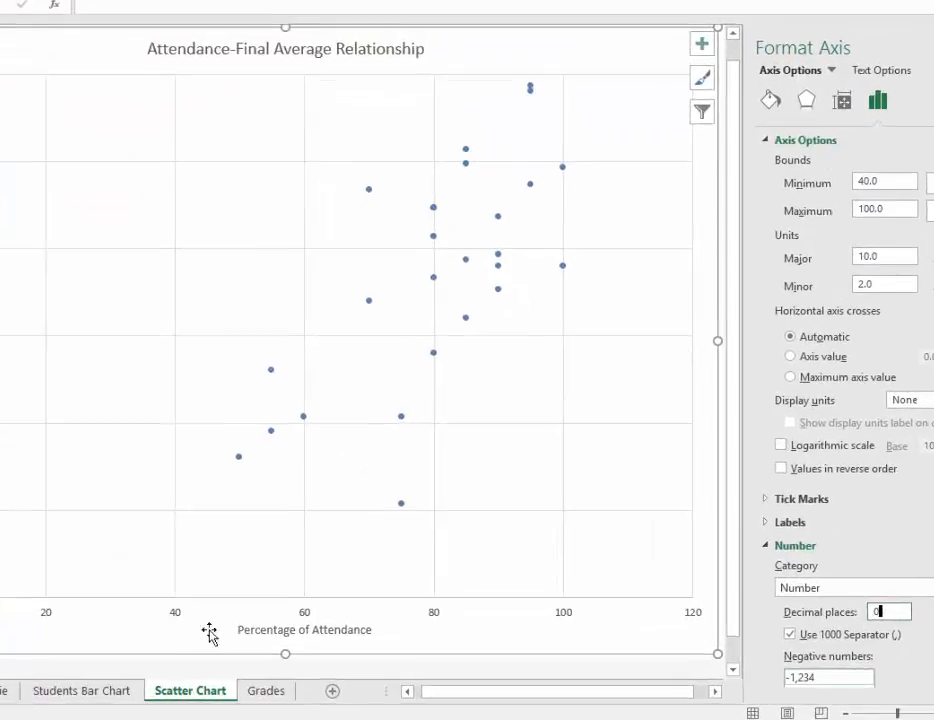
# - Set the scatter chart's horizontal axis bounds to a minimum of 40 and a maximum of 100
pyautogui.click(147, 609)
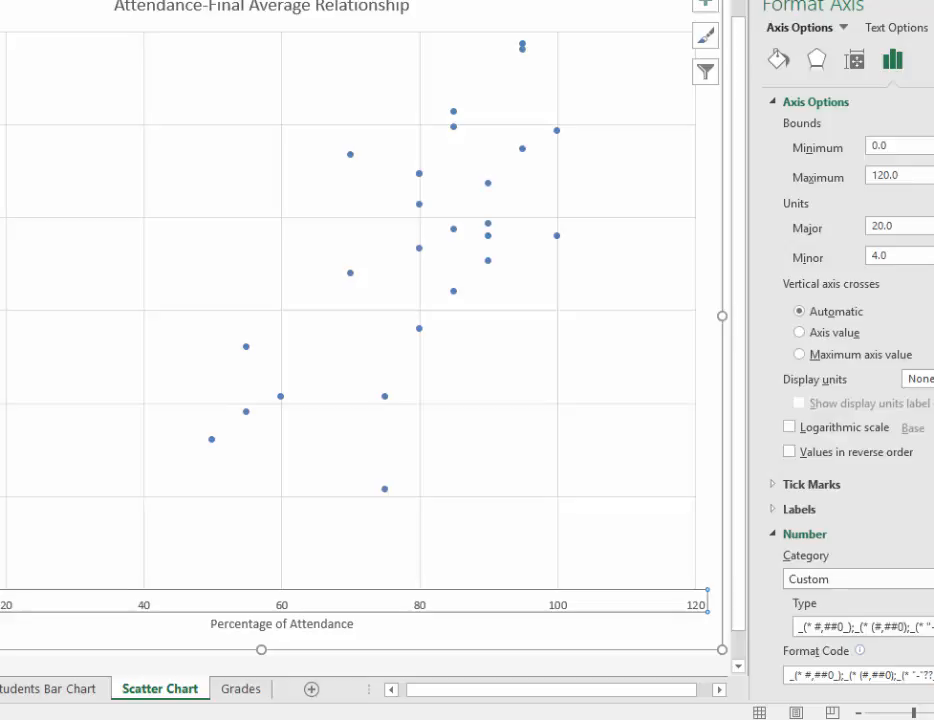
pyautogui.click(908, 145)
pyautogui.write('40')
pyautogui.press('Return')
pyautogui.press('Tab')
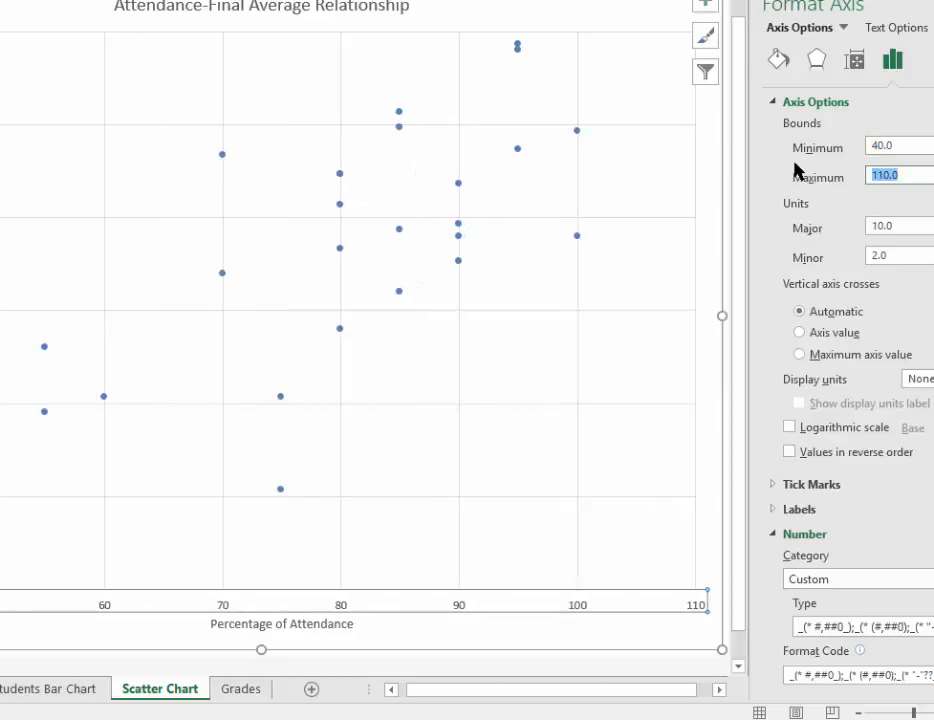
pyautogui.write('411')
pyautogui.press('BackSpace')
pyautogui.press('BackSpace')
pyautogui.press('BackSpace')
pyautogui.write('100')
pyautogui.press('Return')
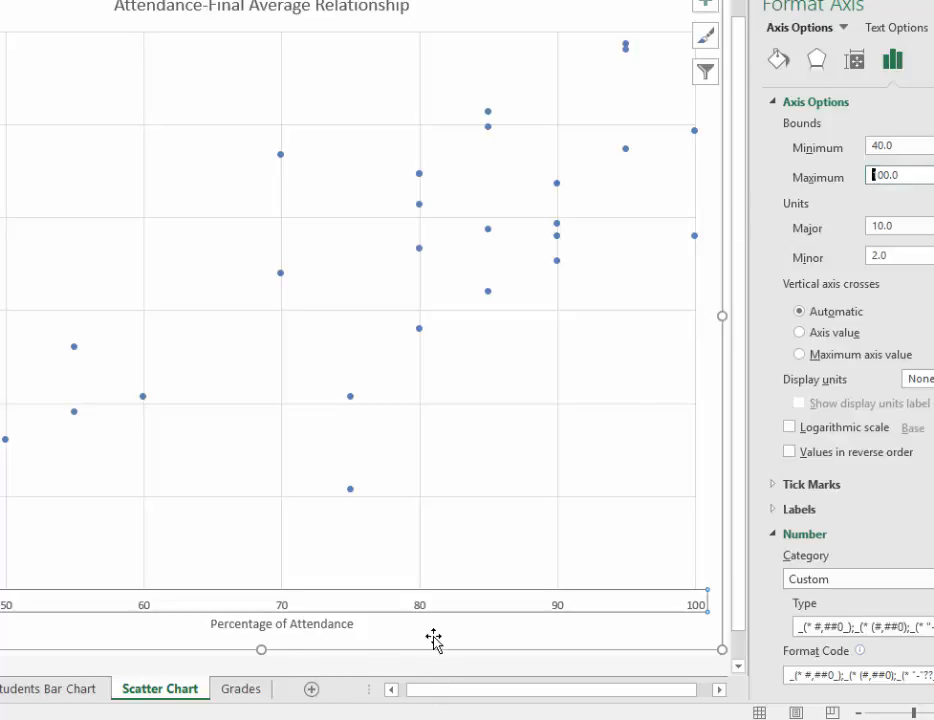
# - Format the Percentage of Attendance axis title as bold at font size 12
pyautogui.click(330, 644)
pyautogui.click(325, 625)
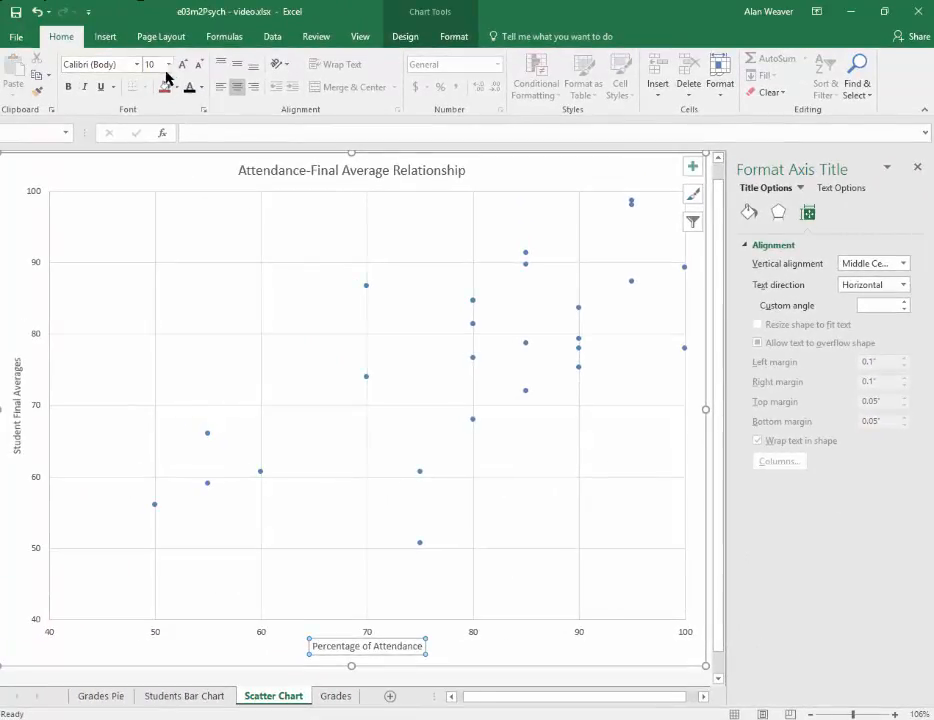
pyautogui.click(168, 65)
pyautogui.click(163, 150)
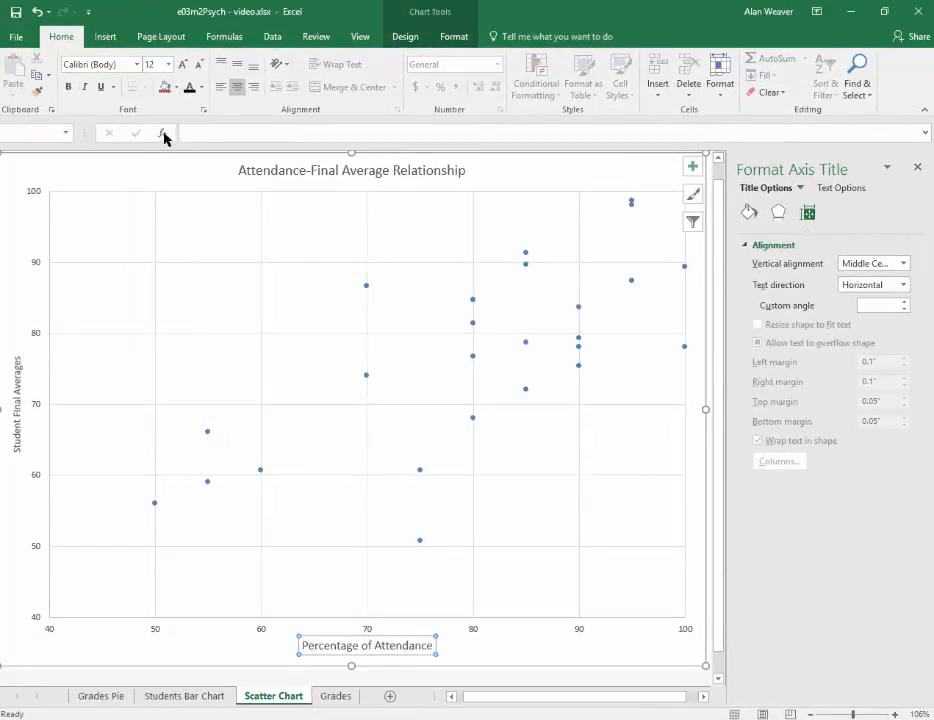
pyautogui.hotkey('ctrl', 'b')
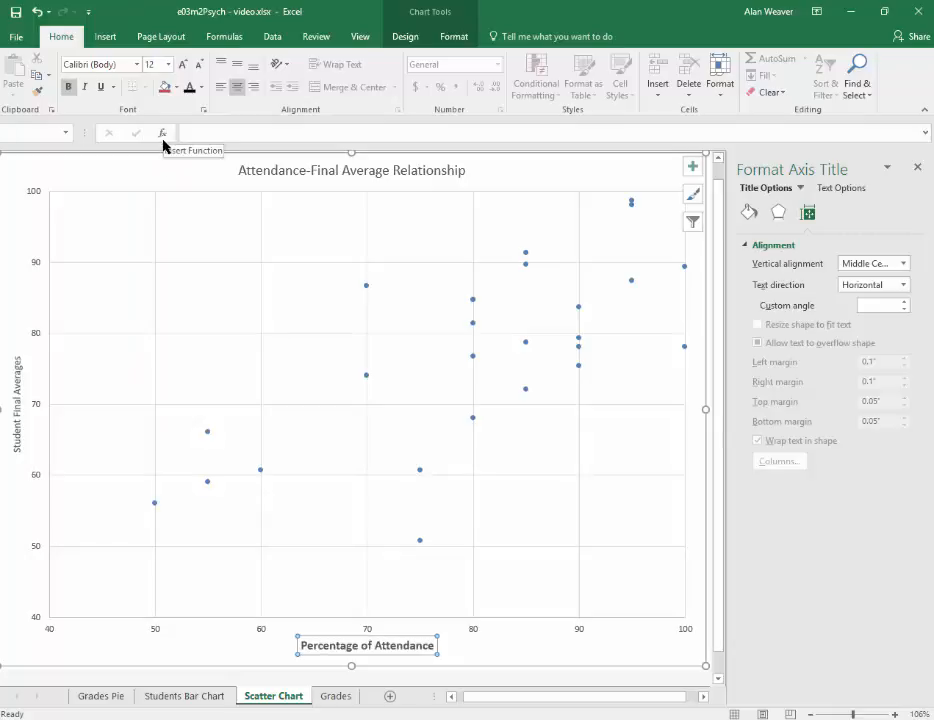
# - Format the Student Final Averages axis title as bold at font size 12, and make the chart title bold
pyautogui.click(18, 414)
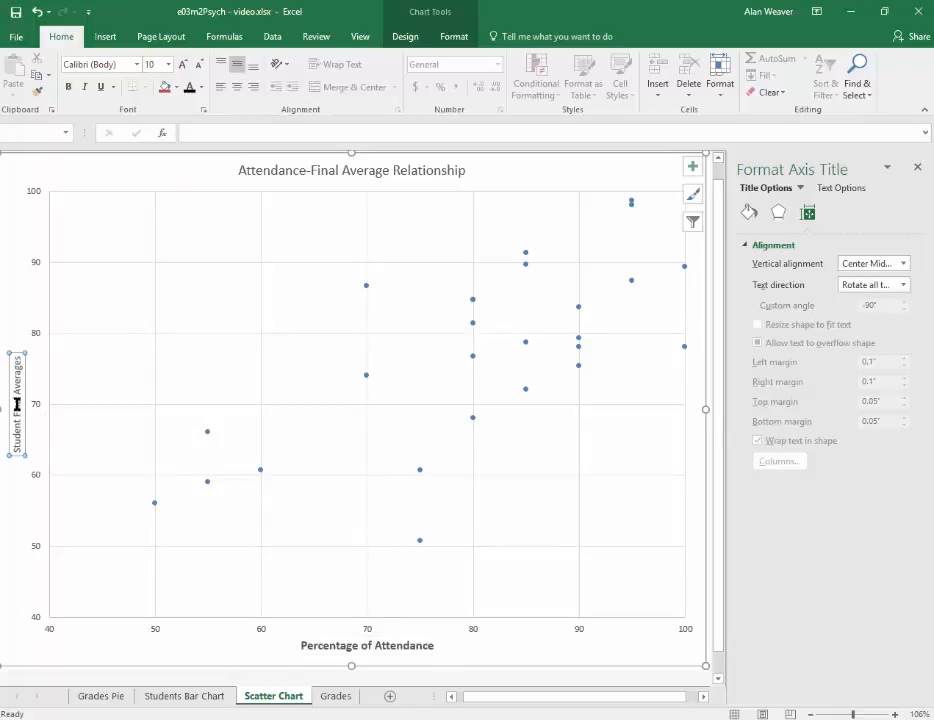
pyautogui.hotkey('ctrl', 'b')
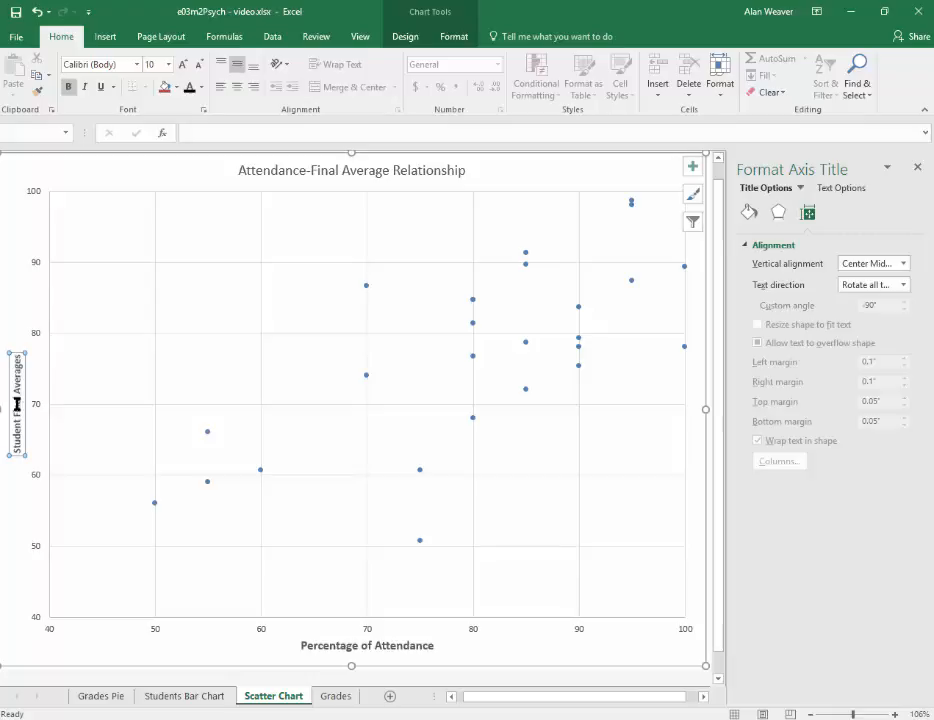
pyautogui.click(168, 64)
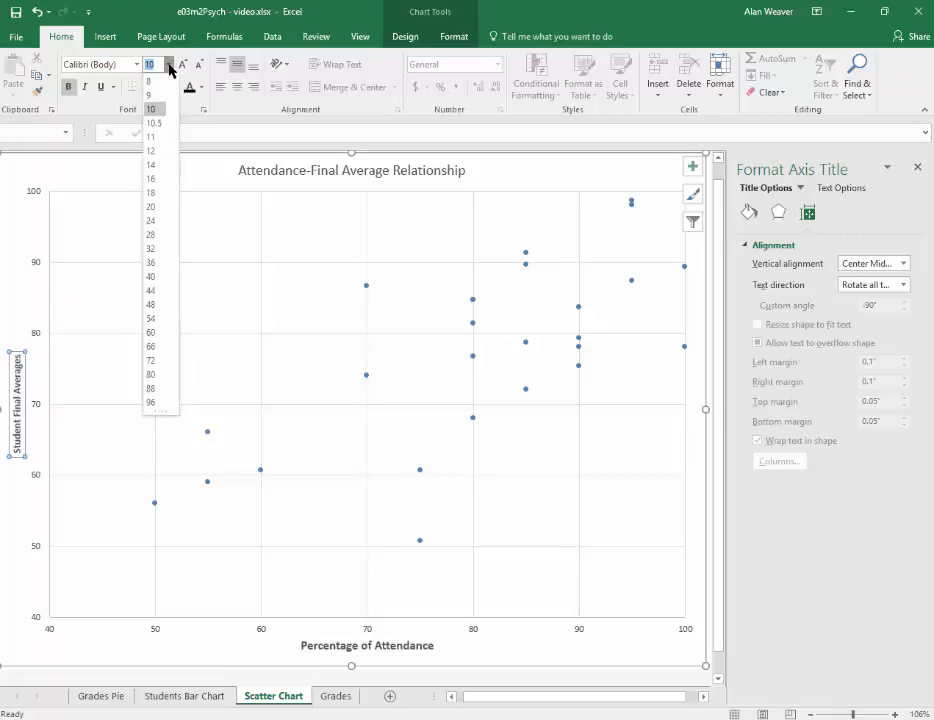
pyautogui.click(157, 155)
pyautogui.click(283, 177)
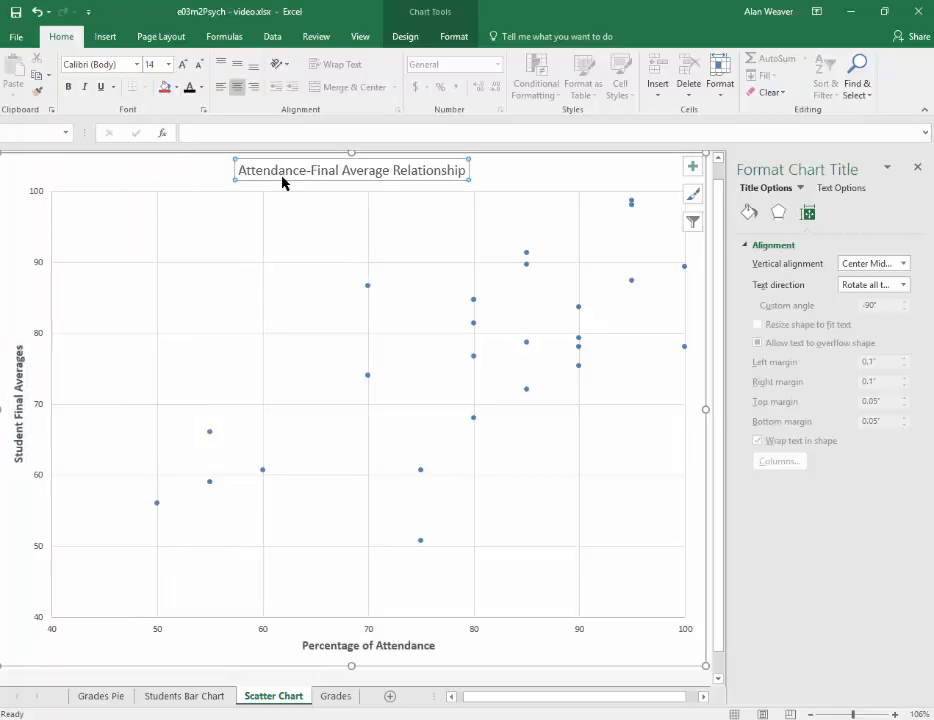
pyautogui.hotkey('ctrl', 'b')
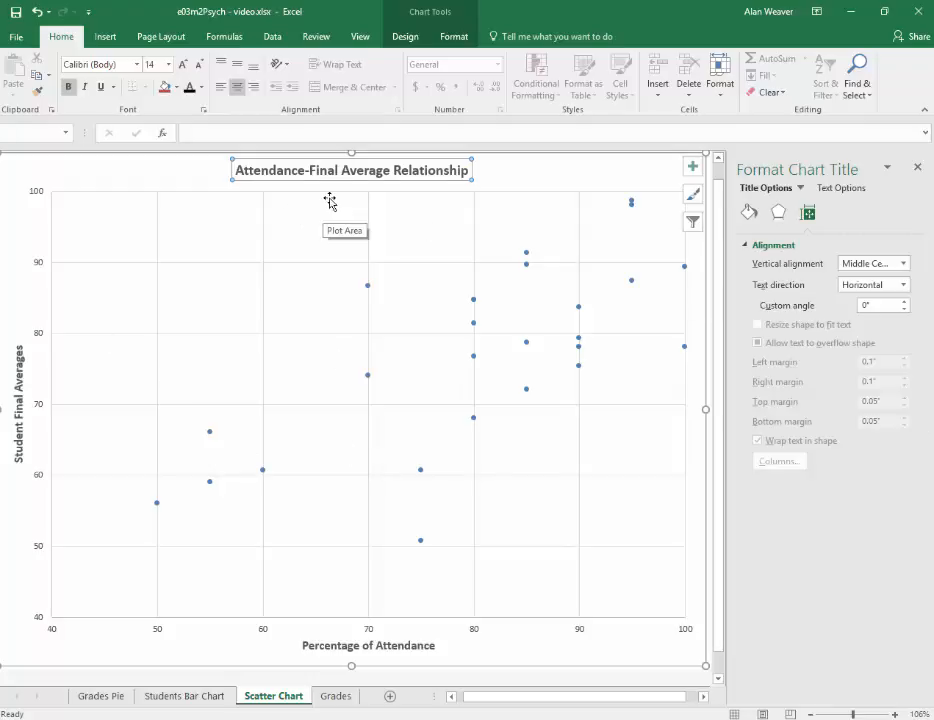
# - Fill the scatter chart's plot area with the pale cream, parchment-like texture
pyautogui.click(454, 37)
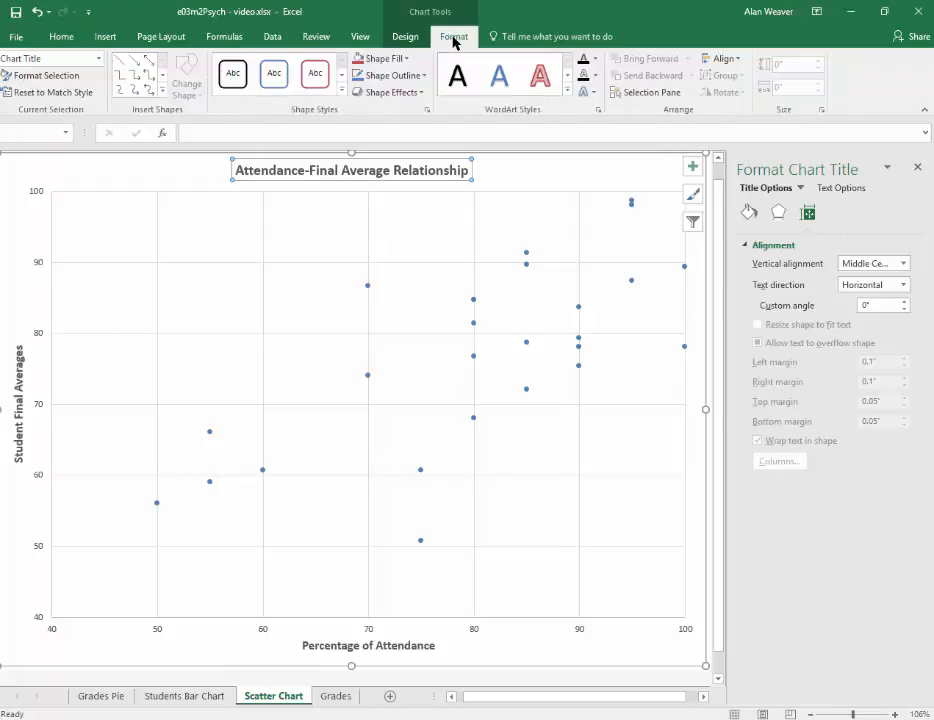
pyautogui.click(99, 60)
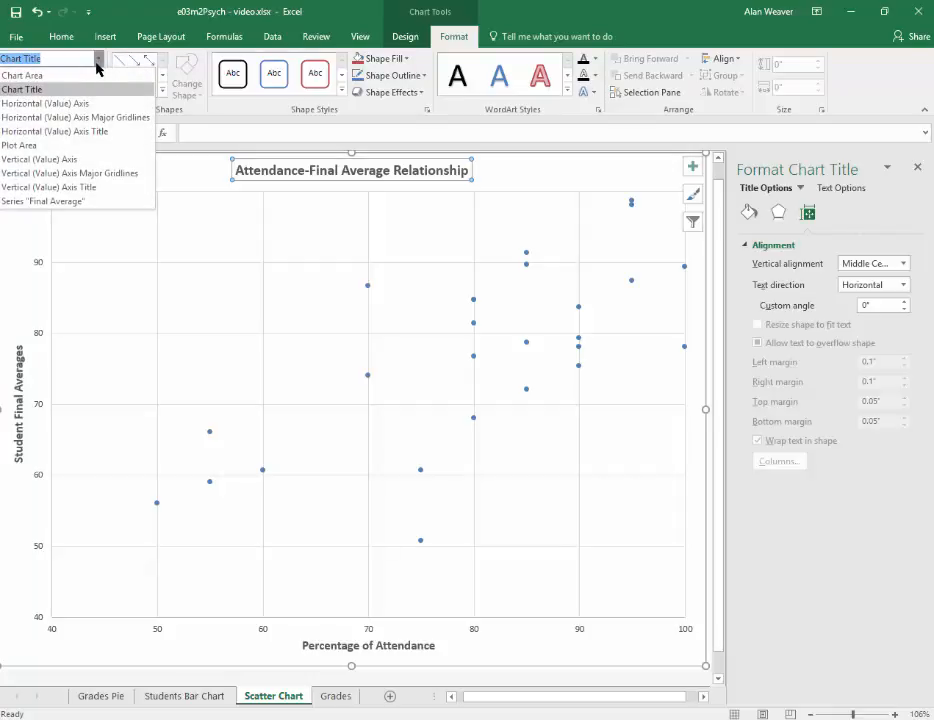
pyautogui.click(54, 145)
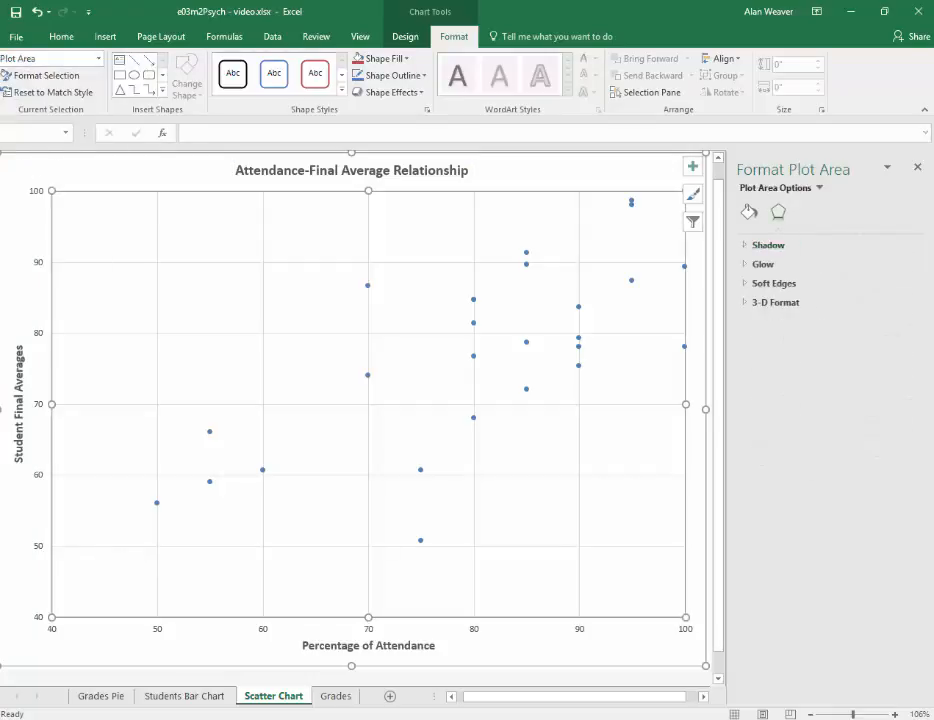
pyautogui.click(749, 213)
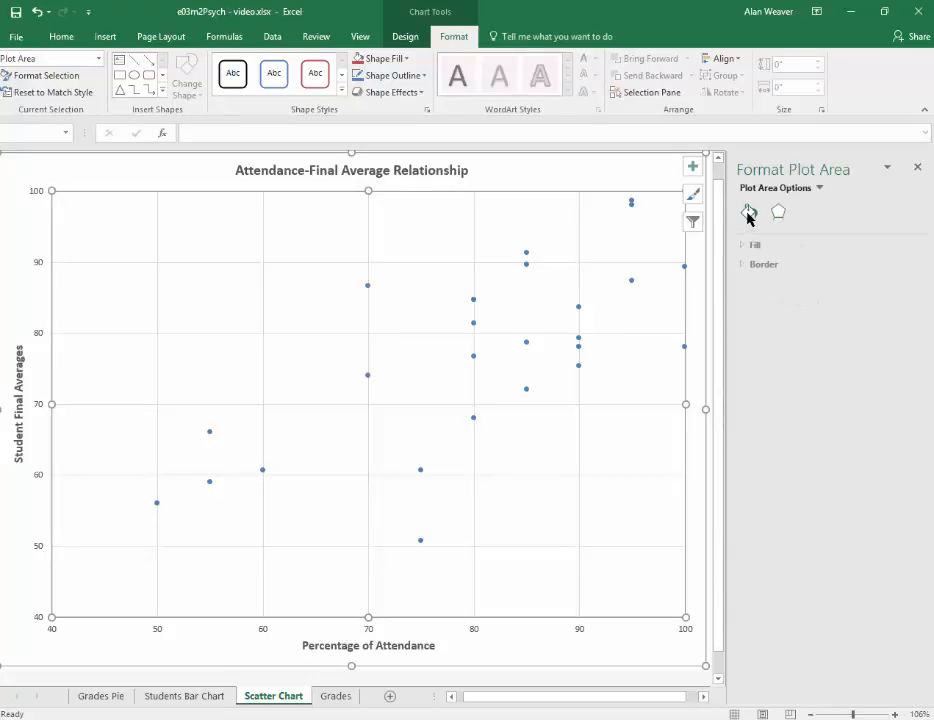
pyautogui.click(759, 246)
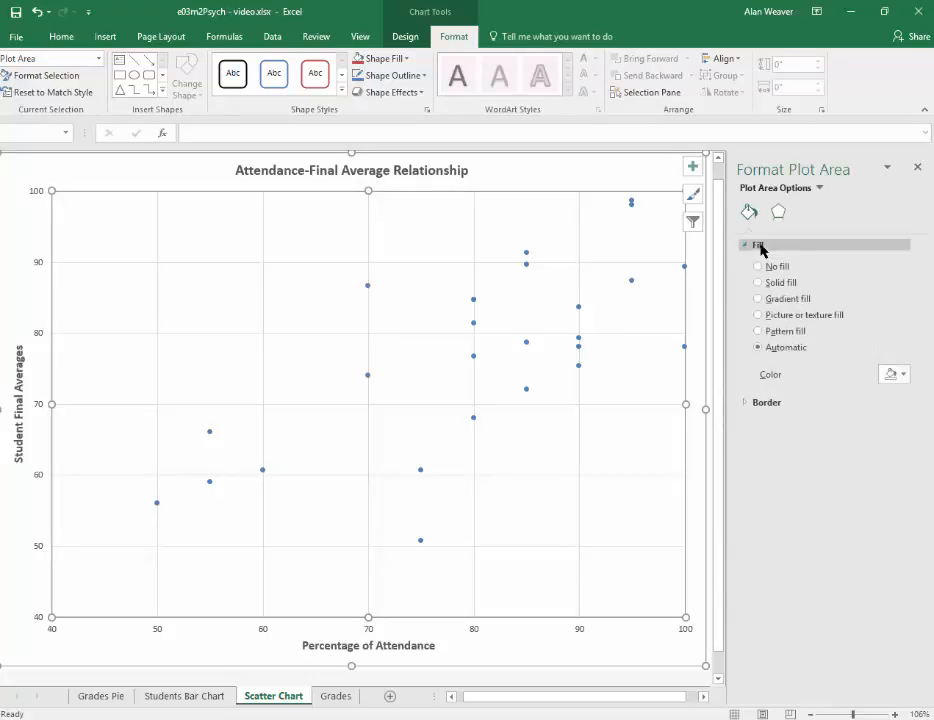
pyautogui.click(791, 317)
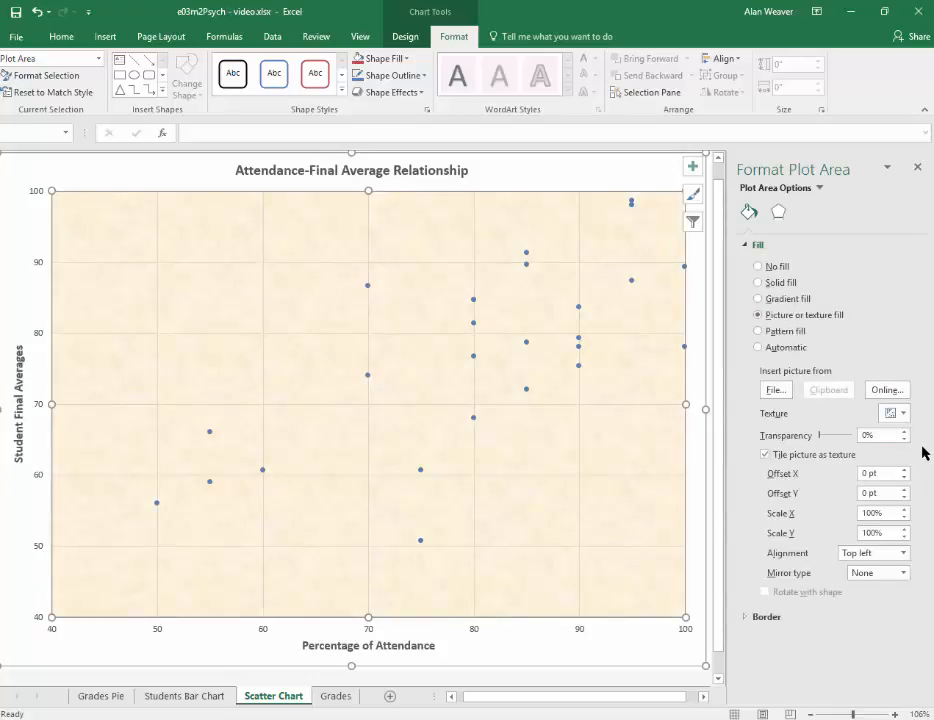
pyautogui.click(902, 413)
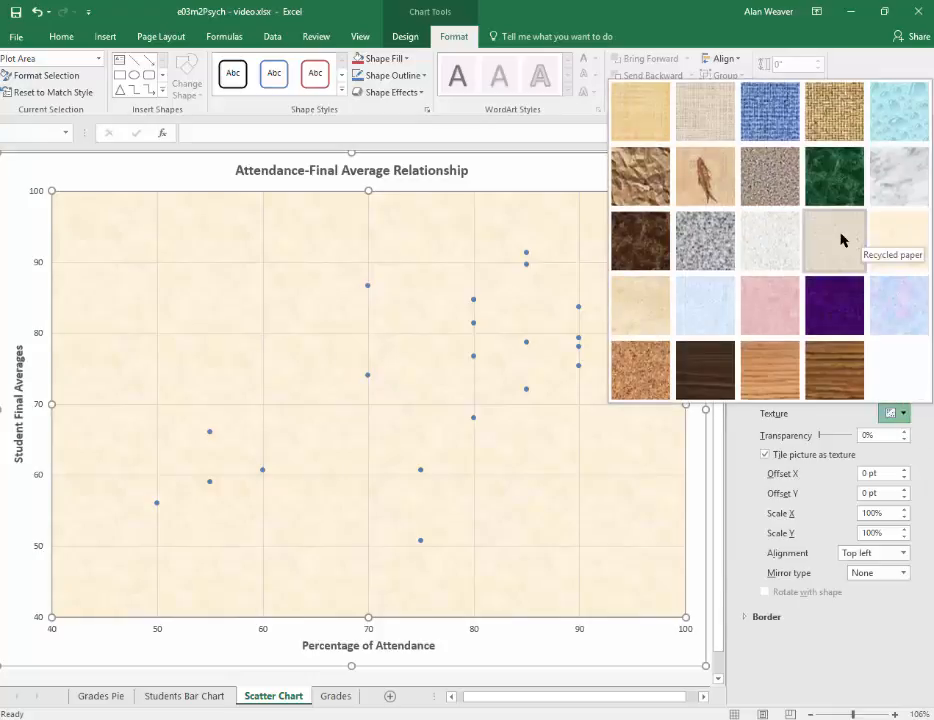
pyautogui.click(924, 256)
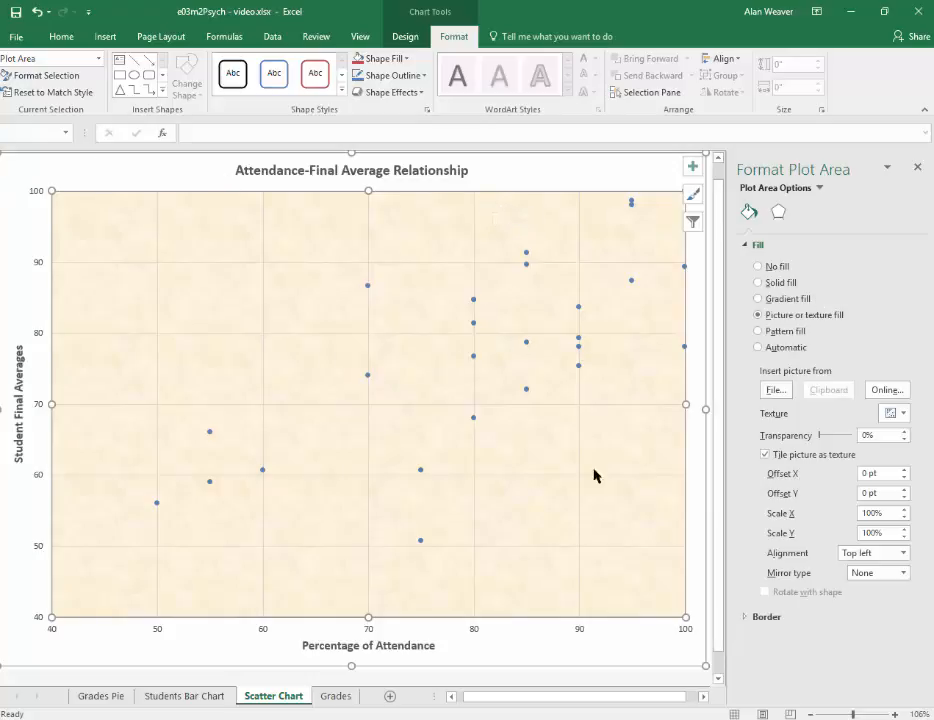
# - Add a linear trendline to the Attendance-Final Average Relationship scatter chart
pyautogui.rightClick(608, 531)
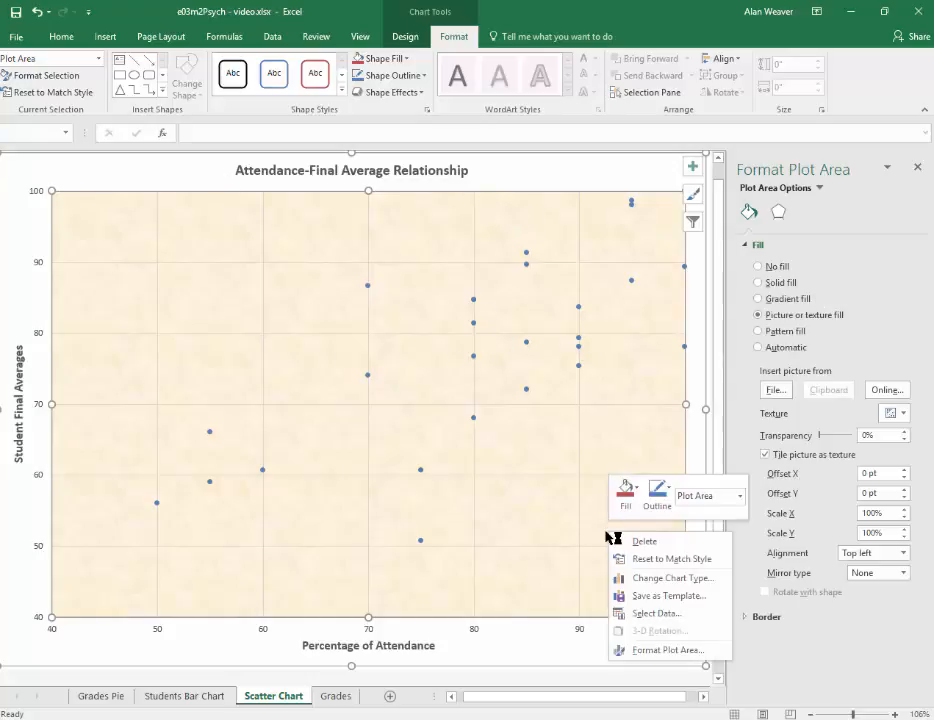
pyautogui.press('Escape')
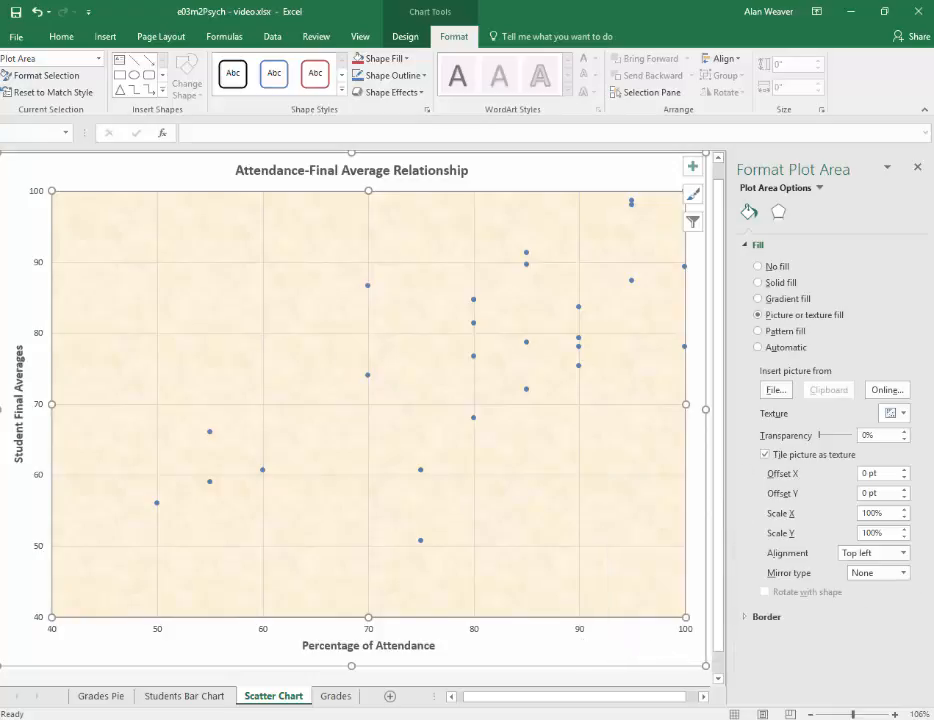
pyautogui.click(919, 173)
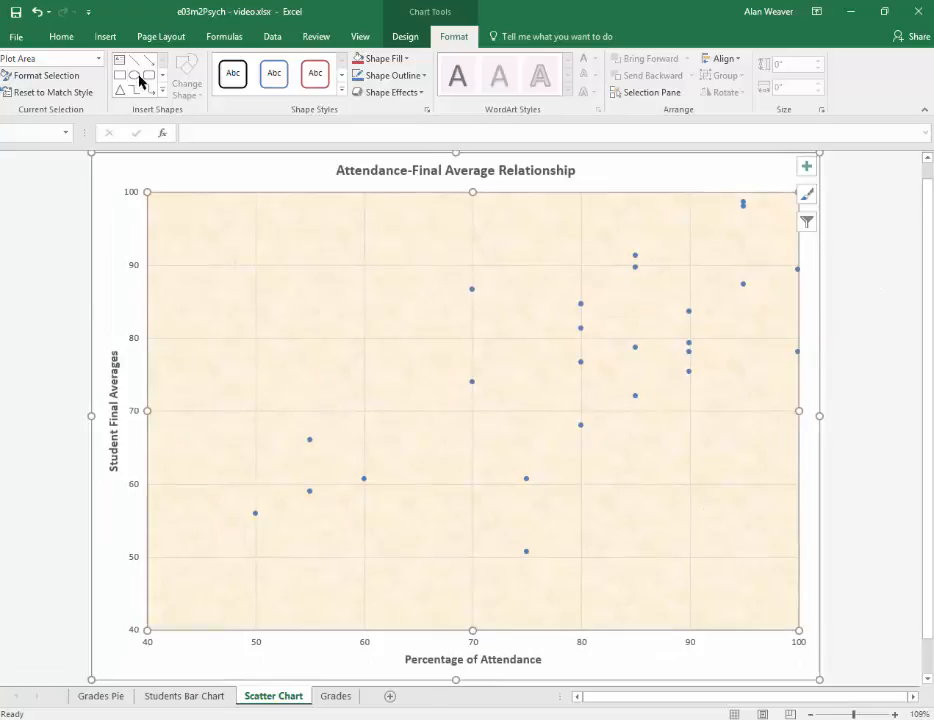
pyautogui.click(405, 38)
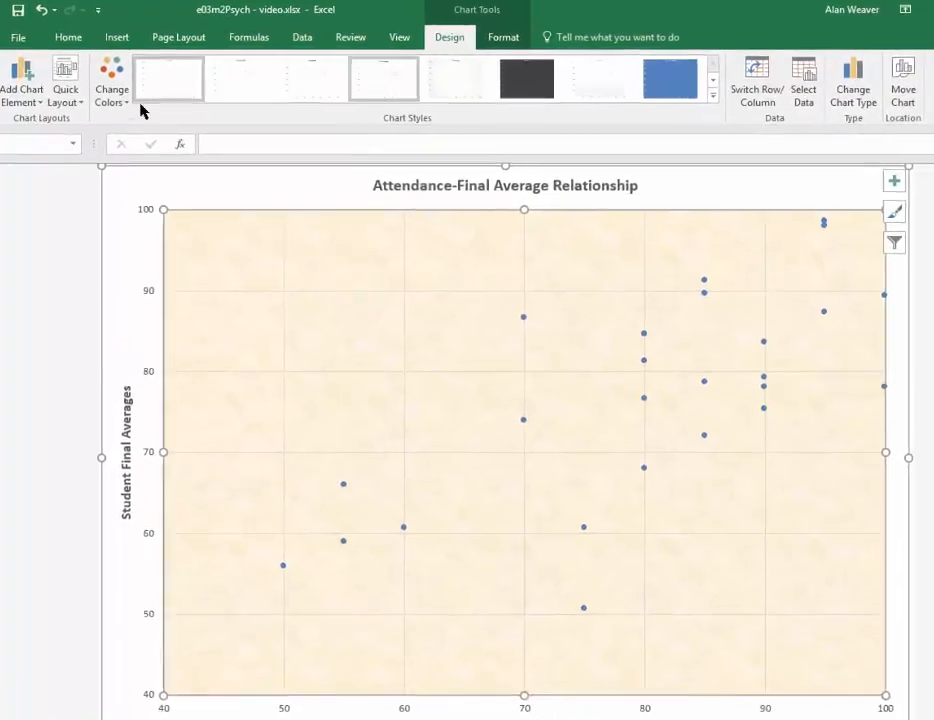
pyautogui.click(14, 92)
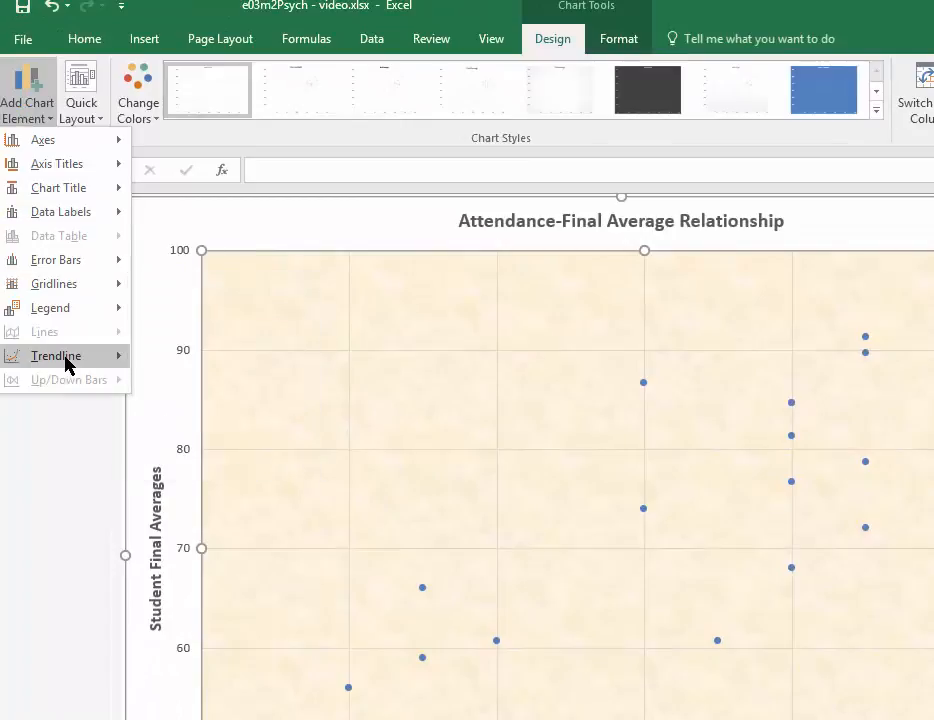
pyautogui.moveTo(66, 364)
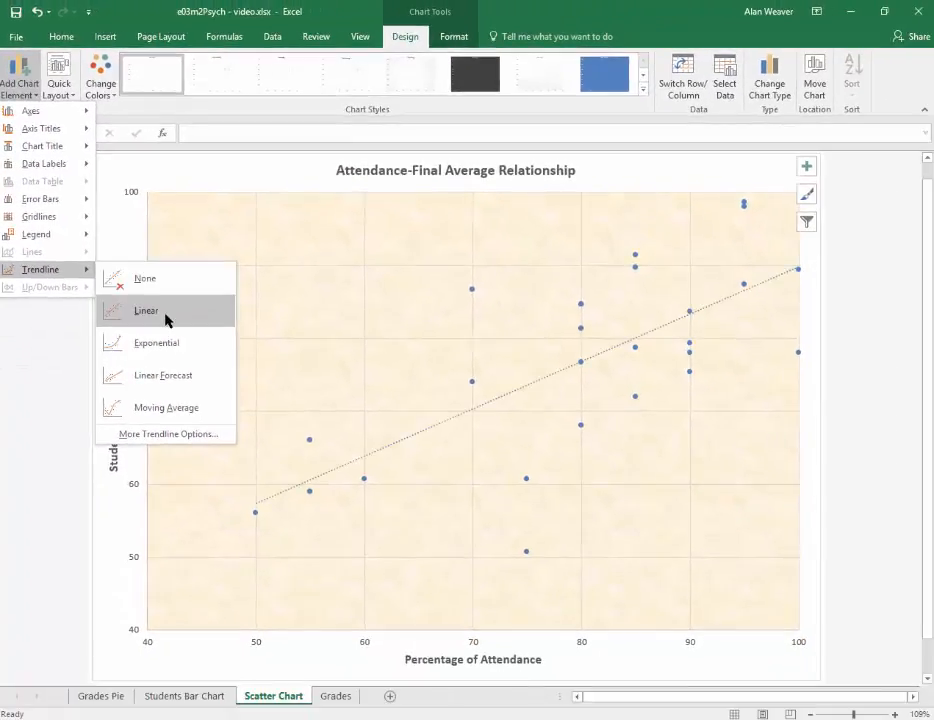
pyautogui.click(166, 319)
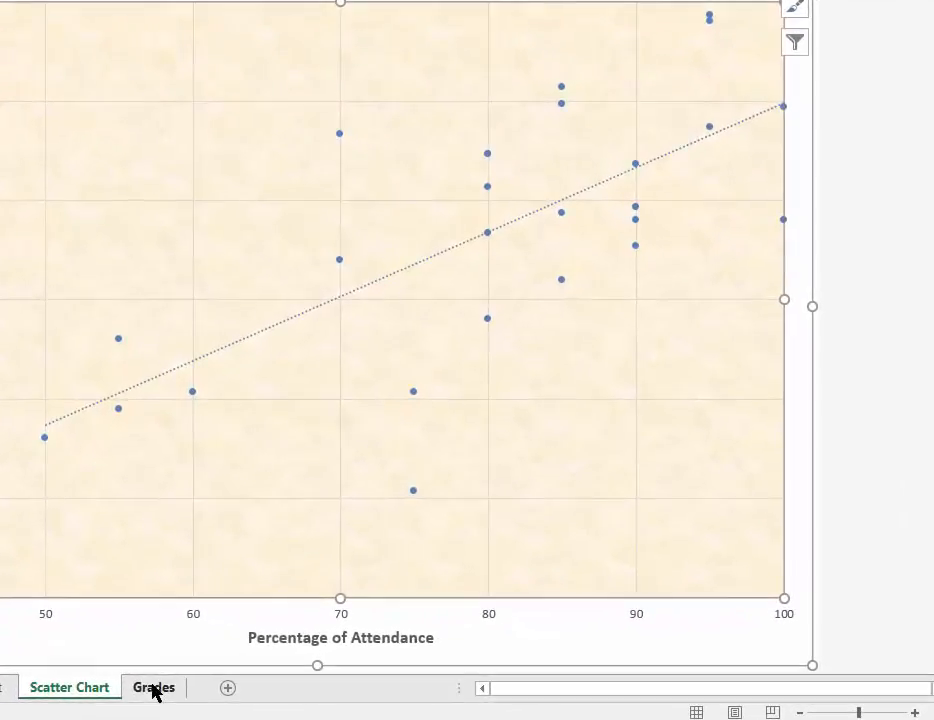
# - On the Grades sheet, start line sparklines from the first Trend cell, H8, using the test scores in B8:D33 as the data range
pyautogui.click(336, 696)
pyautogui.click(331, 437)
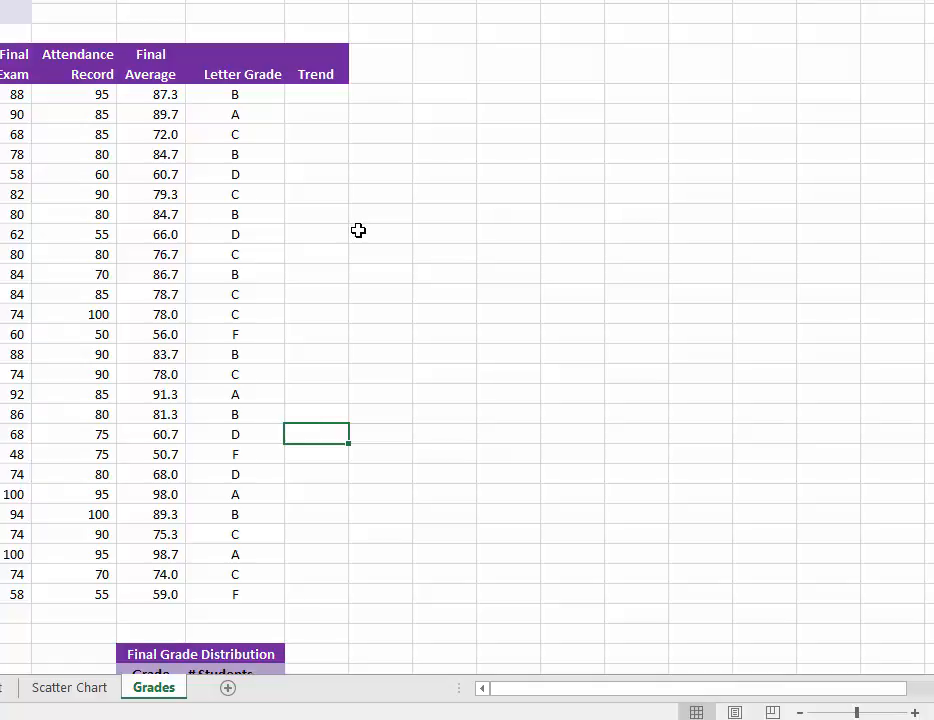
pyautogui.moveTo(303, 98); pyautogui.dragTo(337, 579)
pyautogui.click(302, 373)
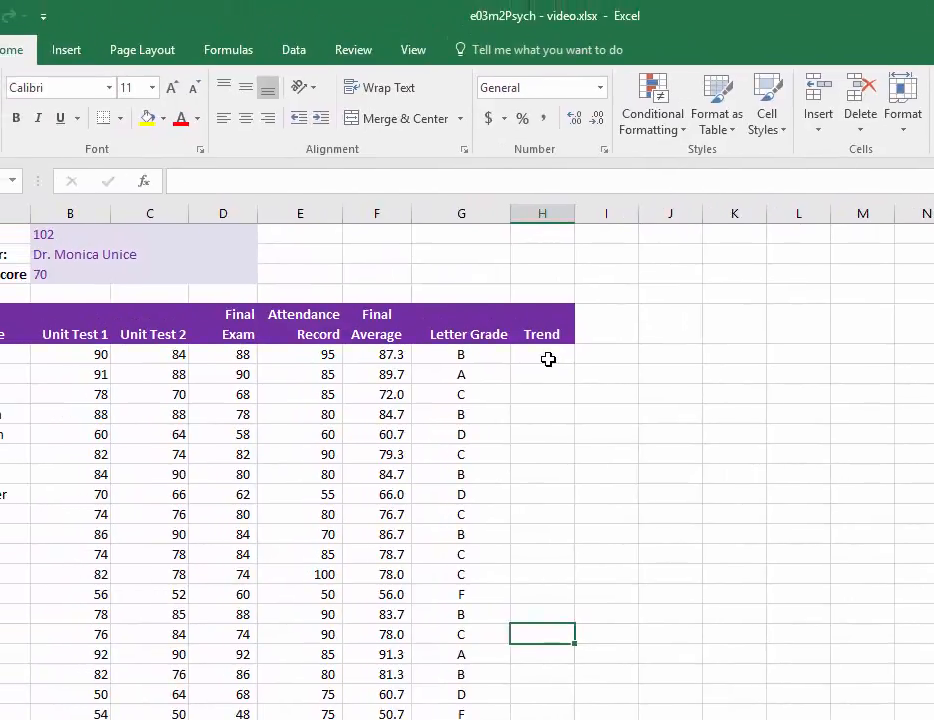
pyautogui.click(321, 98)
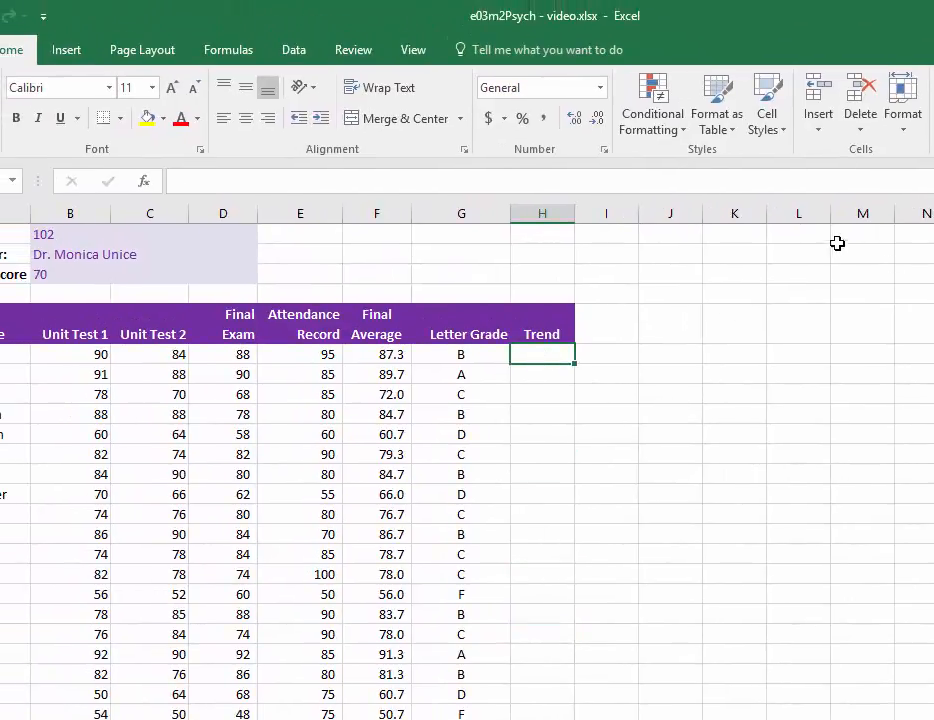
pyautogui.click(65, 55)
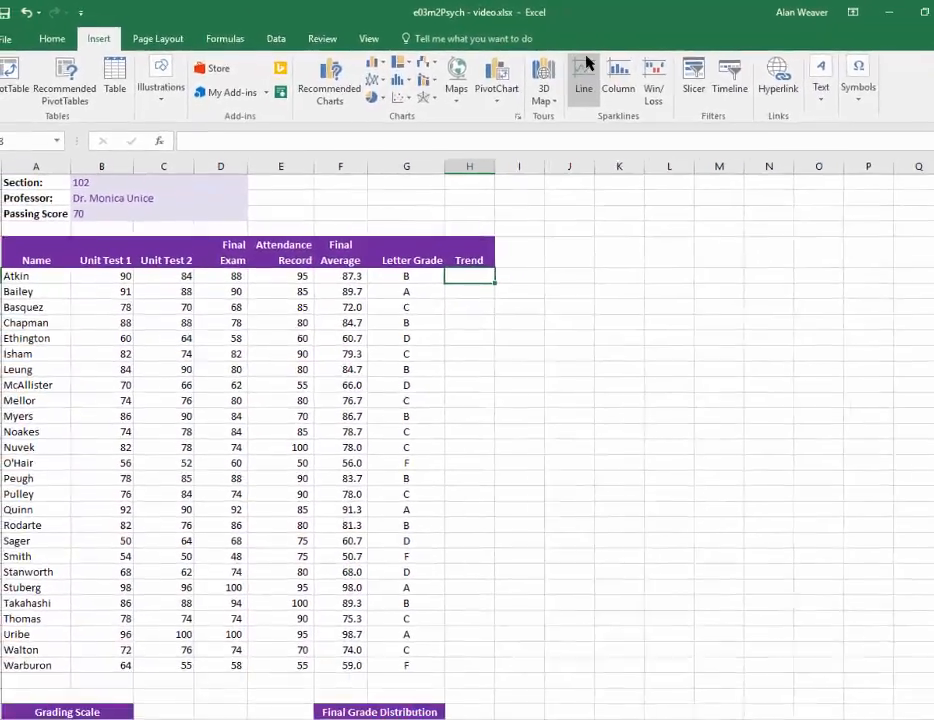
pyautogui.click(582, 86)
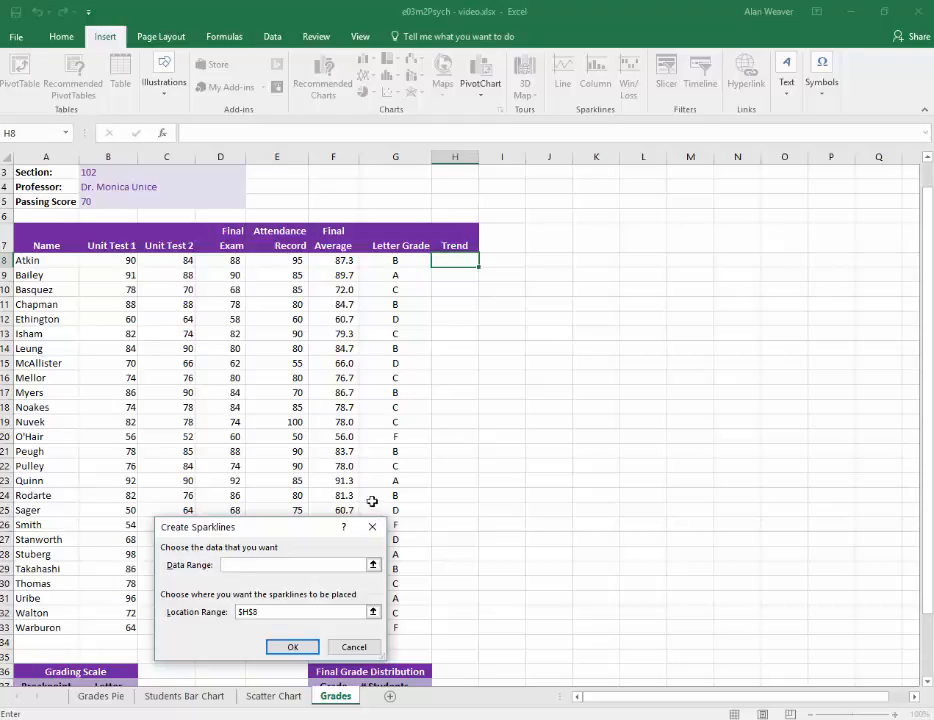
pyautogui.click(113, 259)
pyautogui.moveTo(113, 259); pyautogui.dragTo(237, 634)
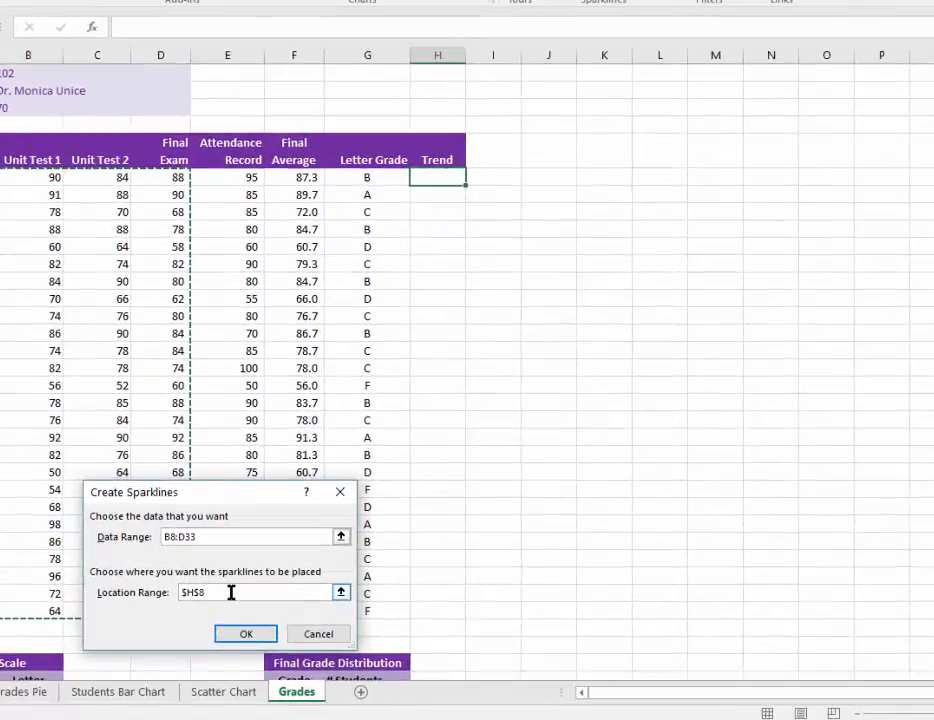
# - Set the sparklines' location range to $H$8:$H$33 and create them in the Trend column
pyautogui.click(274, 612)
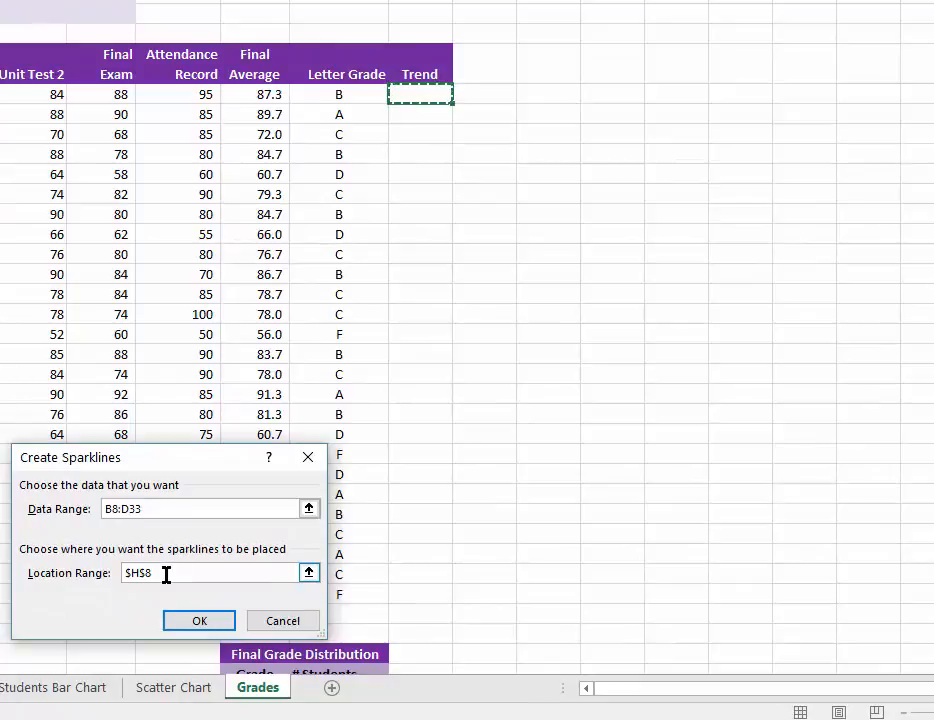
pyautogui.doubleClick(166, 572)
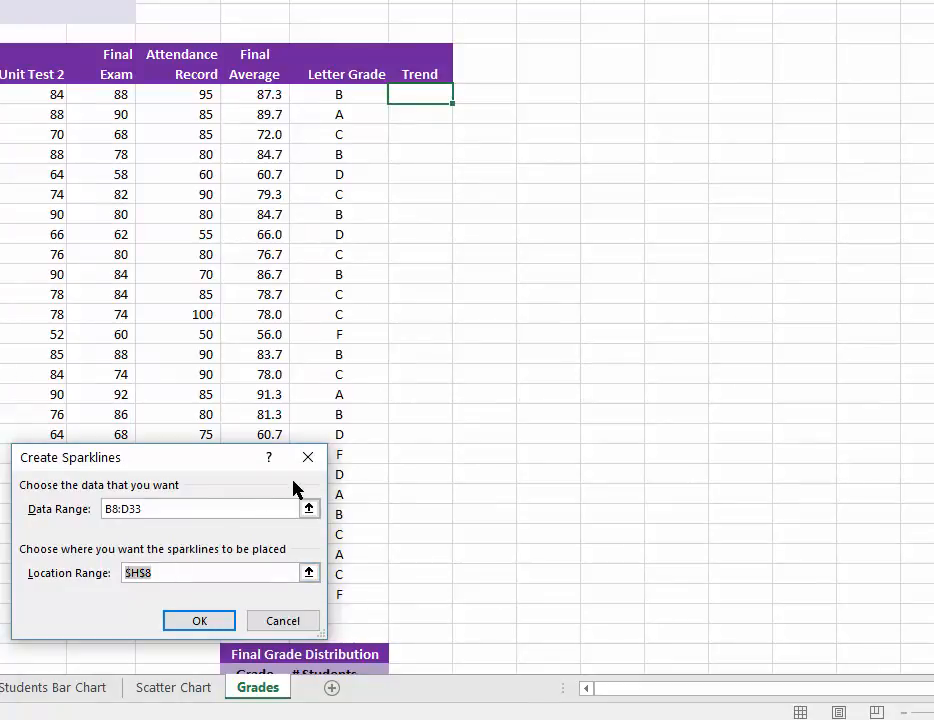
pyautogui.press('BackSpace')
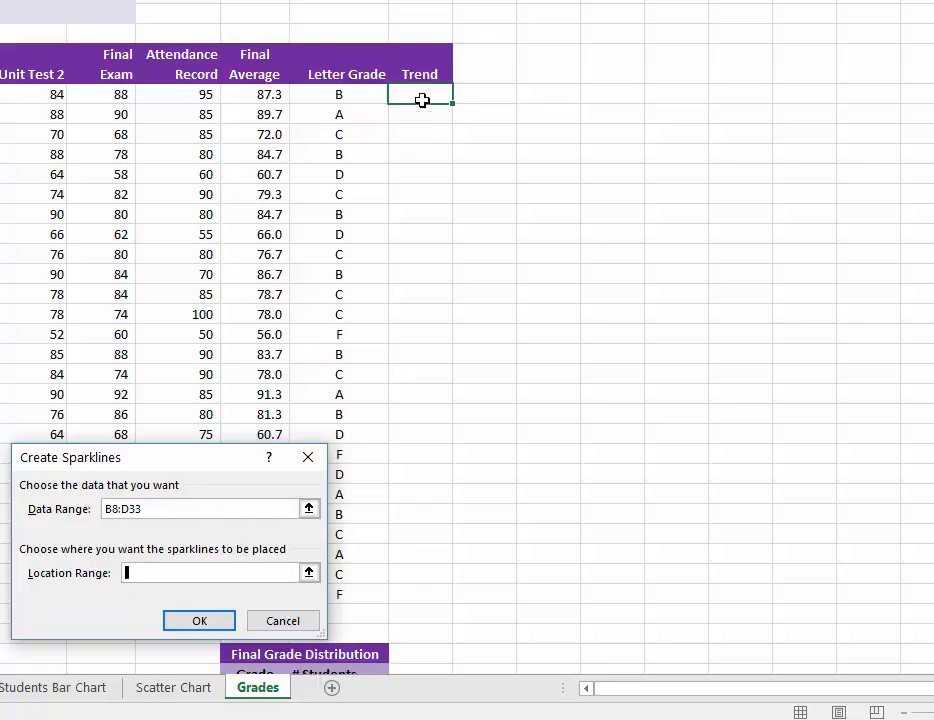
pyautogui.moveTo(423, 98); pyautogui.dragTo(397, 590)
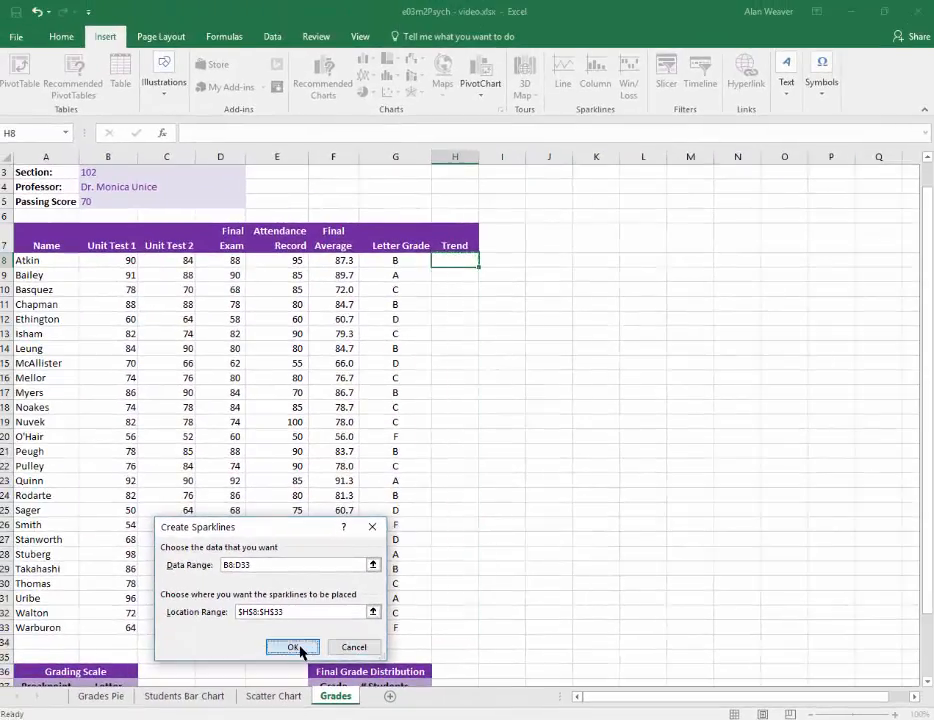
pyautogui.click(296, 648)
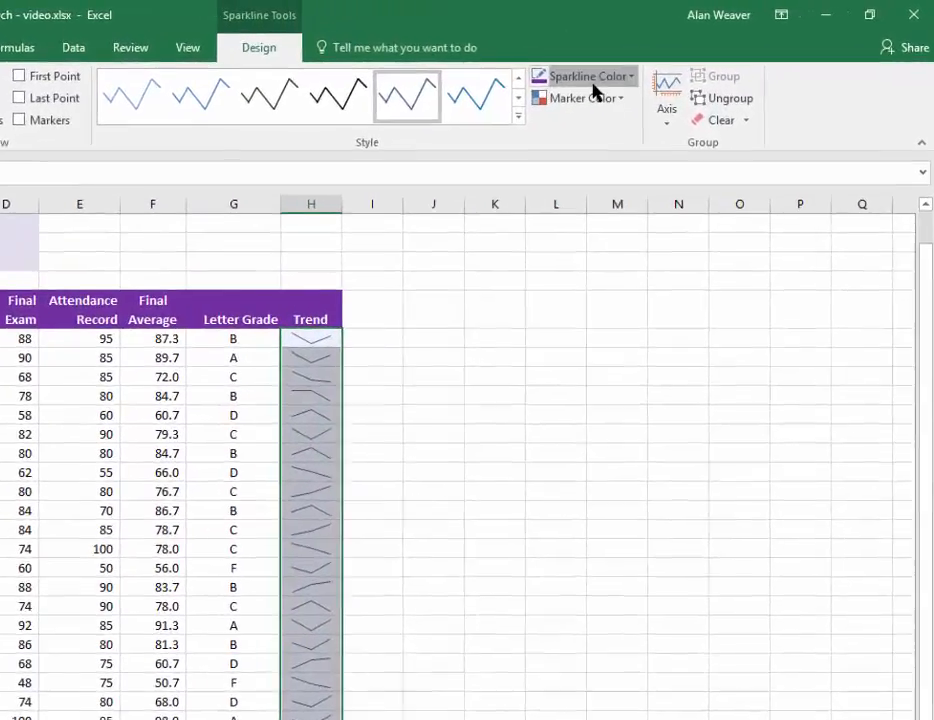
# - Change the Trend column's sparkline color to the standard purple
pyautogui.click(675, 58)
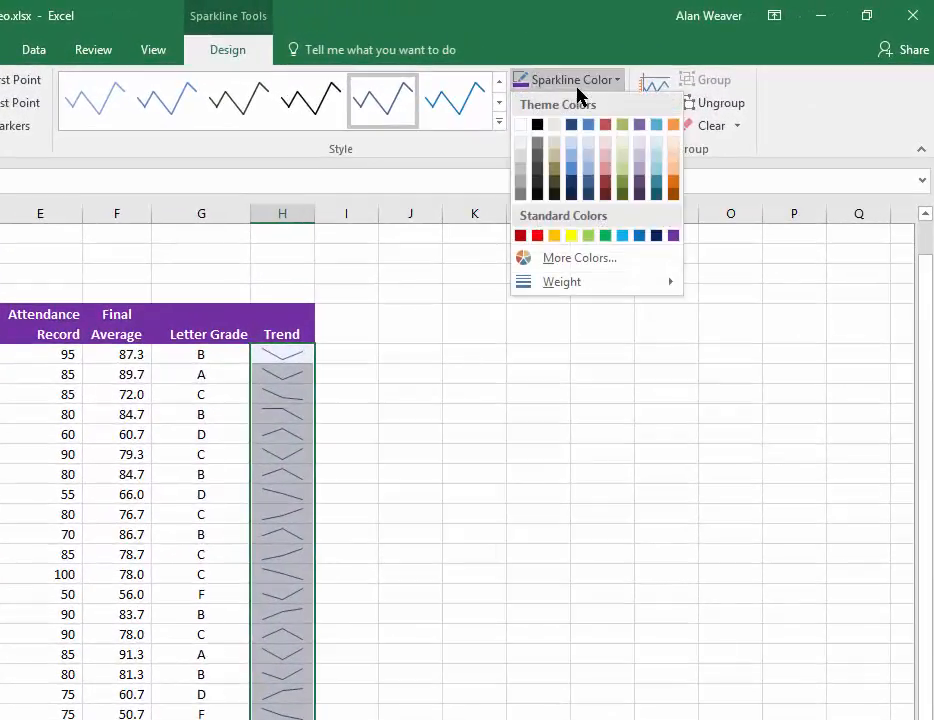
pyautogui.click(672, 236)
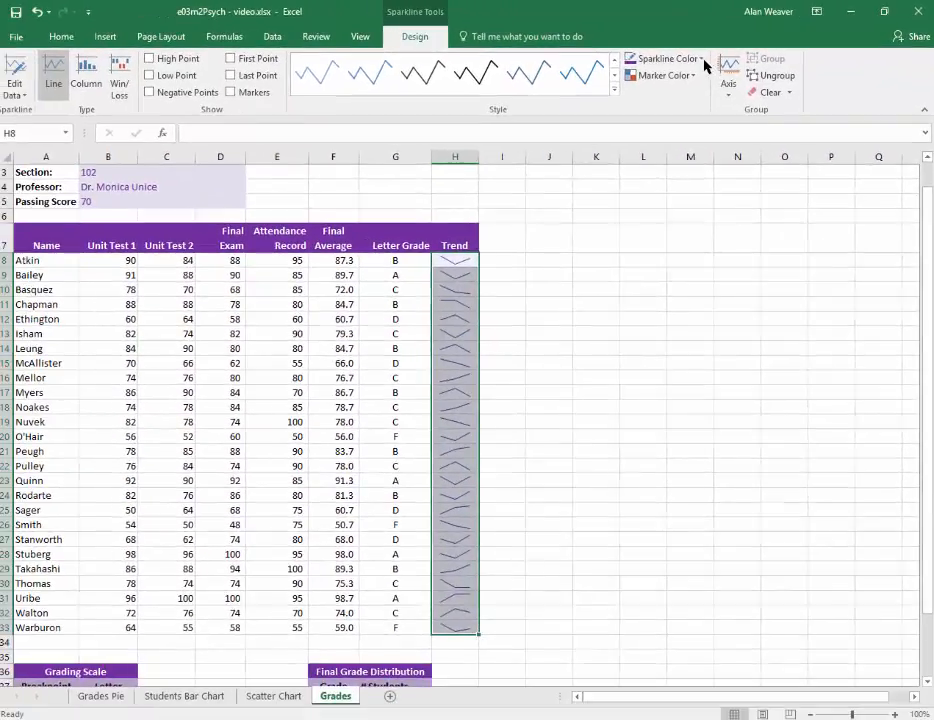
pyautogui.click(620, 79)
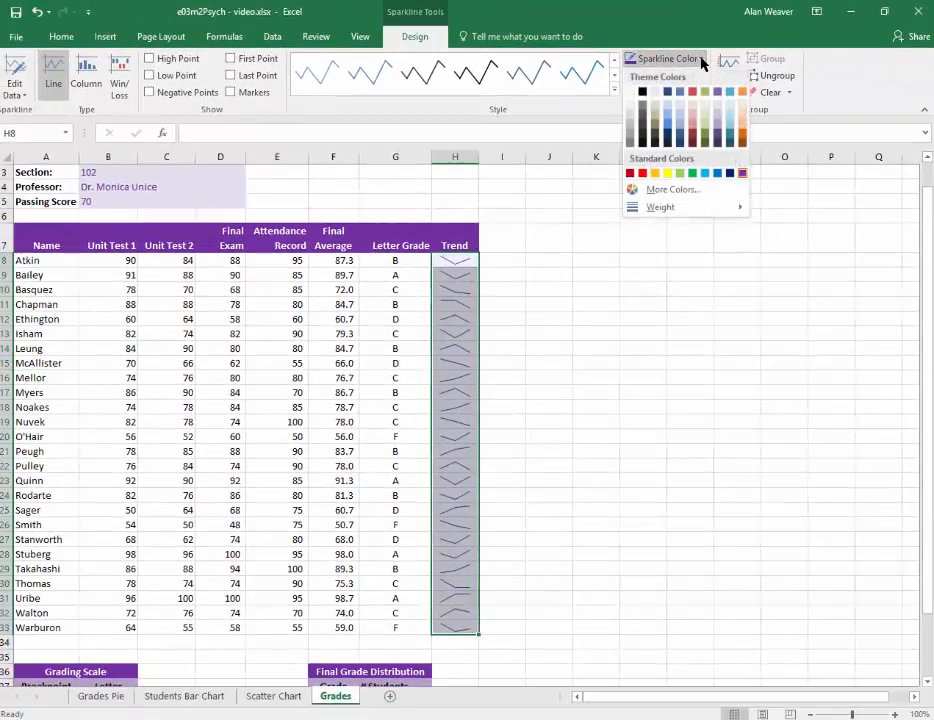
pyautogui.click(701, 62)
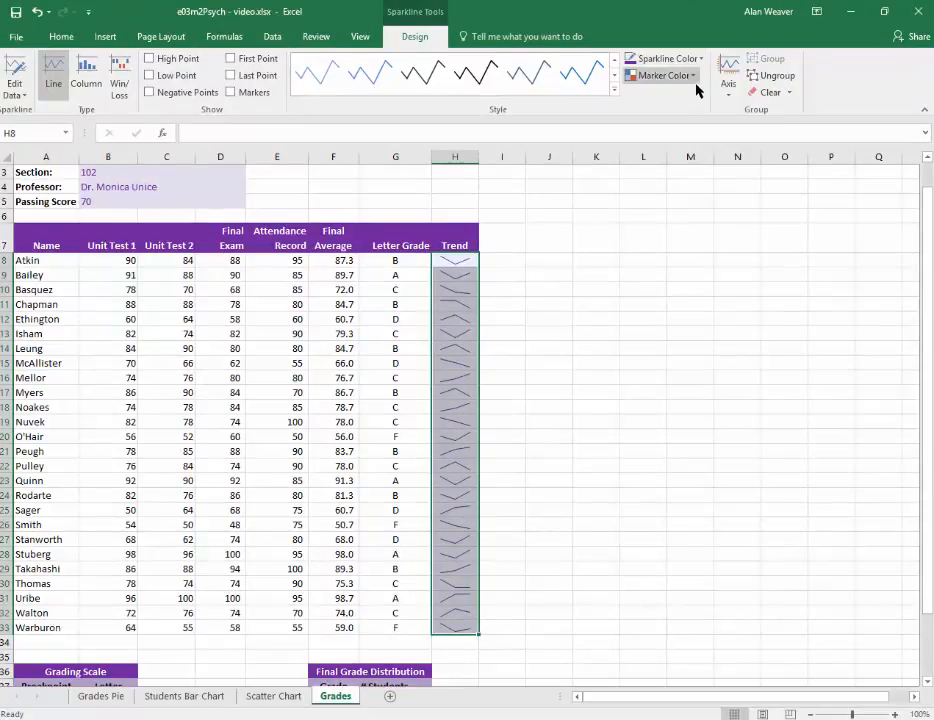
# - Mark the low point of each Trend sparkline with a dark orange theme color, and deselect the sparklines
pyautogui.click(692, 76)
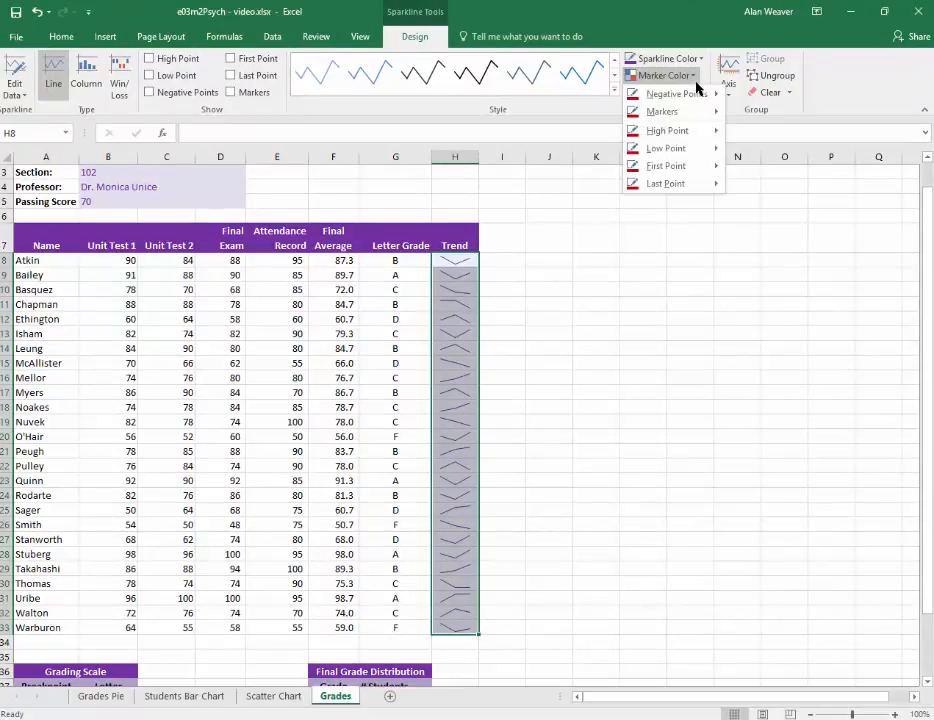
pyautogui.moveTo(666, 152)
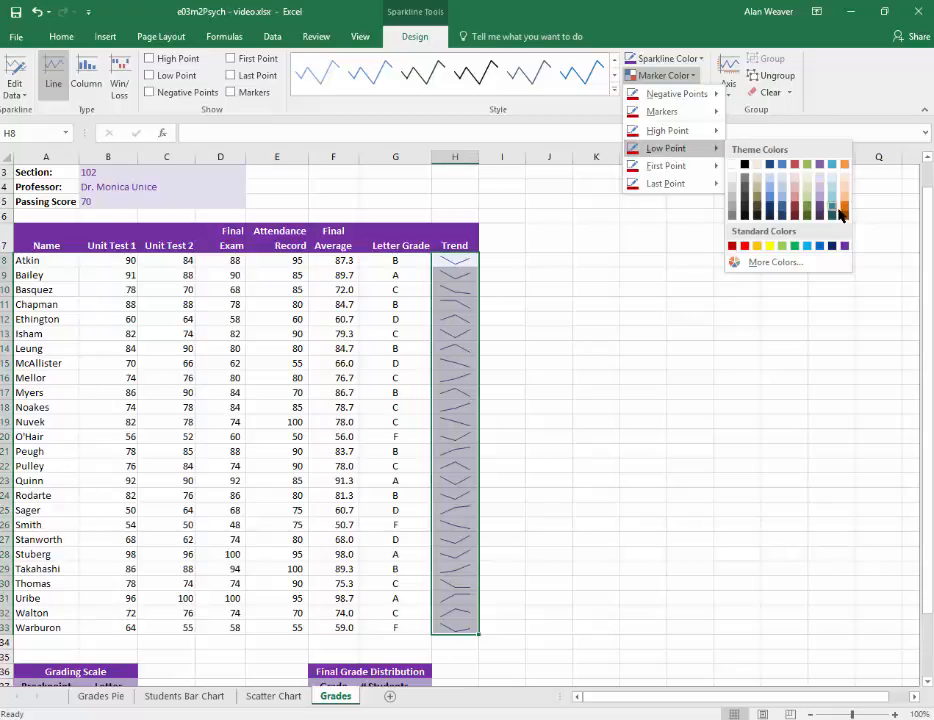
pyautogui.click(846, 213)
pyautogui.click(621, 314)
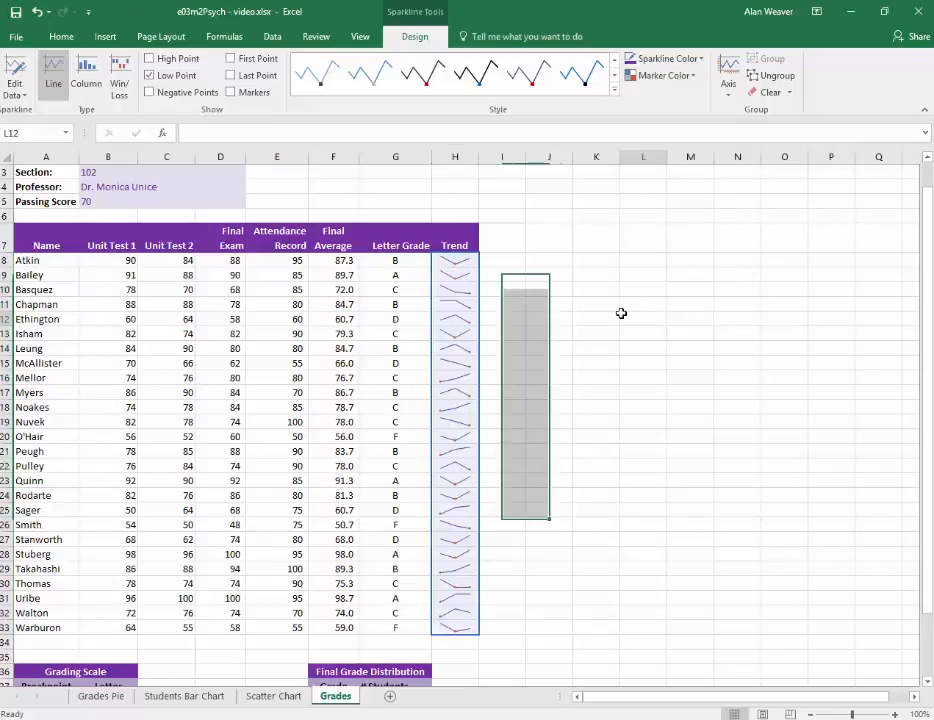